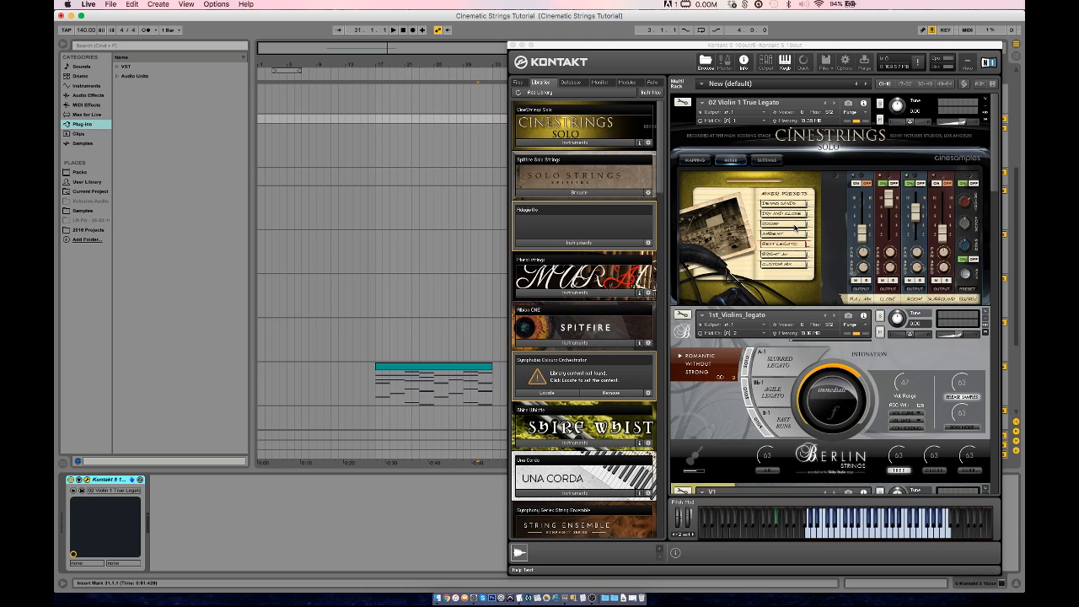
# Look through the string instruments loaded in the Kontakt rack, from 02 Violin 1 True Legato down to 14 Bass True Legato.
pyautogui.scroll(-1, 795, 228)
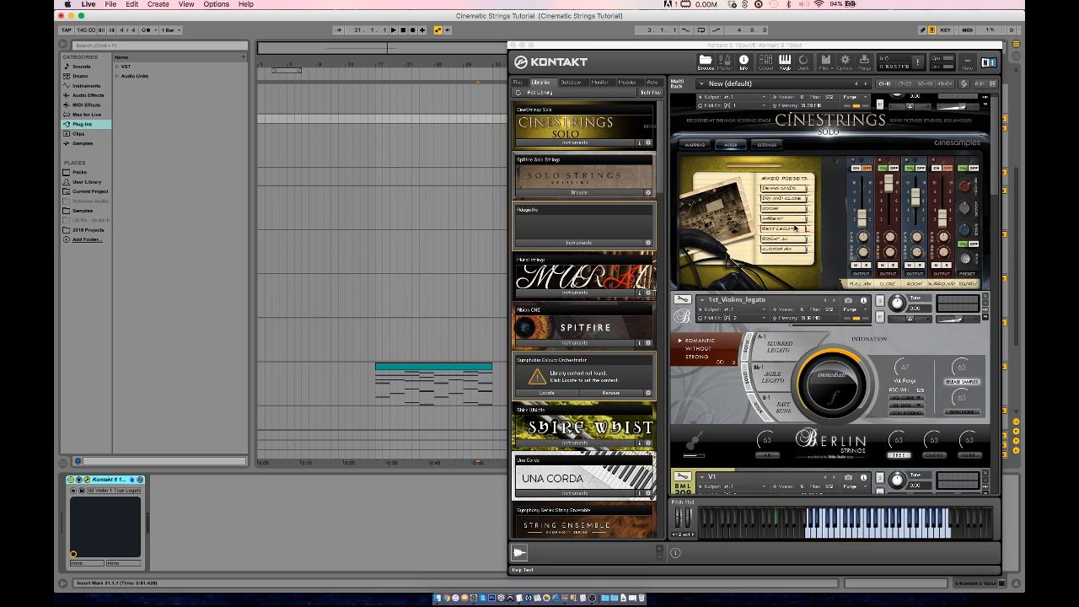
pyautogui.scroll(-5, 795, 228)
pyautogui.scroll(-15, 795, 227)
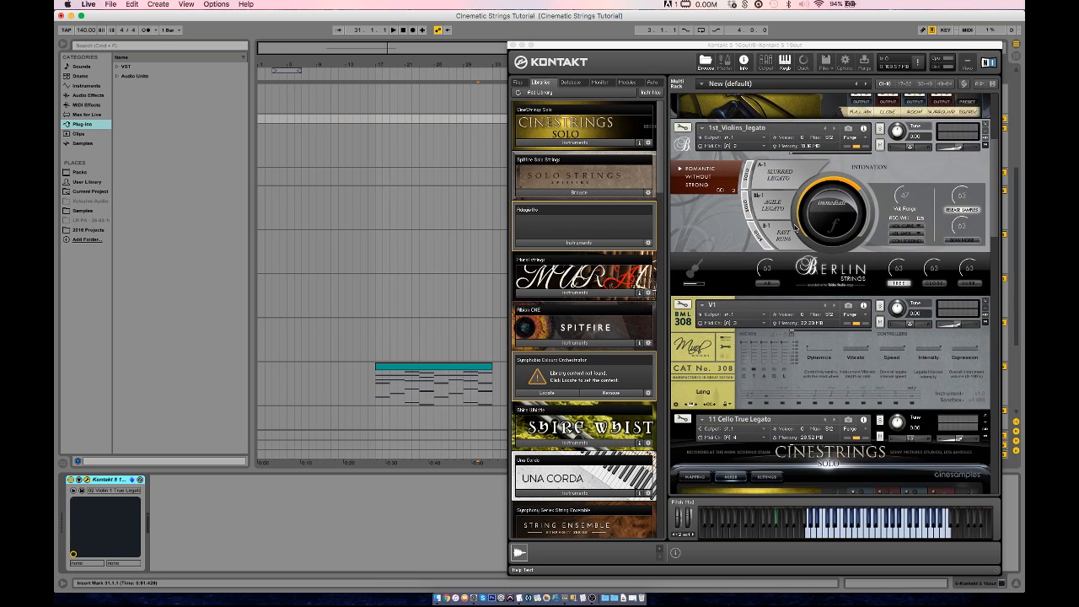
pyautogui.scroll(-4, 795, 227)
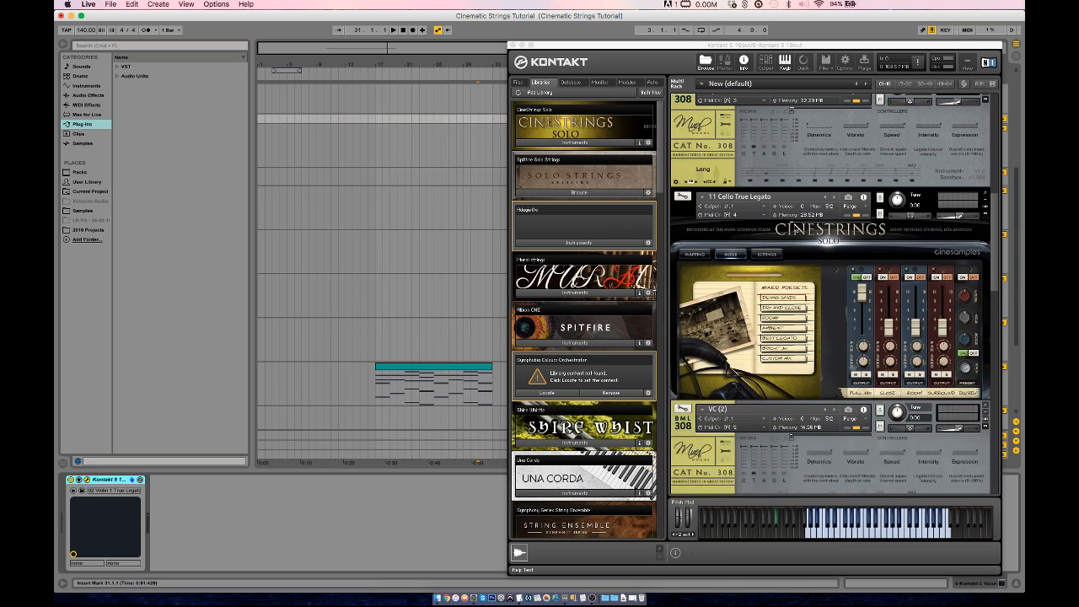
pyautogui.scroll(-5, 795, 228)
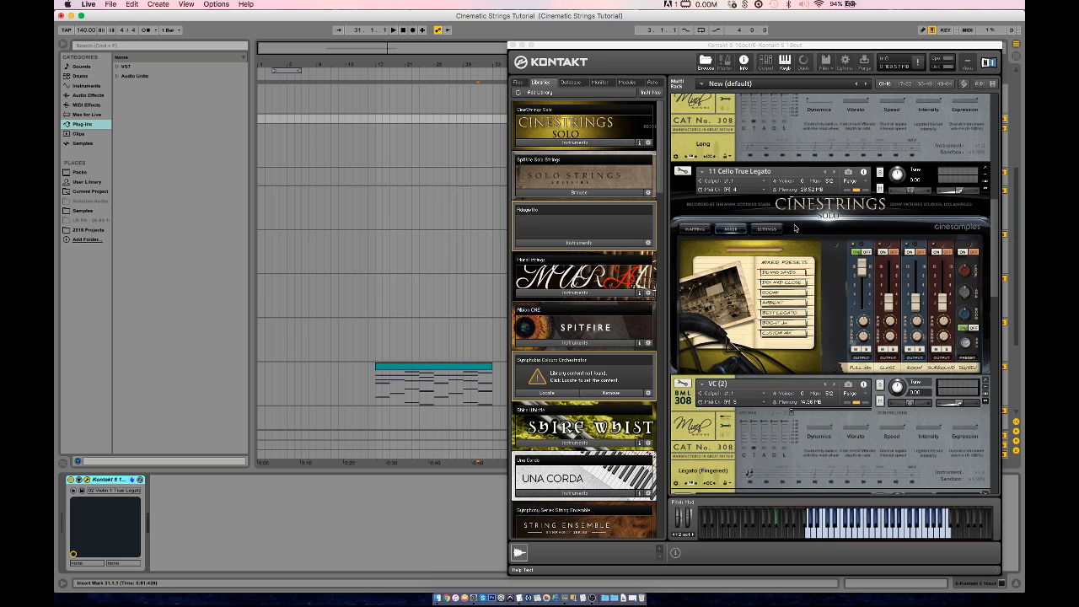
pyautogui.scroll(20, 795, 227)
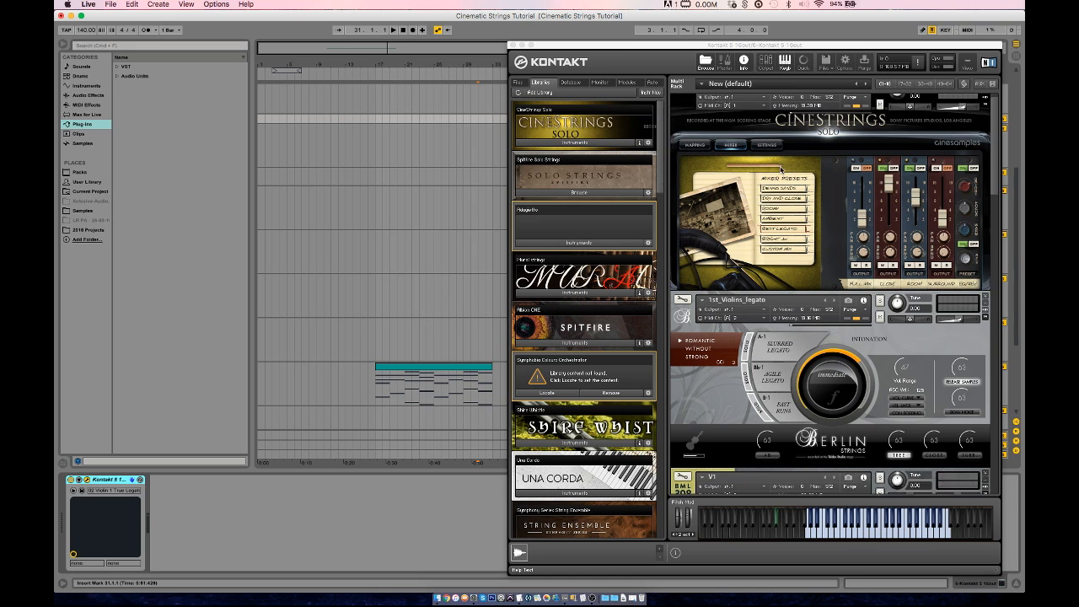
pyautogui.scroll(-10, 781, 170)
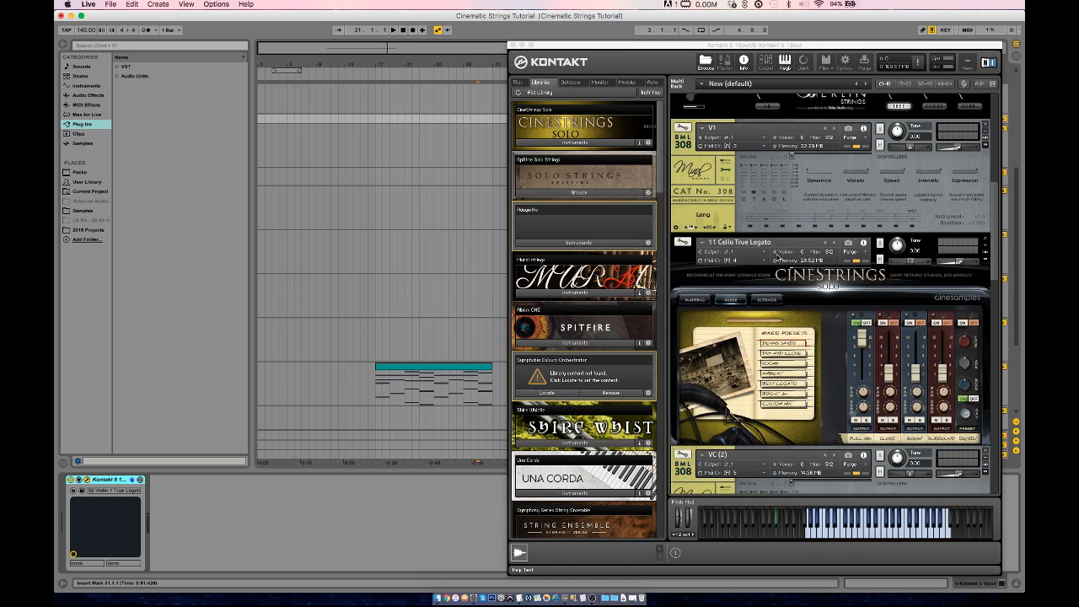
pyautogui.scroll(-1, 775, 257)
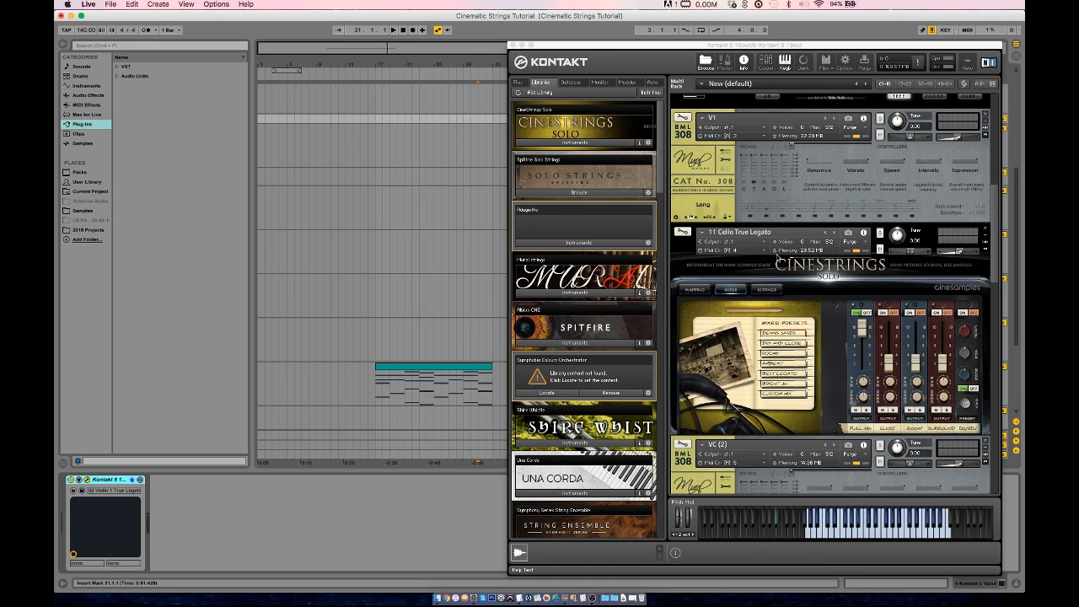
pyautogui.scroll(10, 779, 247)
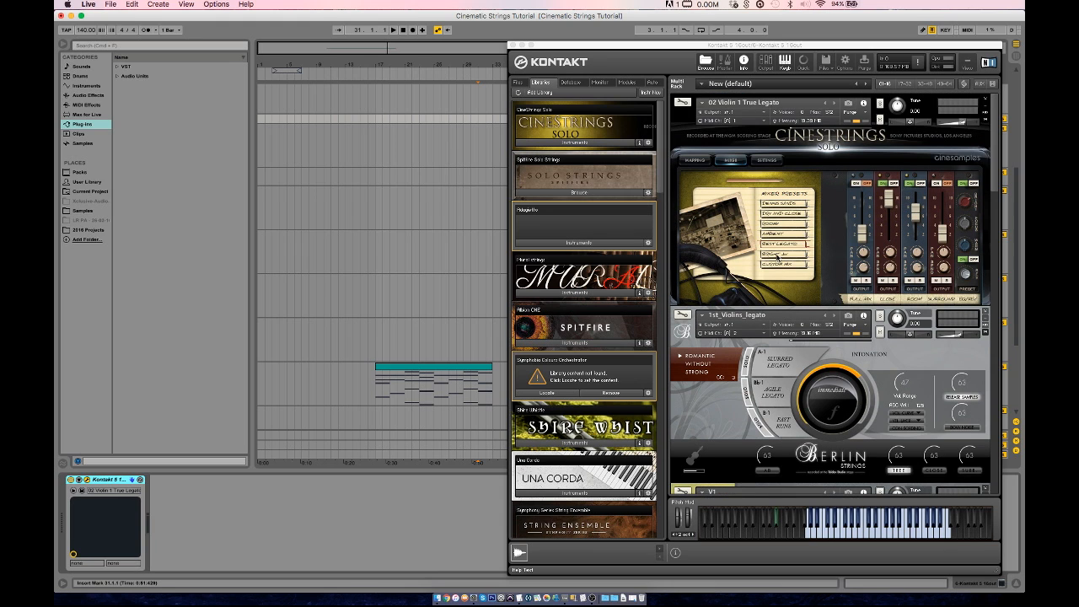
pyautogui.scroll(-10, 773, 334)
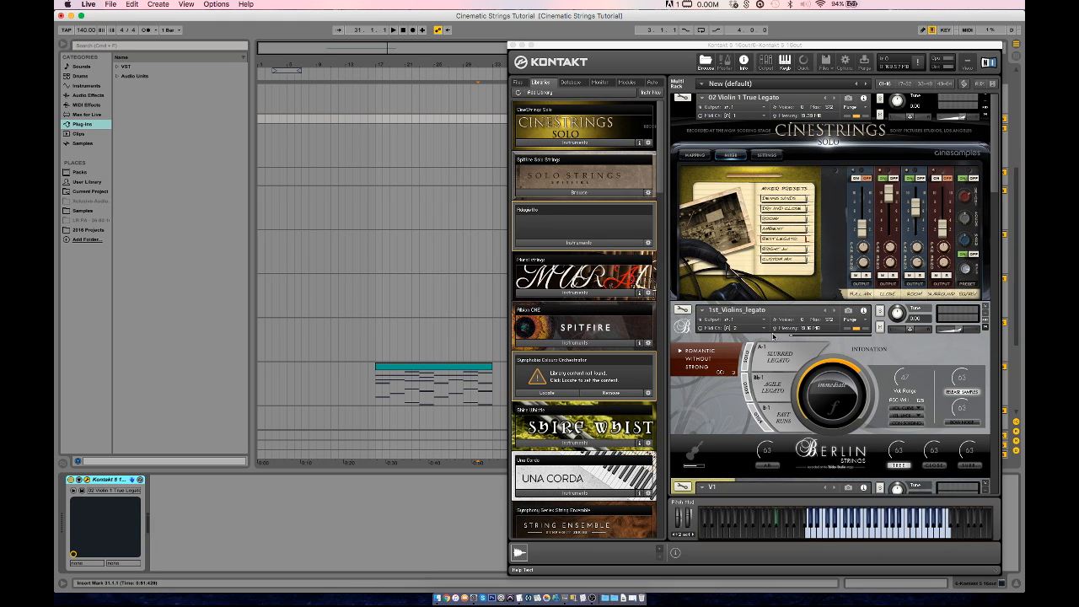
pyautogui.scroll(-6, 773, 338)
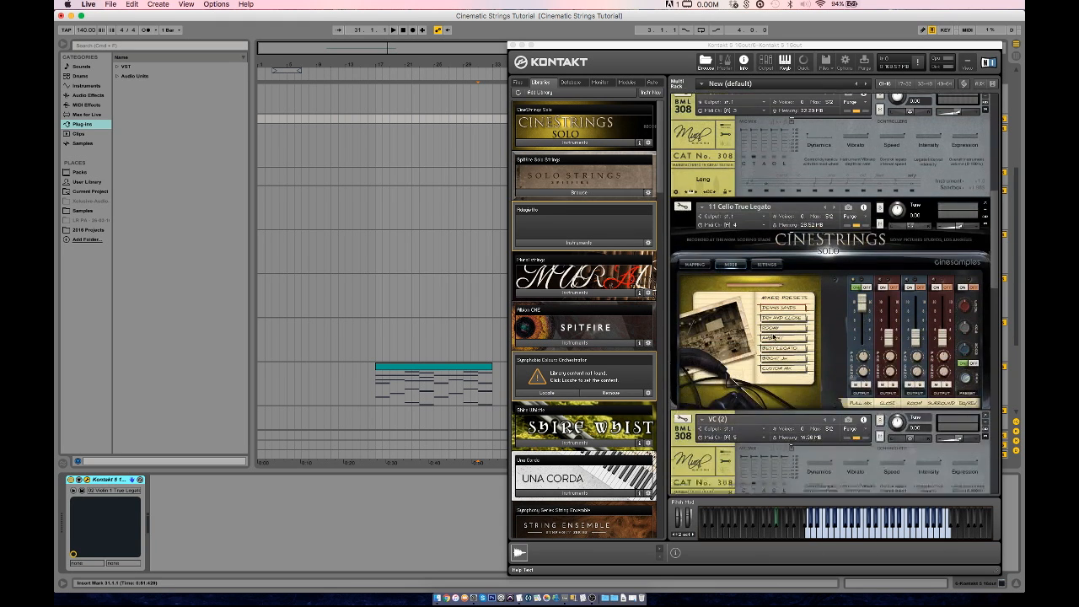
pyautogui.scroll(-8, 773, 336)
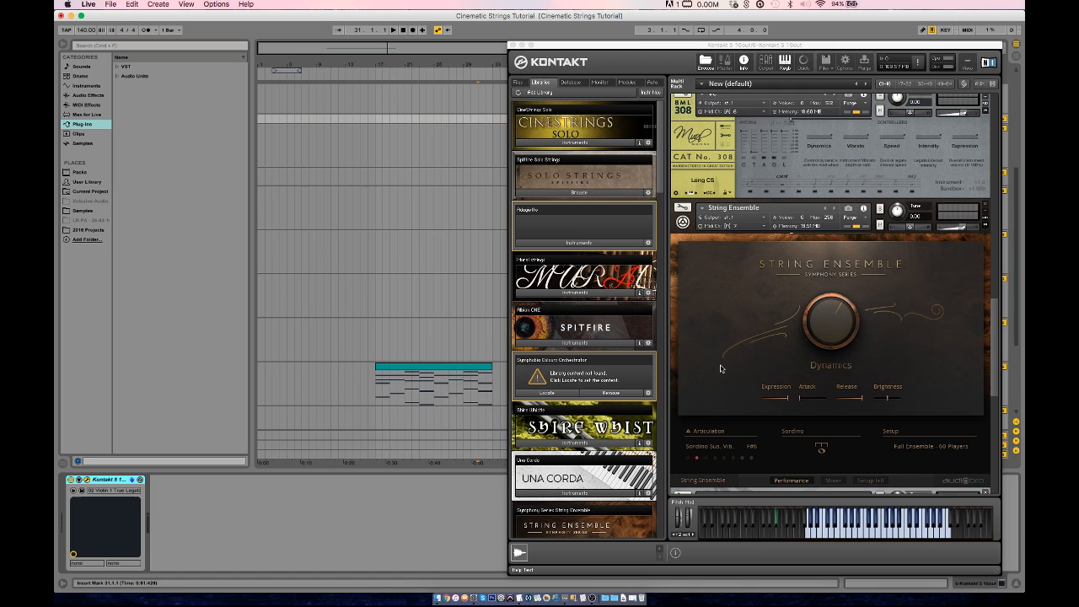
pyautogui.scroll(-8, 715, 378)
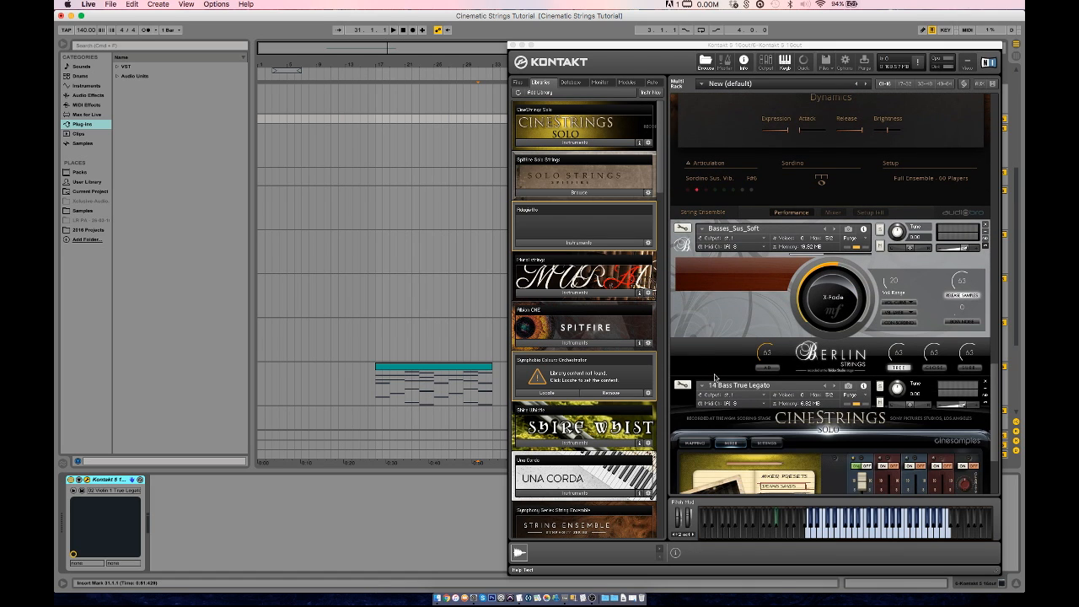
pyautogui.scroll(2, 714, 378)
pyautogui.scroll(10, 714, 377)
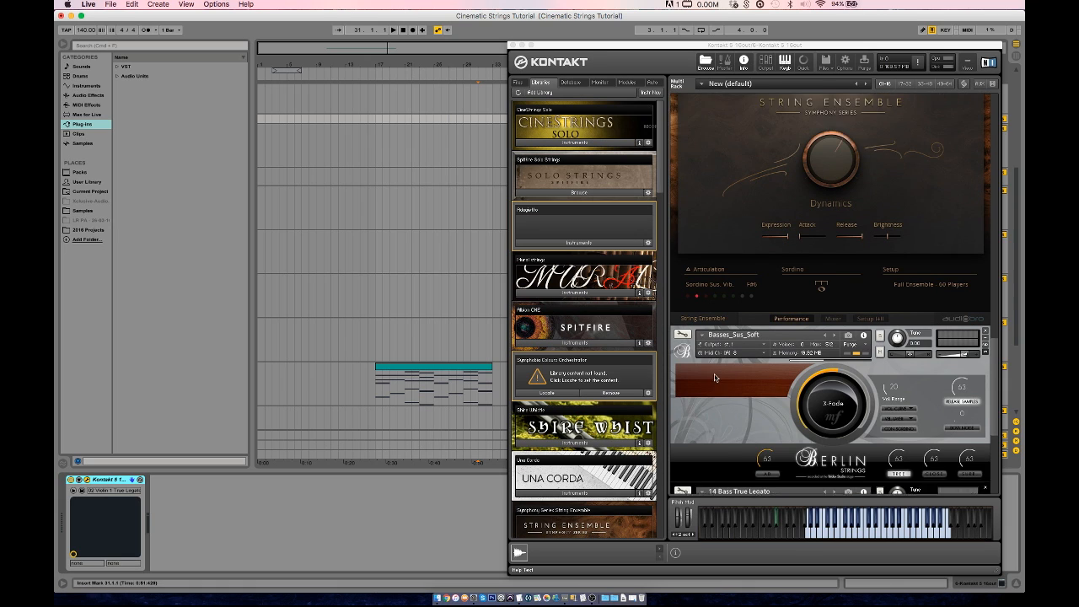
pyautogui.scroll(12, 714, 378)
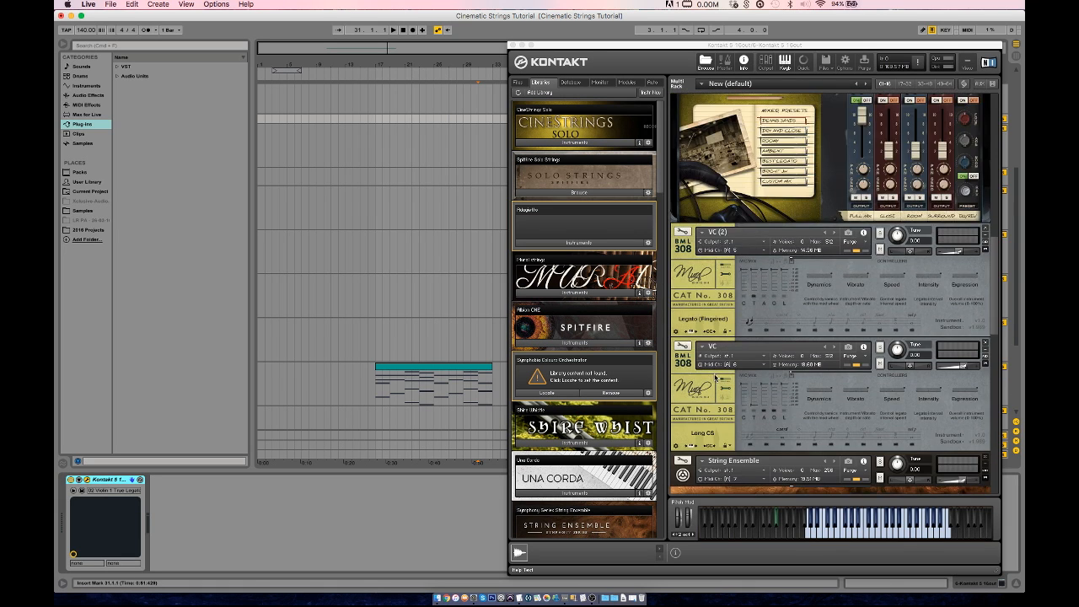
pyautogui.scroll(10, 714, 378)
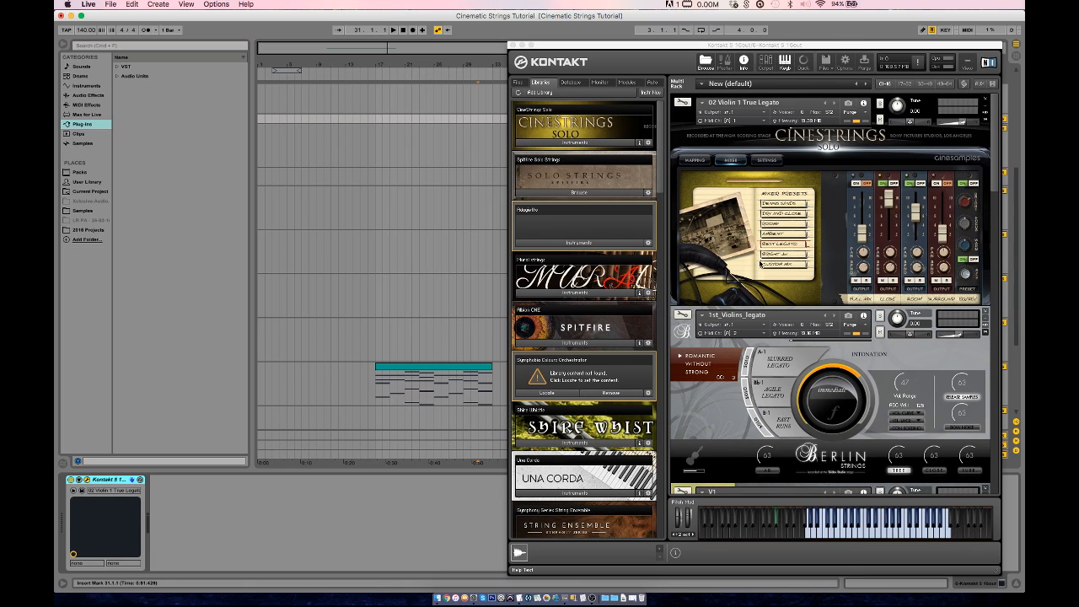
# Play the Sordino Sus. Vib clip from bar 17 and show its notes together with the modulation envelope.
pyautogui.click(375, 387)
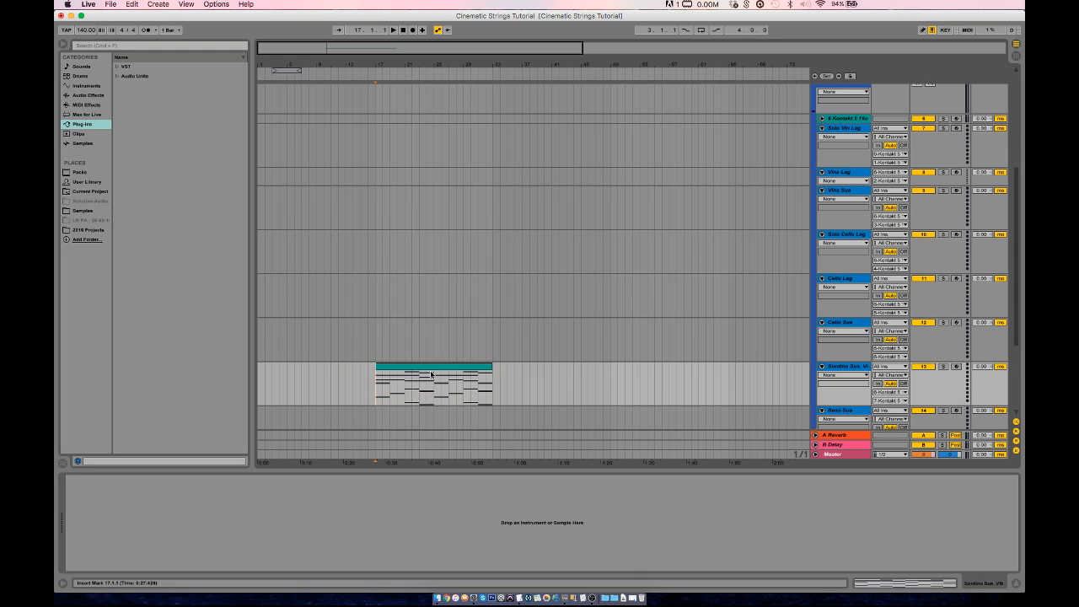
pyautogui.press('space')
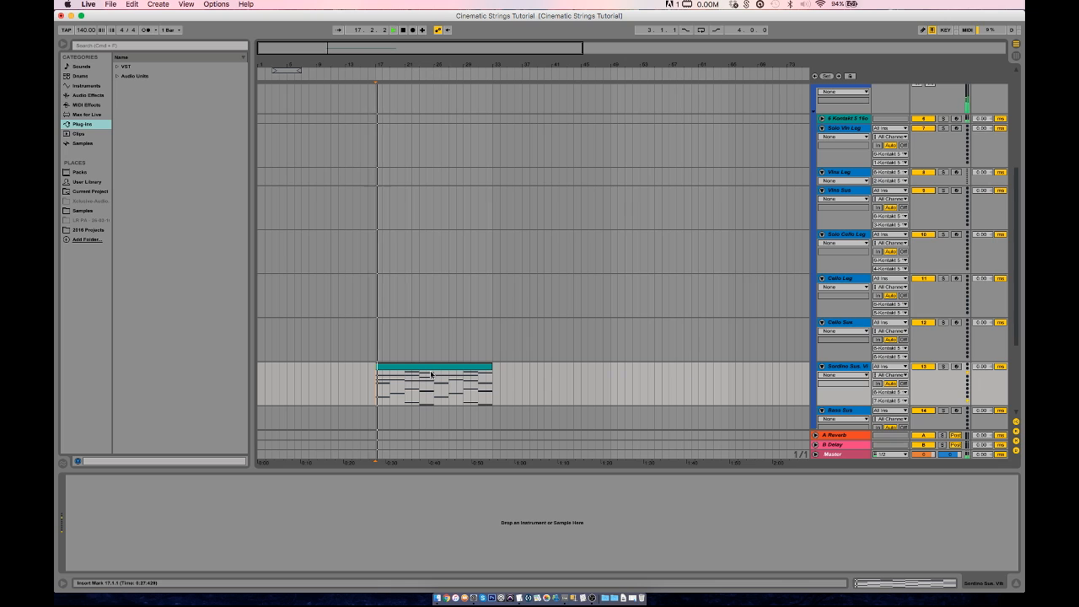
pyautogui.click(437, 368)
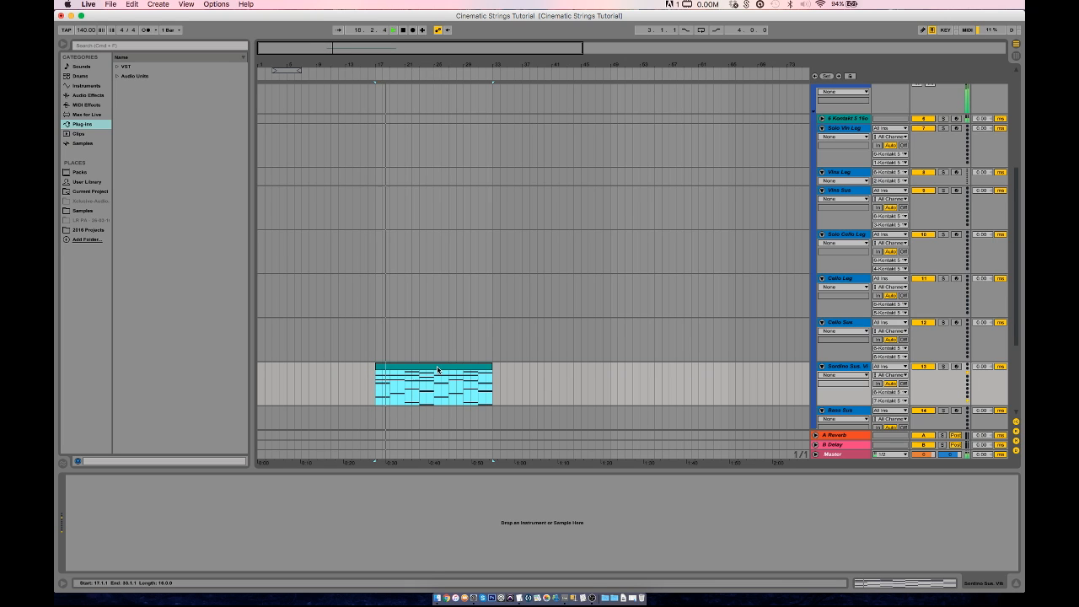
pyautogui.doubleClick(437, 369)
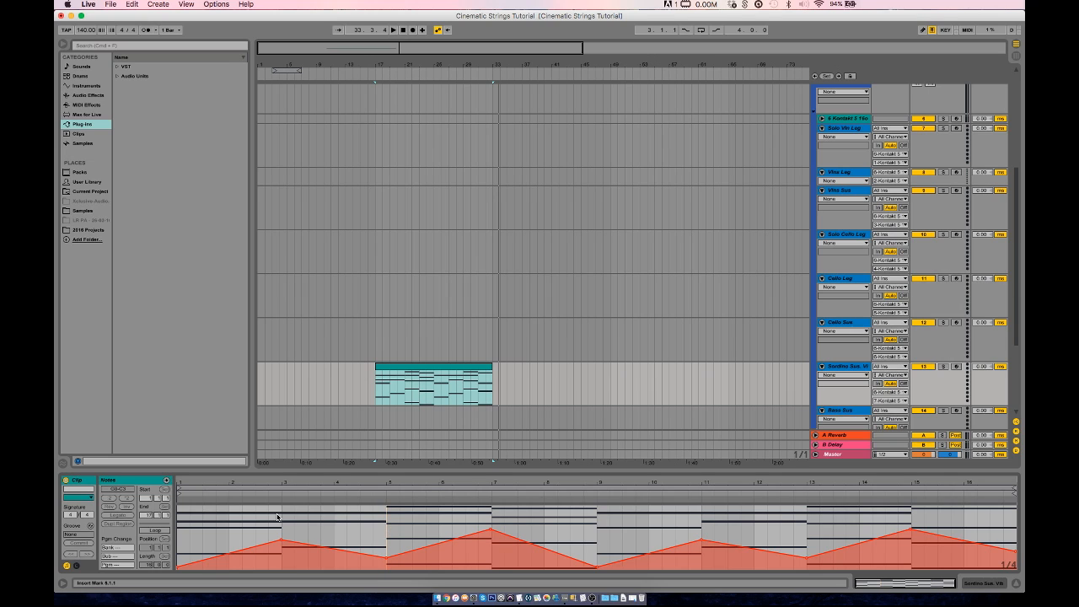
pyautogui.click(77, 566)
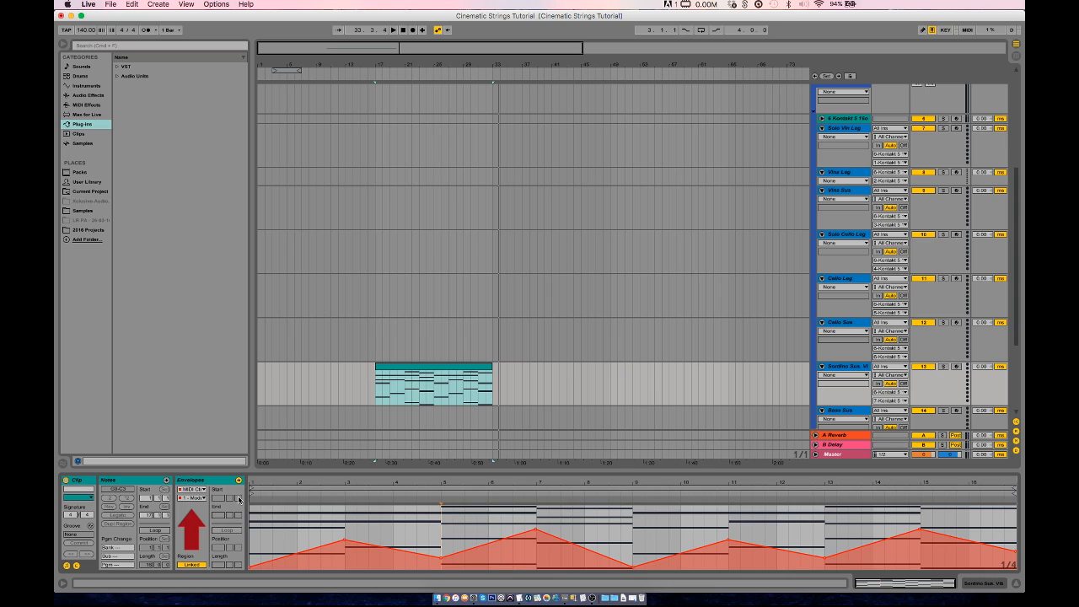
pyautogui.click(295, 522)
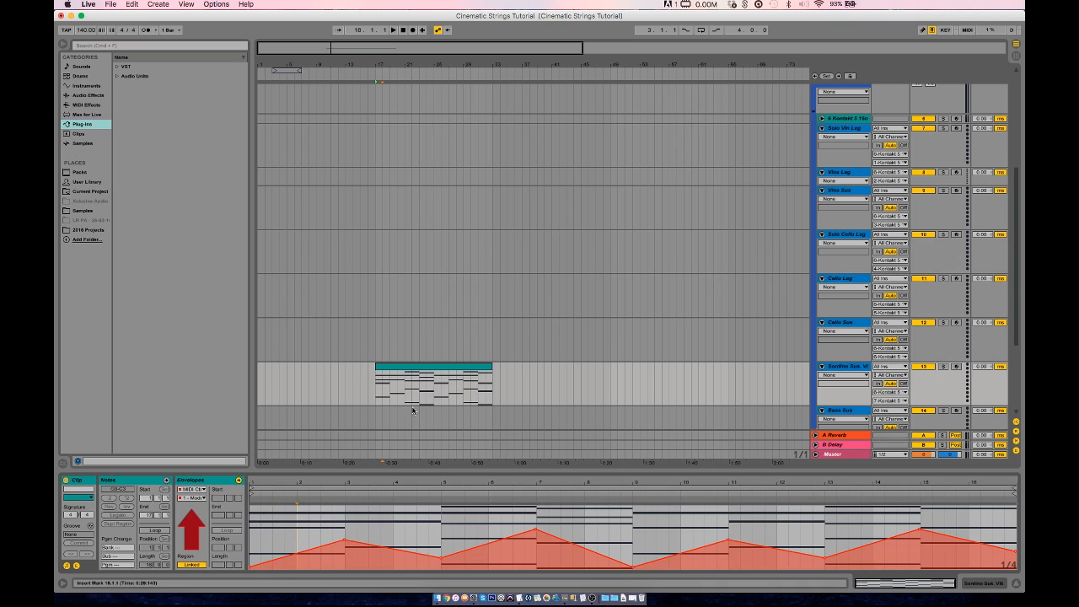
# Copy the Sordino Sus. Vib clip to the Bass Sus track at bar 17 and solo that track.
pyautogui.click(453, 366)
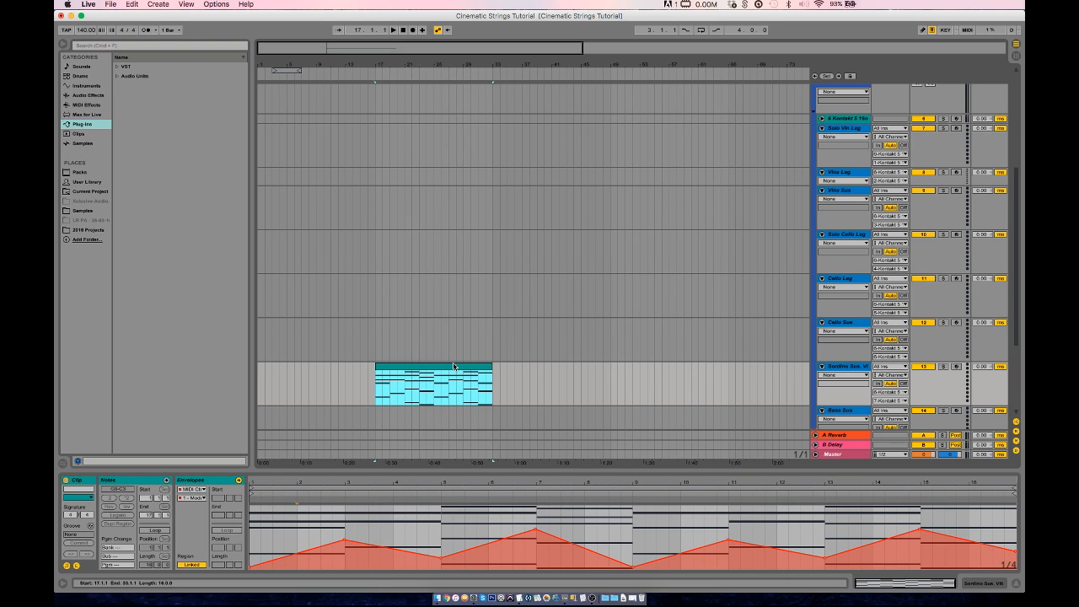
pyautogui.scroll(-2, 453, 366)
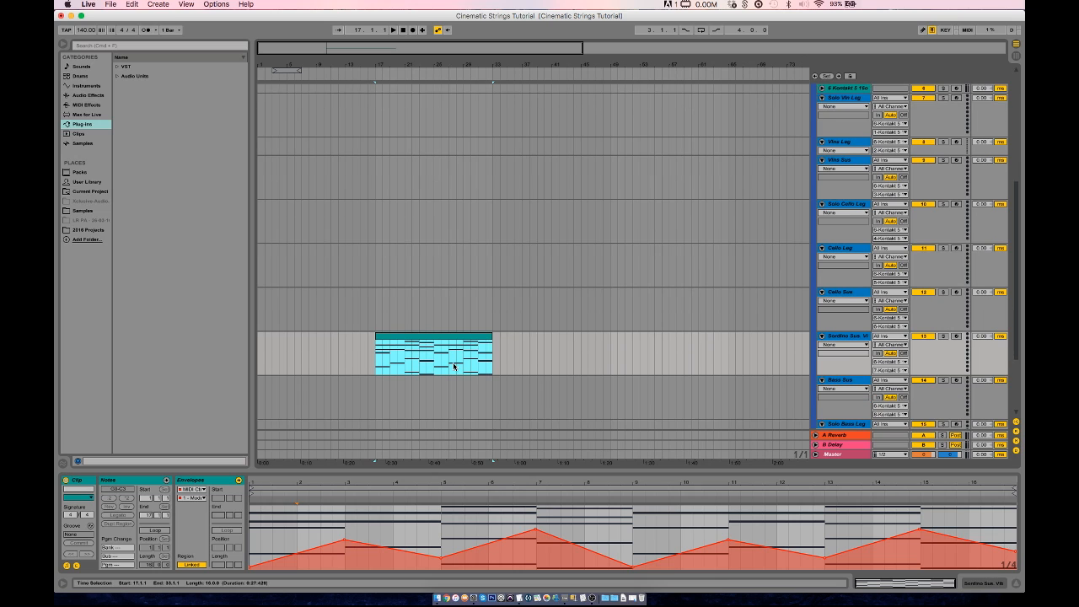
pyautogui.click(377, 396)
pyautogui.hotkey('ctrl', 'v')
pyautogui.scroll(-3, 725, 346)
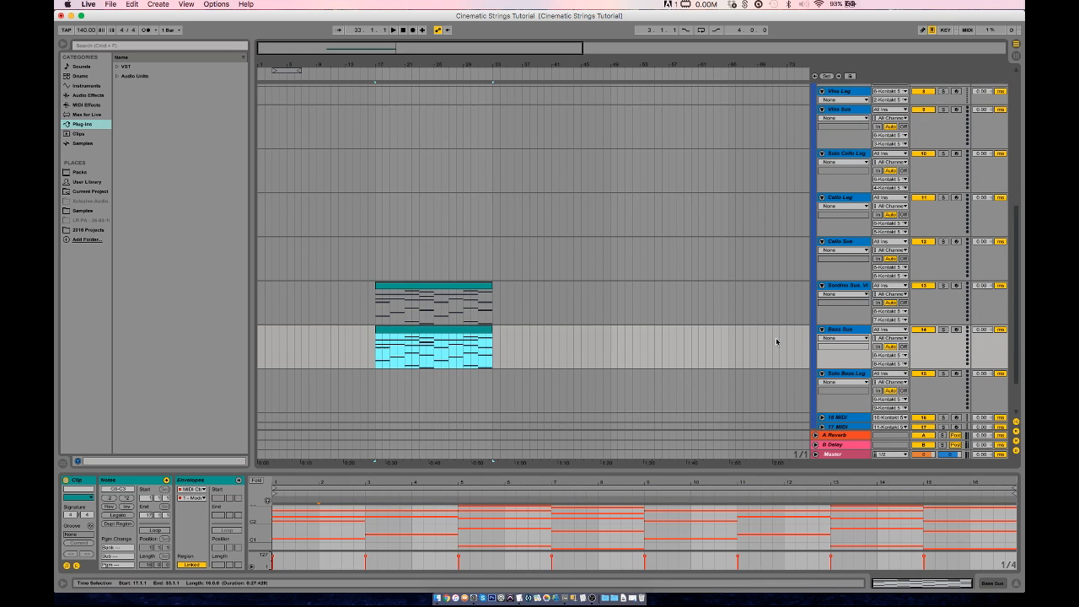
pyautogui.click(943, 330)
pyautogui.click(944, 330)
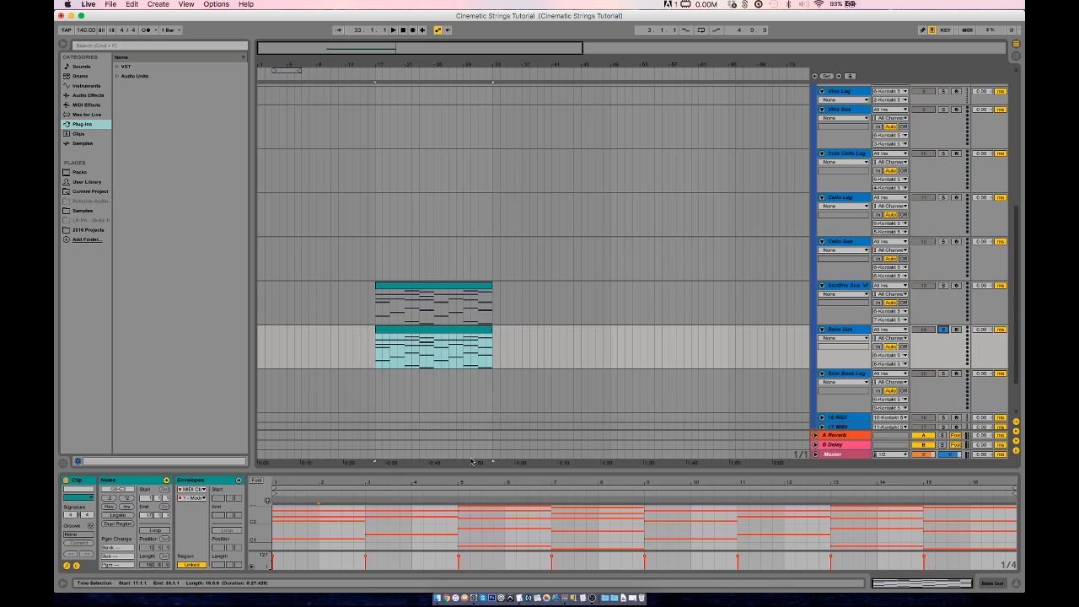
# Delete the upper chord notes across the whole Bass Sus clip, keeping only the low bass line.
pyautogui.moveTo(262, 523); pyautogui.dragTo(250, 523)
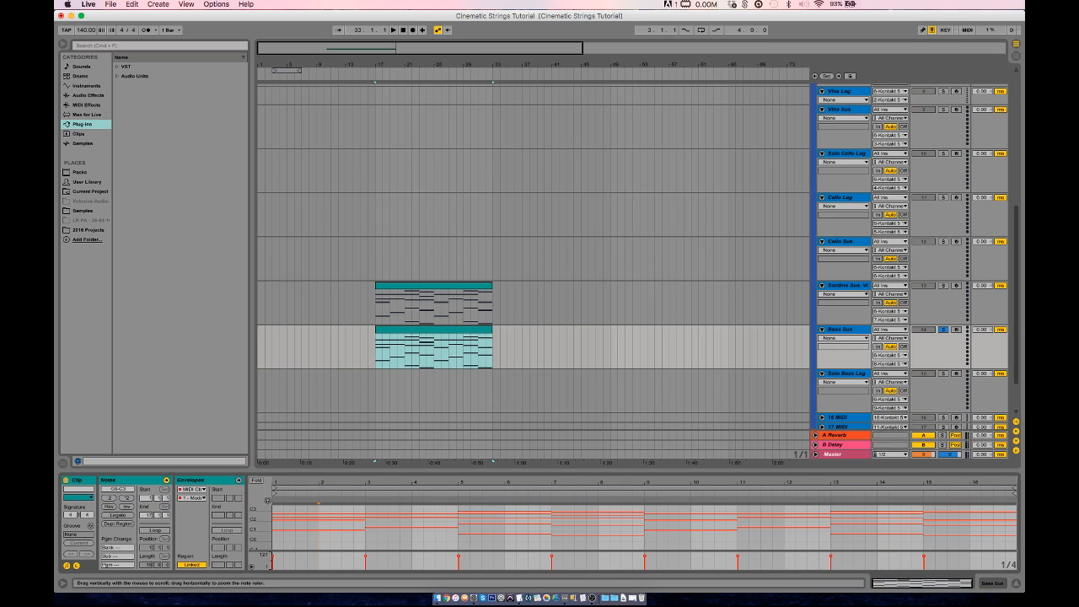
pyautogui.moveTo(316, 508); pyautogui.dragTo(587, 524)
pyautogui.press('Delete')
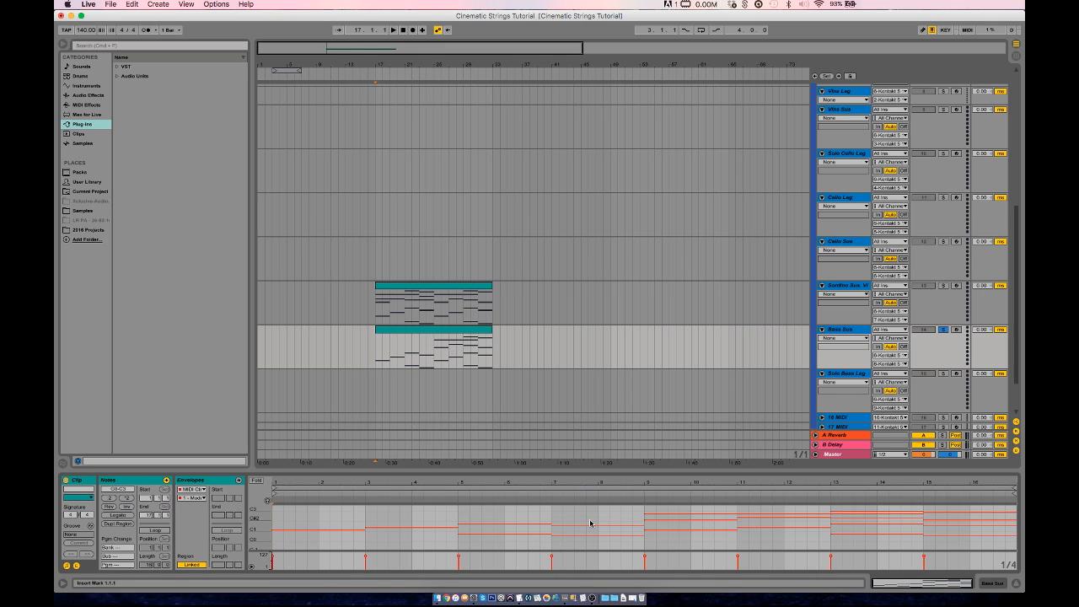
pyautogui.click(682, 505)
pyautogui.moveTo(679, 509); pyautogui.dragTo(973, 520)
pyautogui.press('Delete')
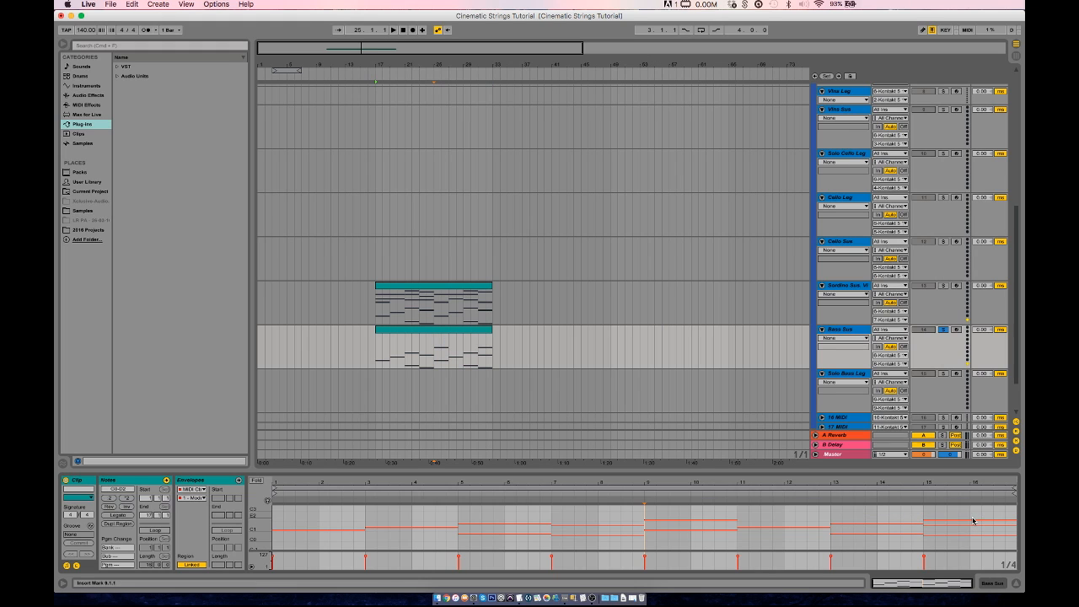
pyautogui.click(967, 523)
pyautogui.click(967, 523)
# During playback, transpose the D1 and F1 notes in bars 1 to 4 and the F1 note at bar 11 down one octave.
pyautogui.press('space')
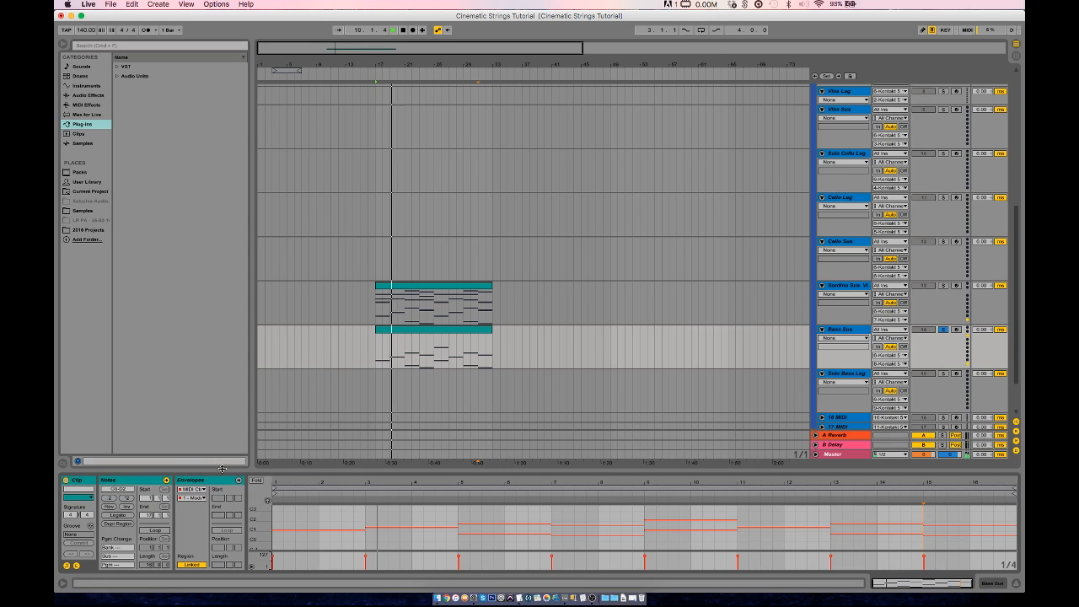
pyautogui.moveTo(341, 522); pyautogui.dragTo(407, 545)
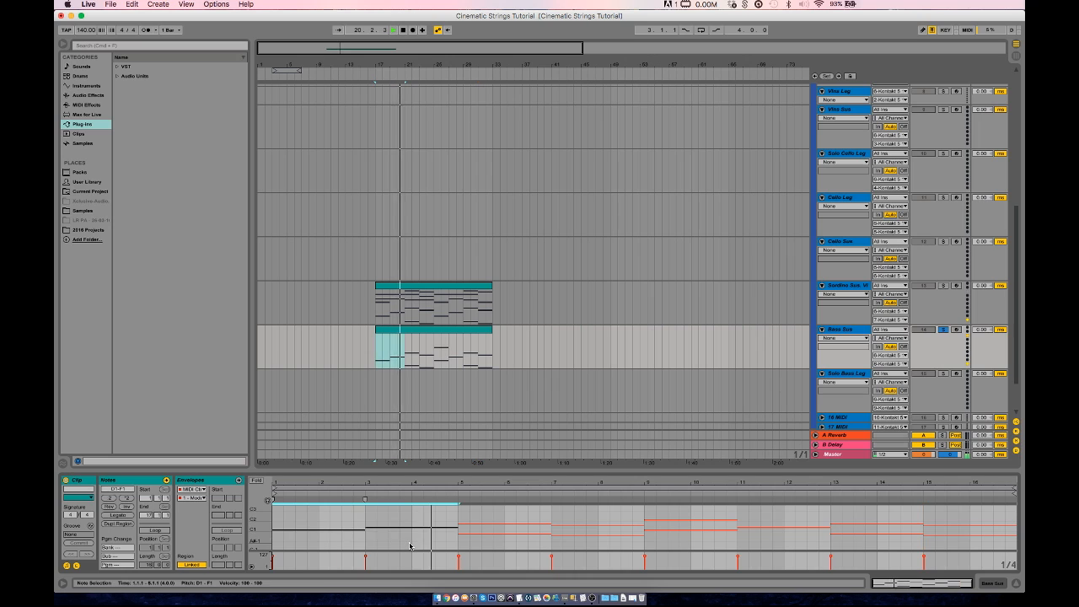
pyautogui.hotkey('shift', 'Down')
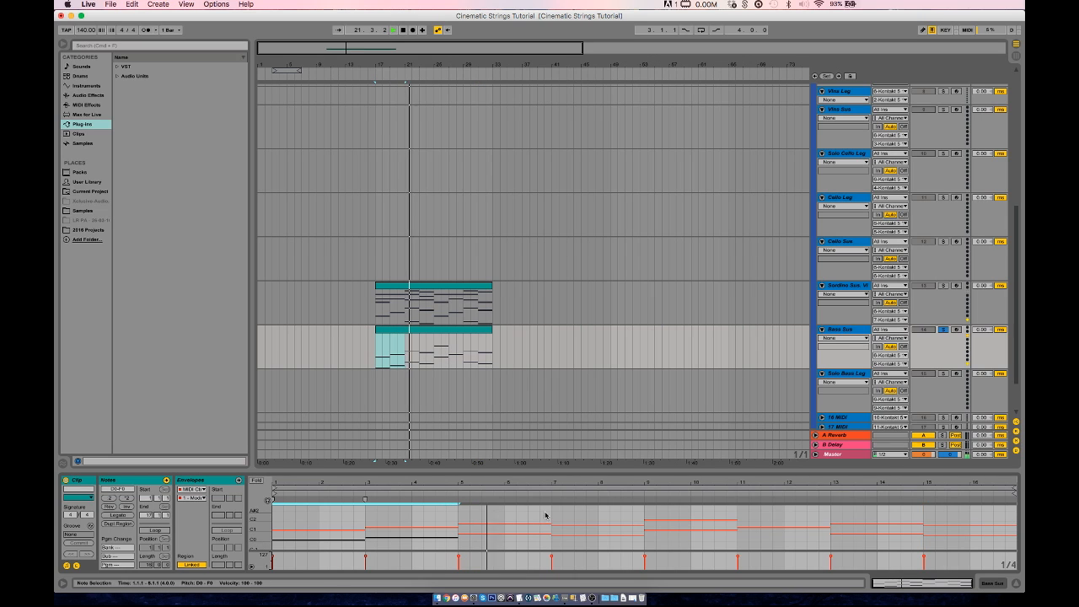
pyautogui.moveTo(778, 514); pyautogui.dragTo(792, 542)
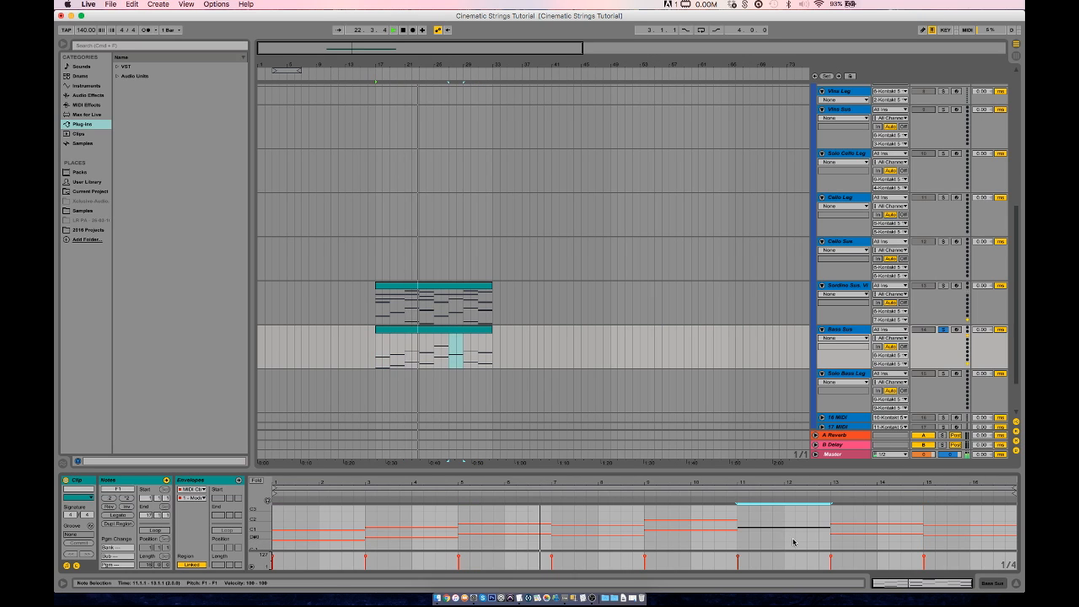
pyautogui.hotkey('shift', 'Down')
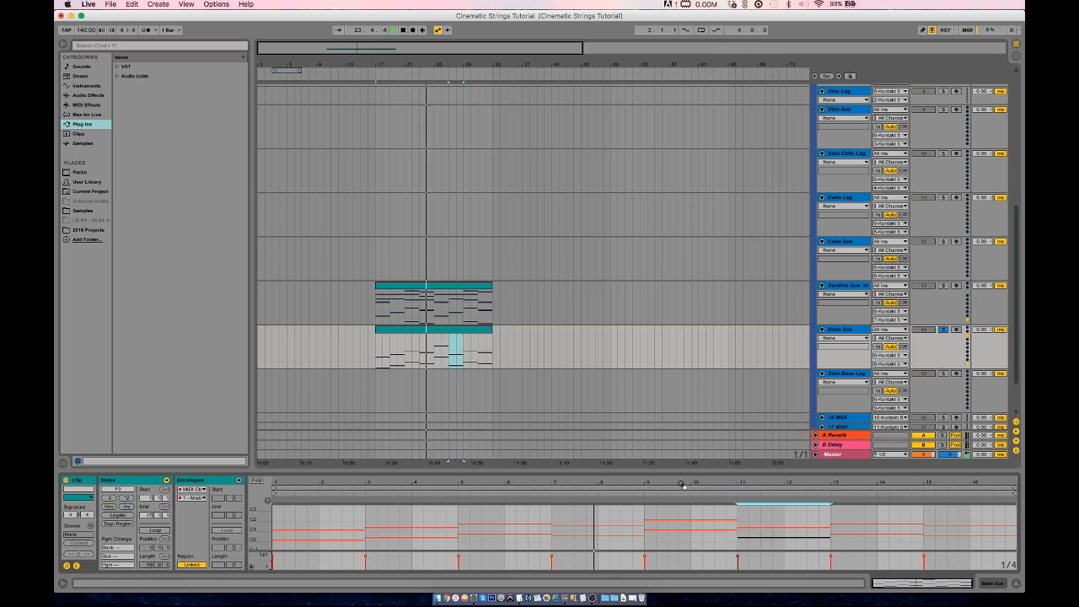
pyautogui.press('space')
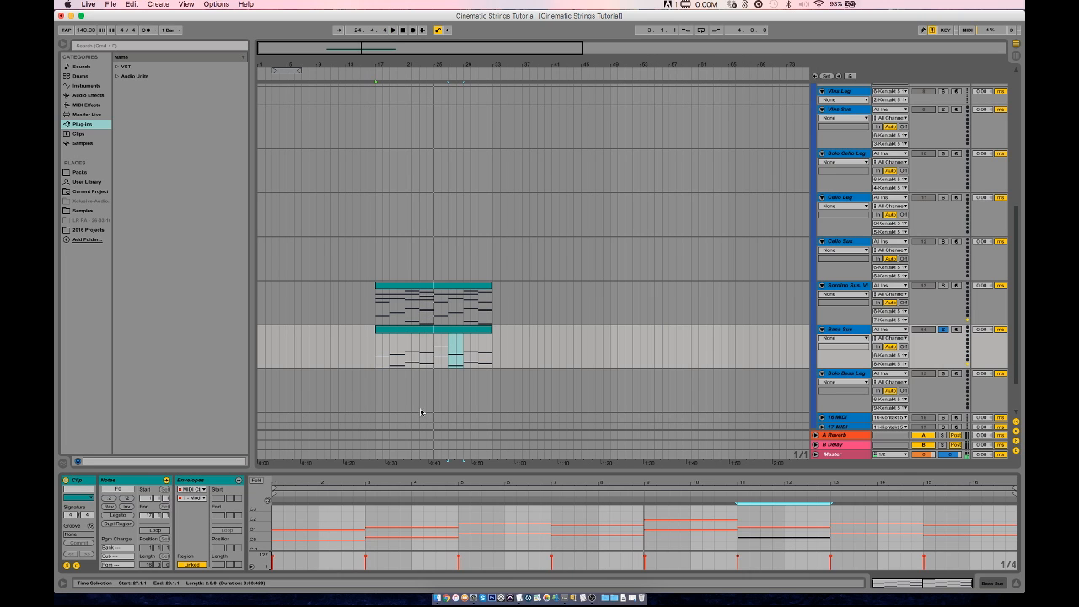
# Show the modulation envelope of the Bass Sus clip.
pyautogui.click(208, 483)
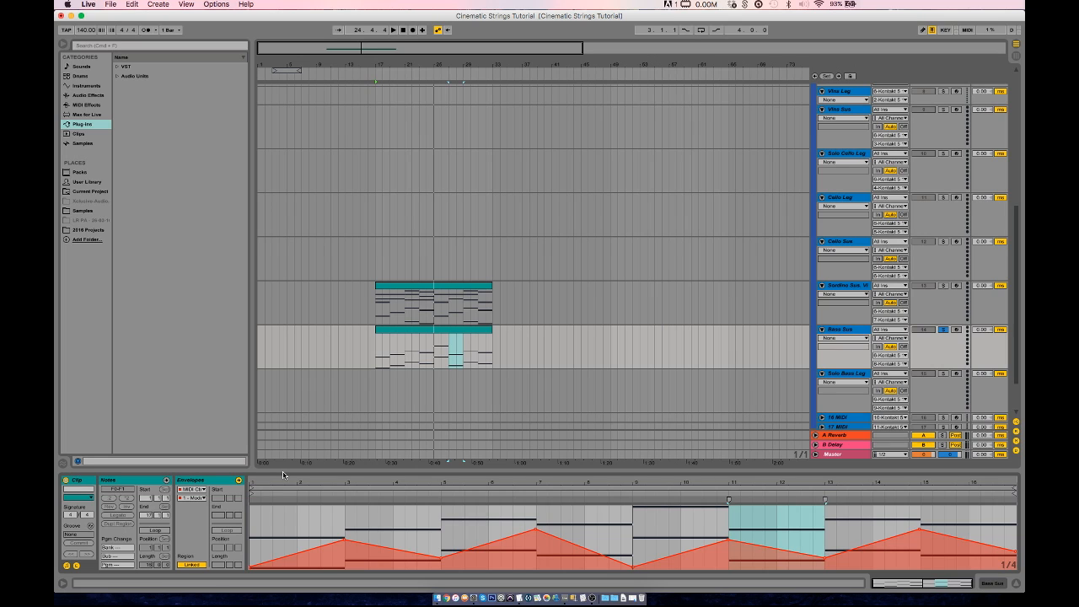
# Select the entire modulation envelope of the Bass Sus clip and raise its whole curve slightly.
pyautogui.click(322, 517)
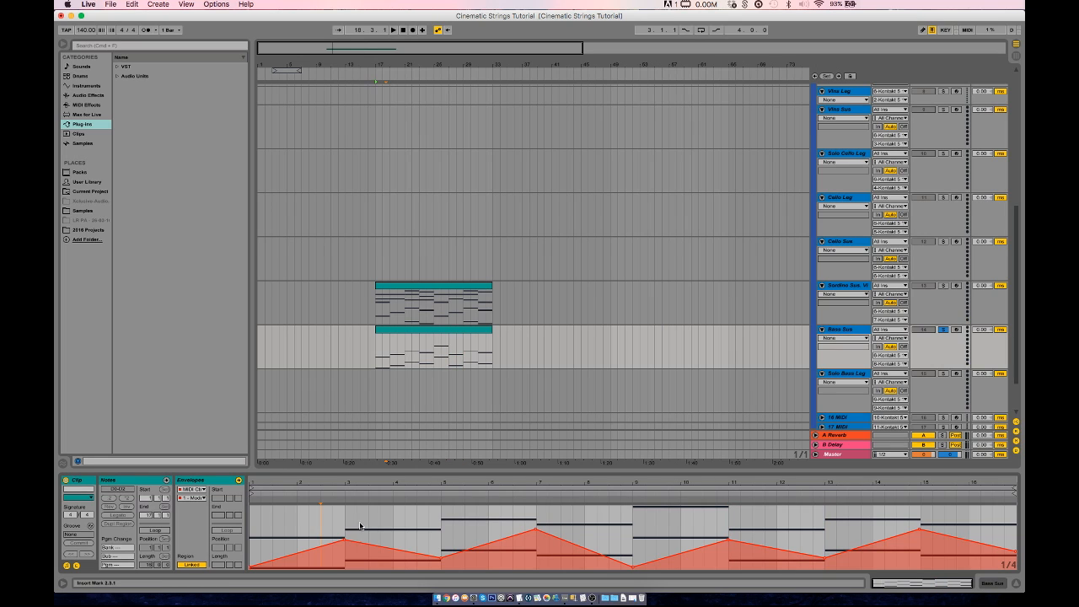
pyautogui.click(344, 526)
pyautogui.click(442, 535)
pyautogui.press('super+a')
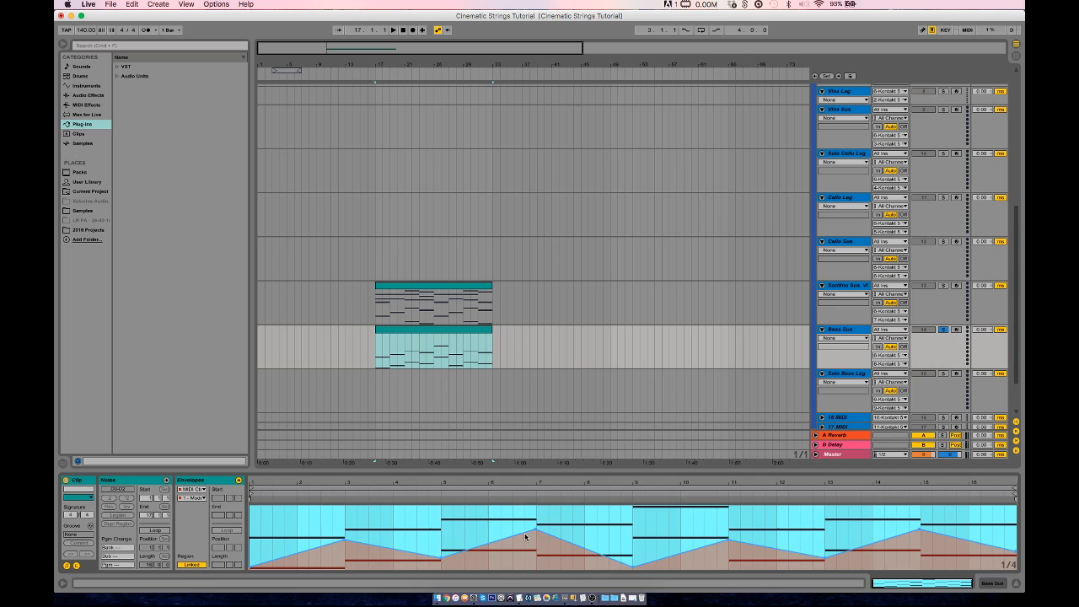
pyautogui.moveTo(535, 531)
pyautogui.moveTo(536, 531); pyautogui.dragTo(535, 521)
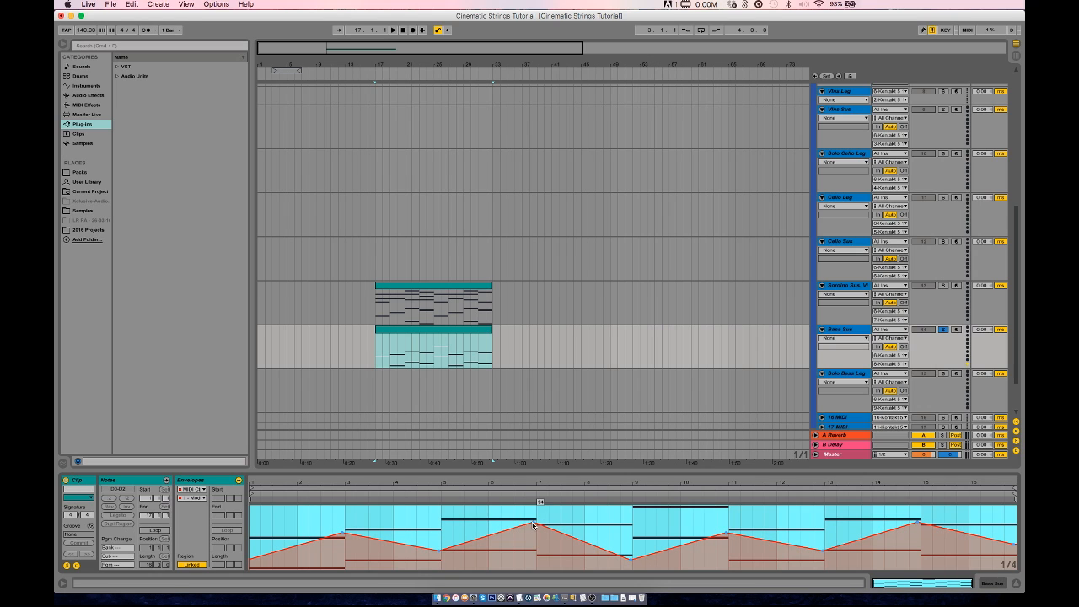
# Copy the Bass Sus clip to the Solo Bass Leg track at bar 17 and solo that track.
pyautogui.click(443, 341)
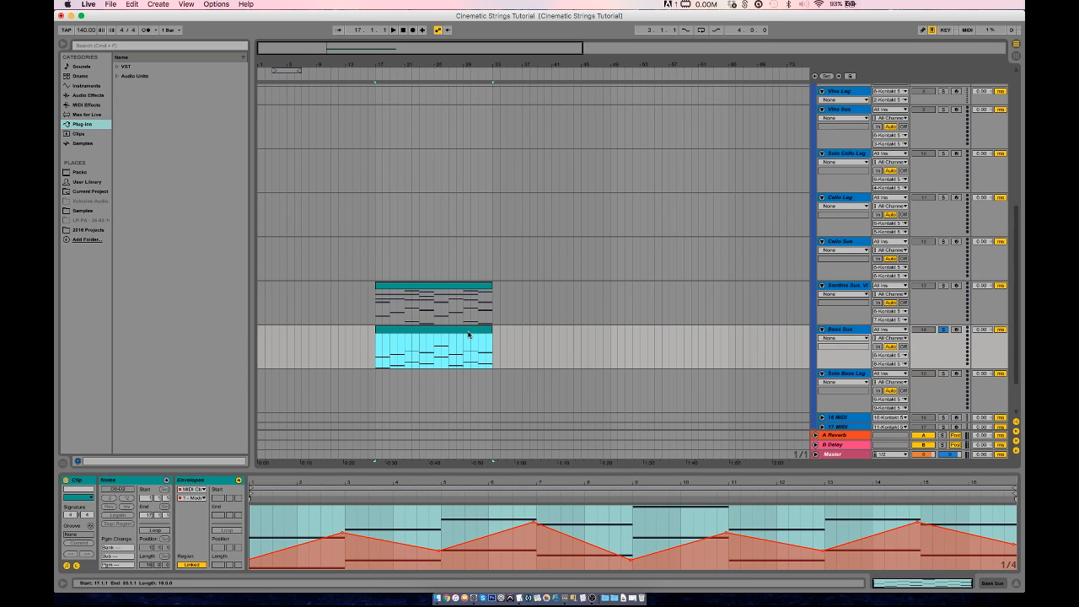
pyautogui.click(380, 381)
pyautogui.press('super+v')
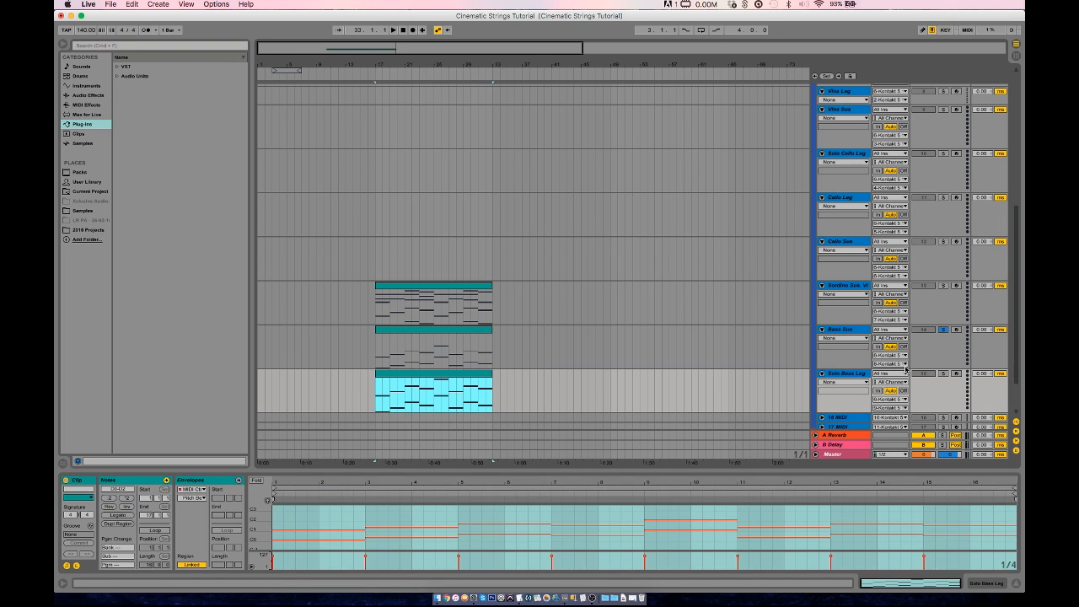
pyautogui.click(944, 374)
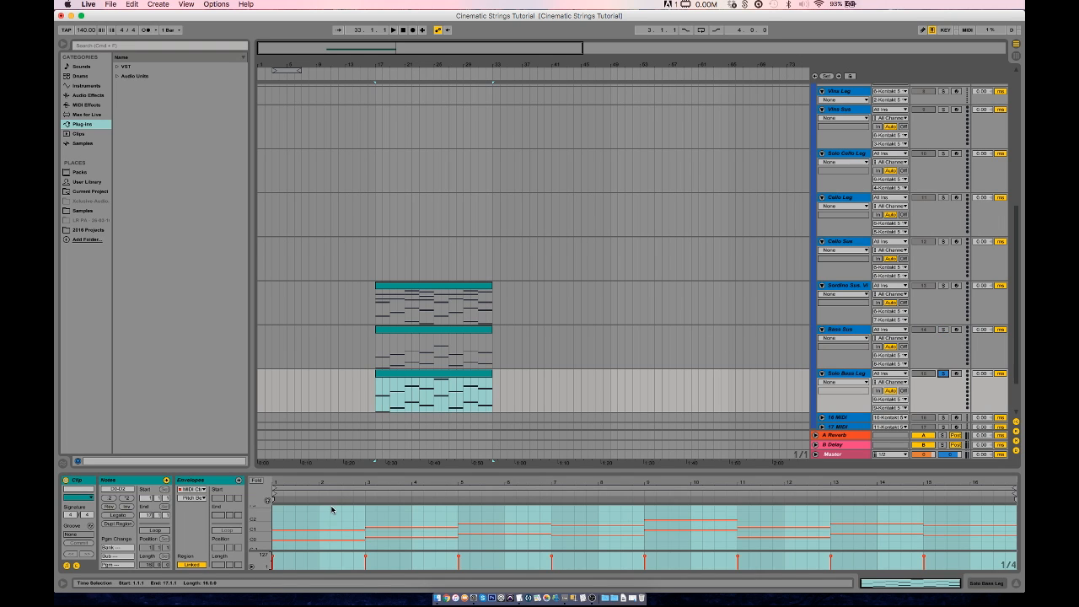
# Delete the lower octave notes throughout the Solo Bass Leg clip, keeping only the upper line.
pyautogui.moveTo(341, 548); pyautogui.dragTo(515, 536)
pyautogui.press('Delete')
pyautogui.moveTo(628, 545); pyautogui.dragTo(683, 532)
pyautogui.press('Delete')
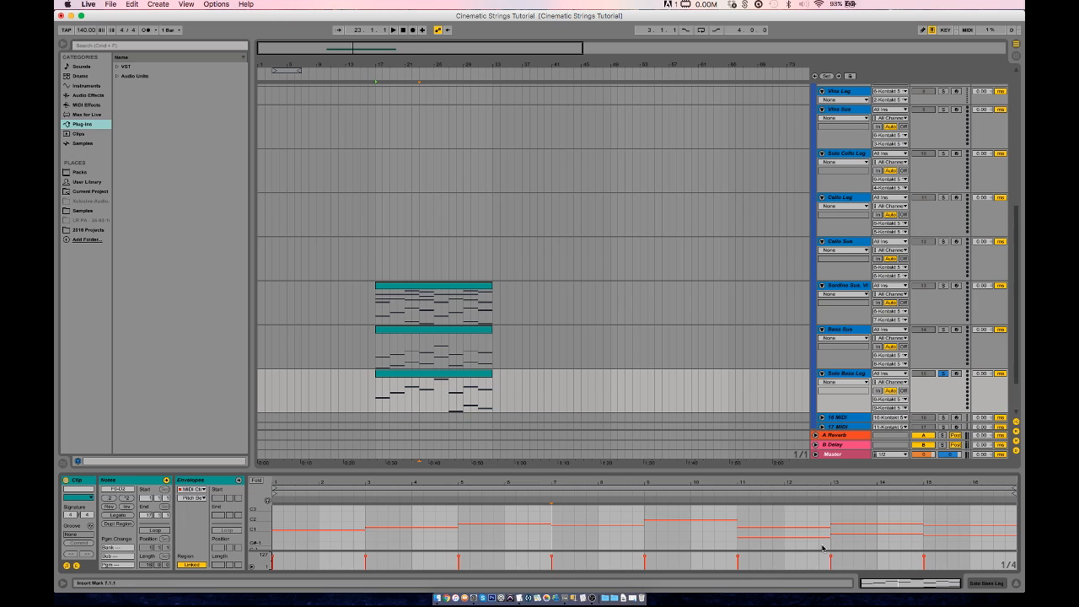
pyautogui.moveTo(821, 548); pyautogui.dragTo(945, 539)
pyautogui.press('Delete')
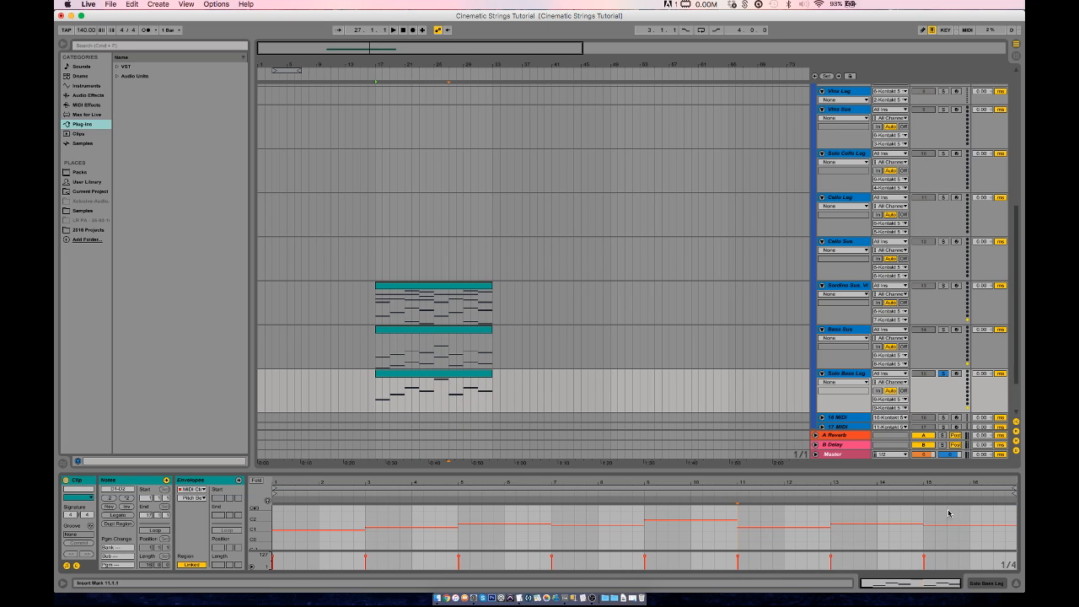
# During playback, add the Bass Sus track to the soloed Solo Bass Leg, and clear the solos to hear all tracks.
pyautogui.press('space')
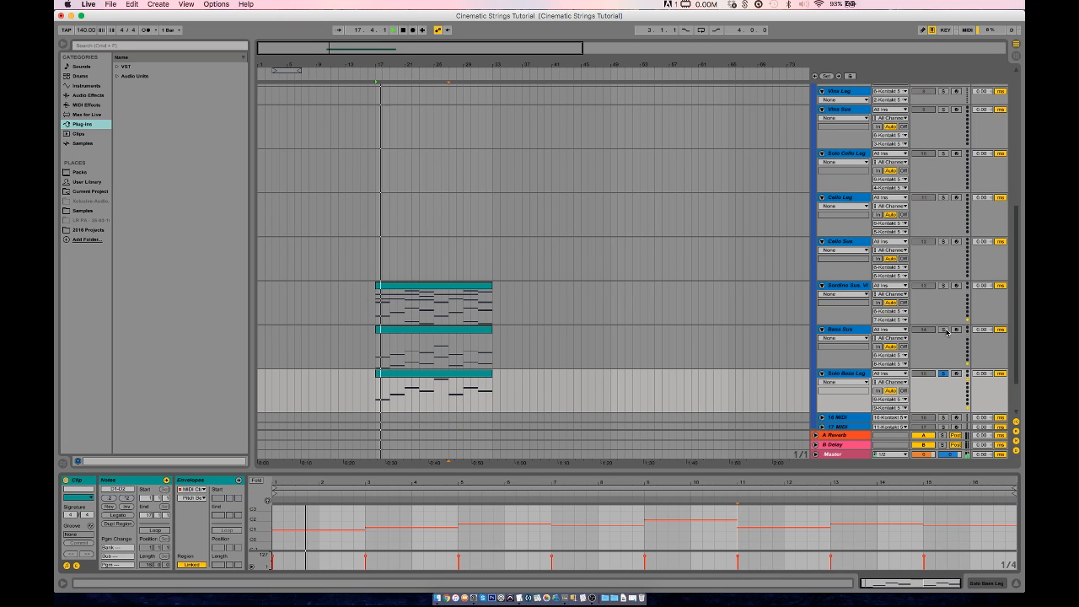
pyautogui.click(943, 330)
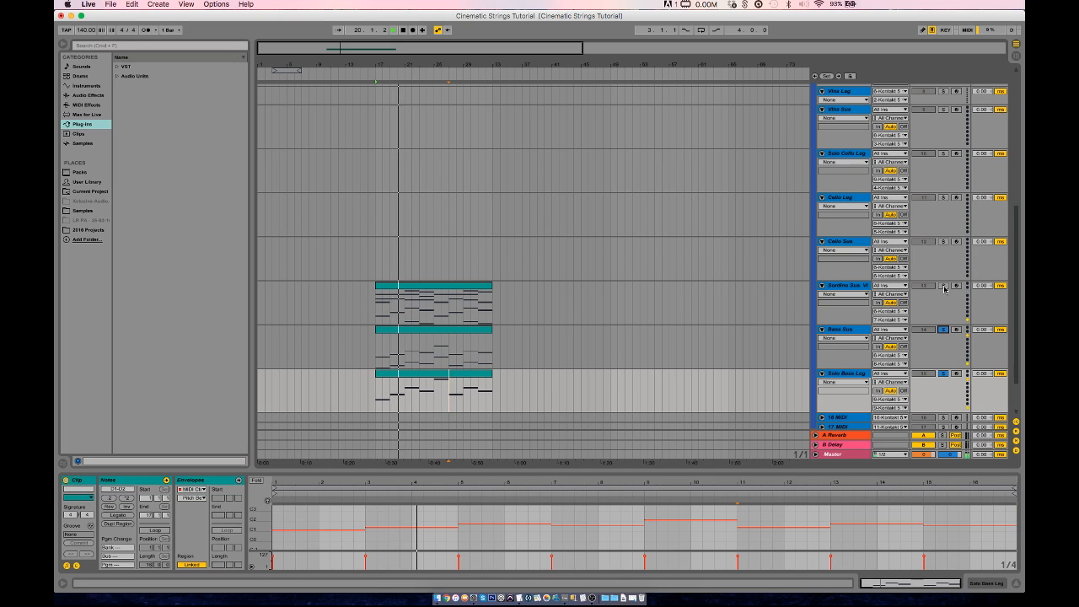
pyautogui.click(944, 330)
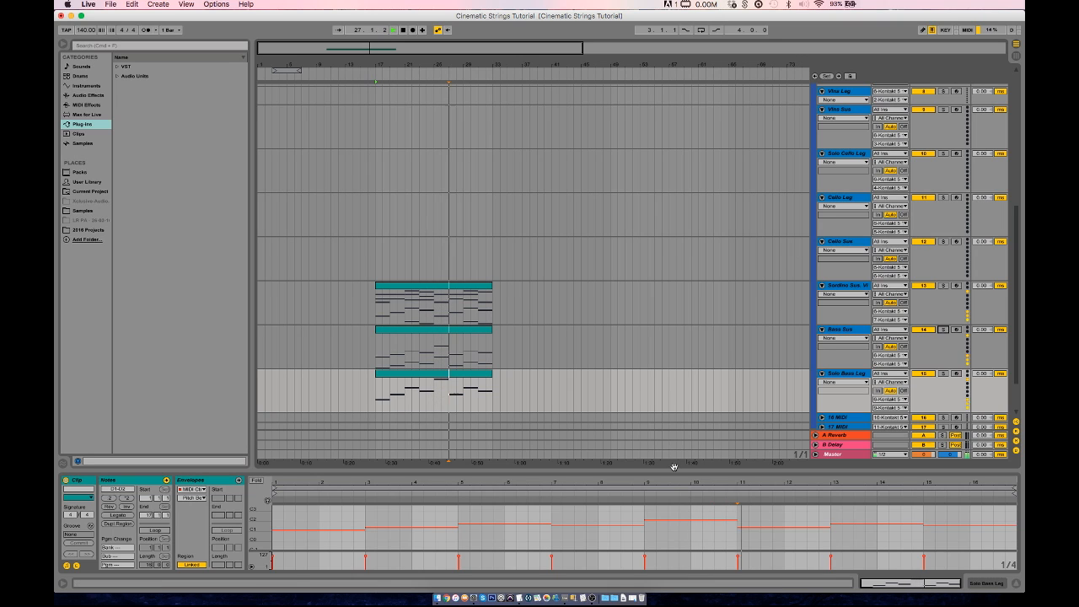
# Transpose the note in bars 9 to 10 of the Solo Bass Leg clip down an octave to D1.
pyautogui.click(481, 374)
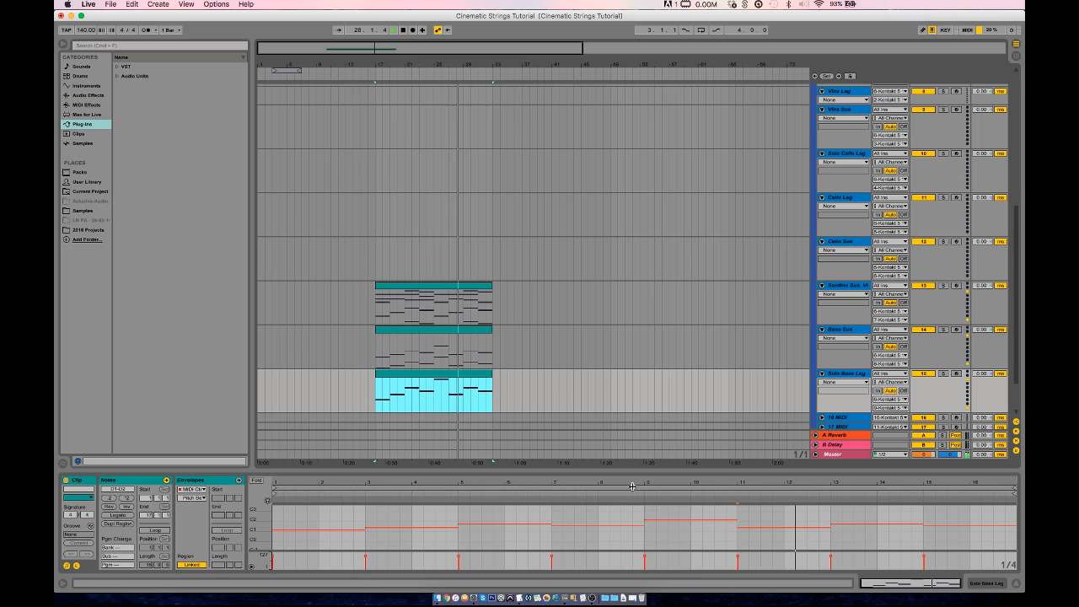
pyautogui.moveTo(685, 520); pyautogui.dragTo(689, 528)
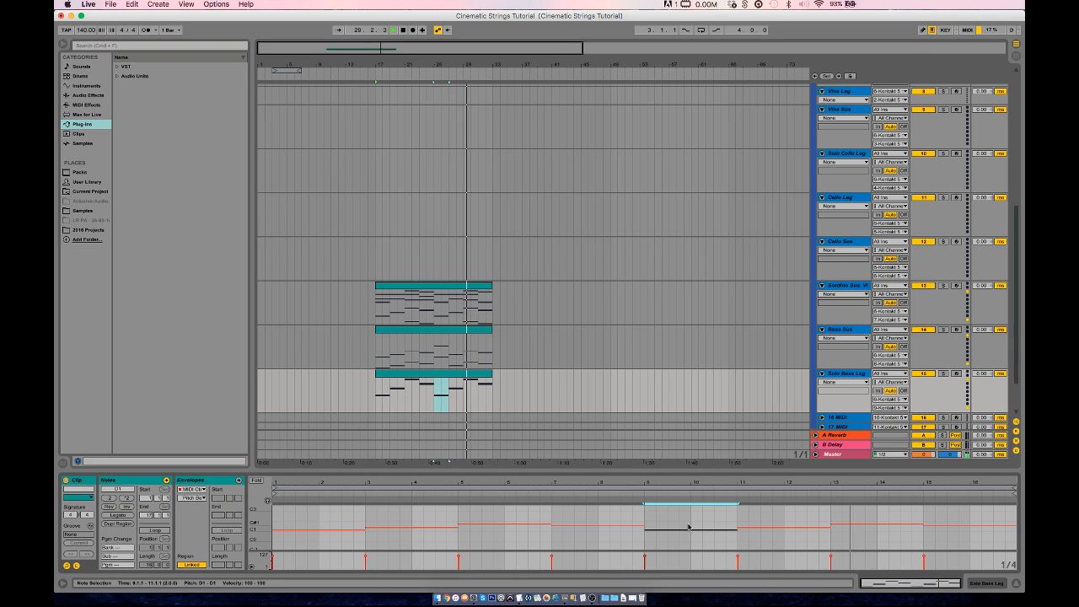
pyautogui.click(431, 402)
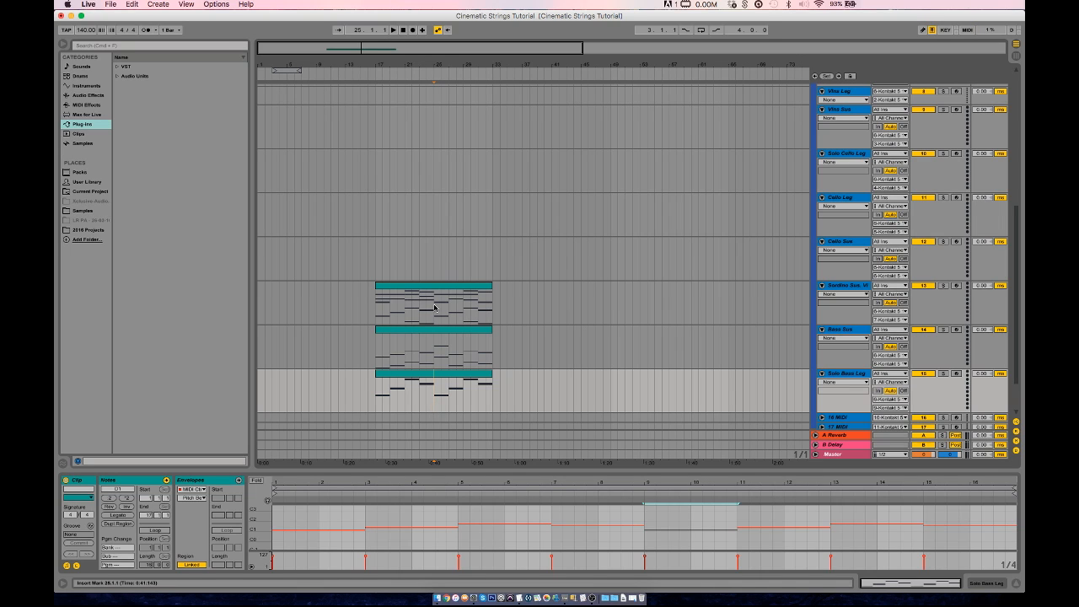
# Copy the Sordino Sus. Vib clip to the Solo Cello Leg track at bar 17 and remove all notes from the copy.
pyautogui.scroll(2, 414, 307)
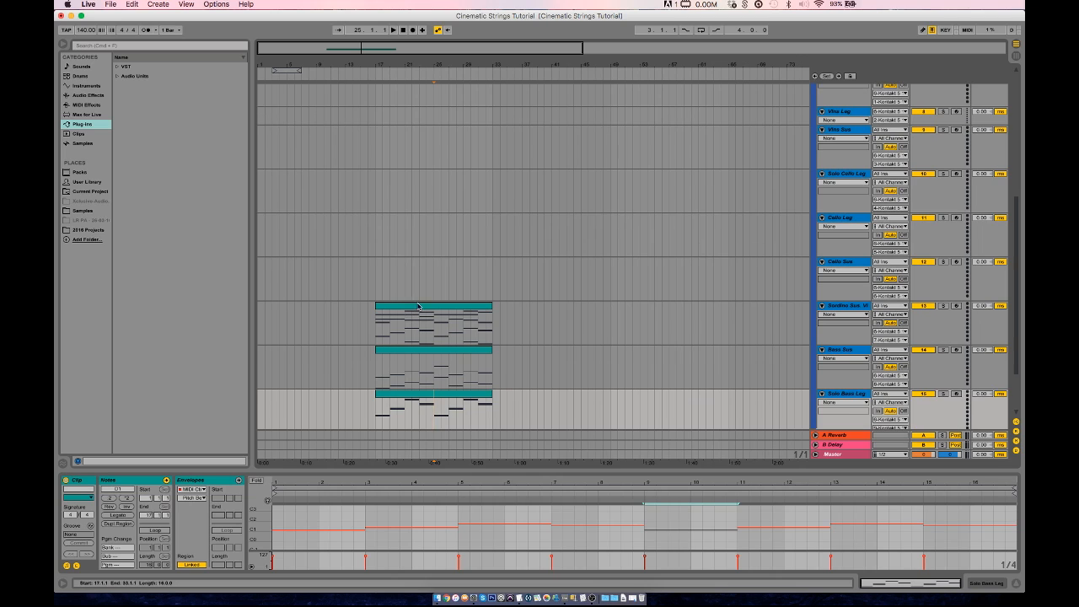
pyautogui.click(376, 287)
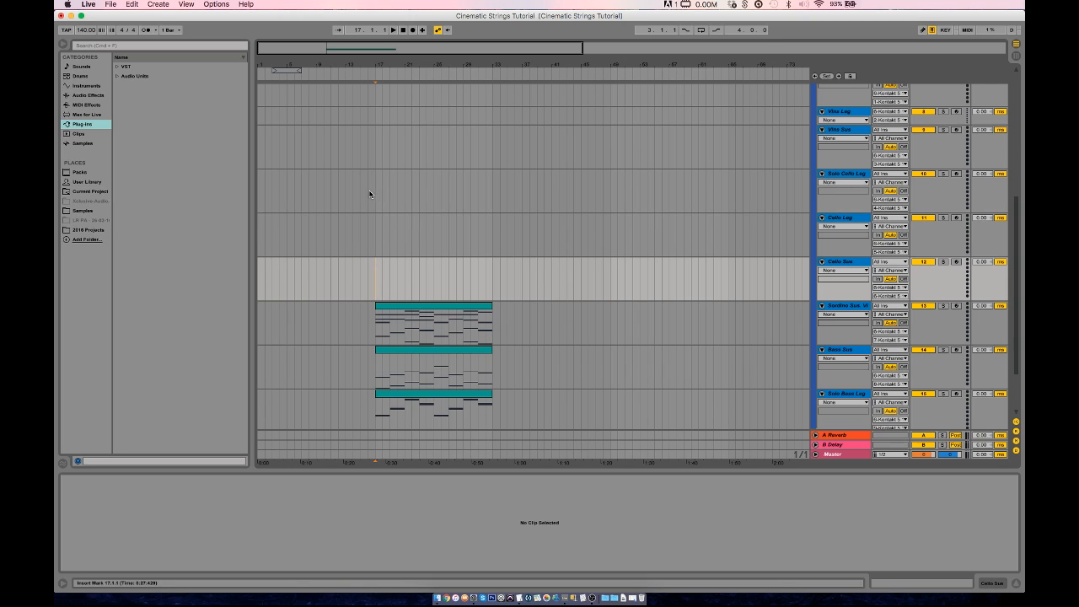
pyautogui.moveTo(376, 191); pyautogui.dragTo(493, 199)
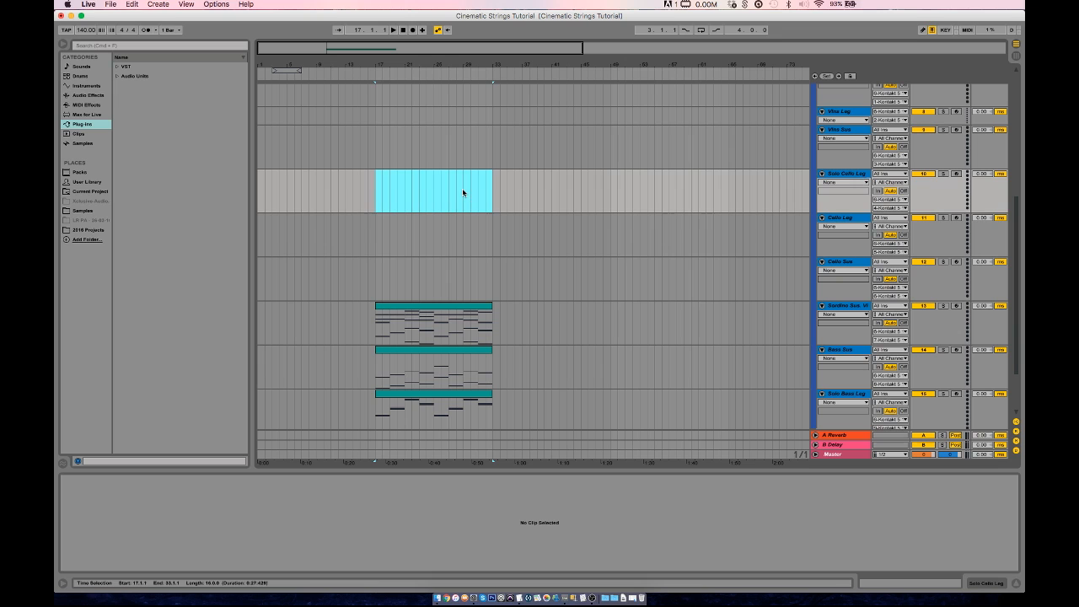
pyautogui.click(467, 305)
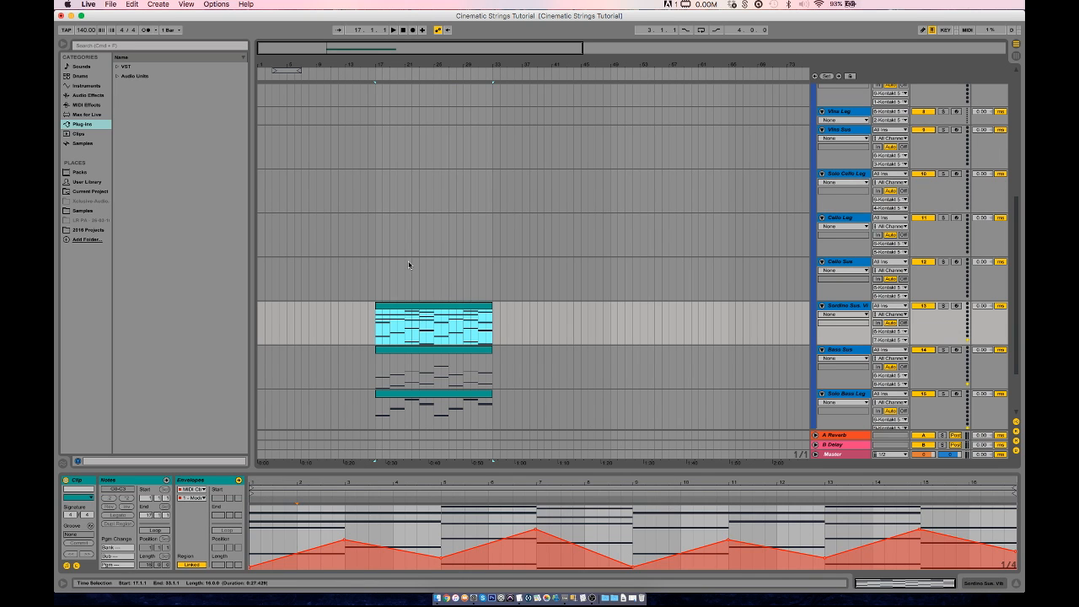
pyautogui.click(376, 182)
pyautogui.press('super+v')
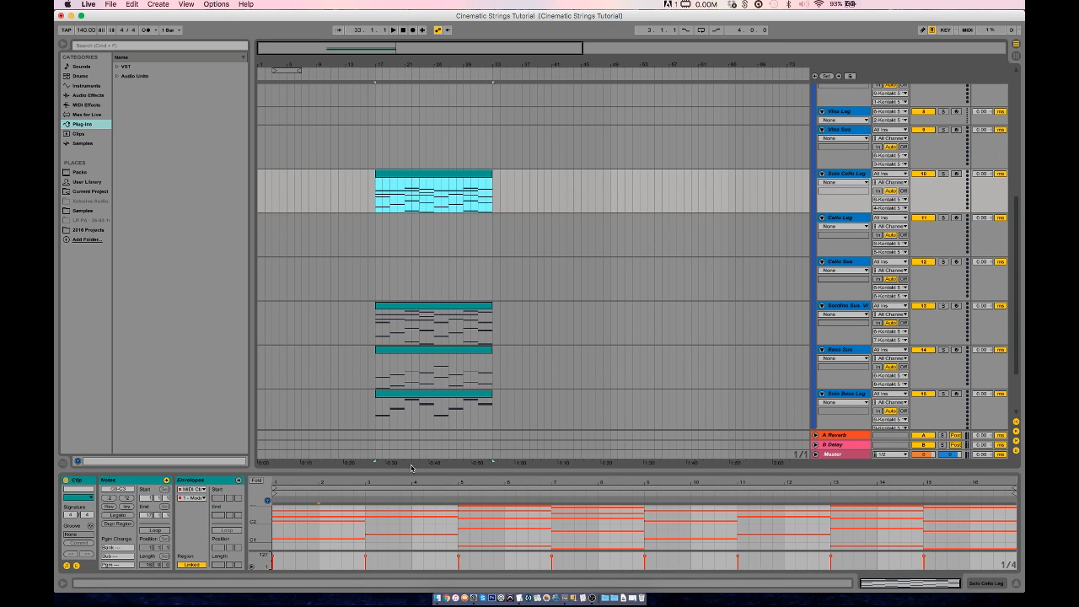
pyautogui.press('super+z')
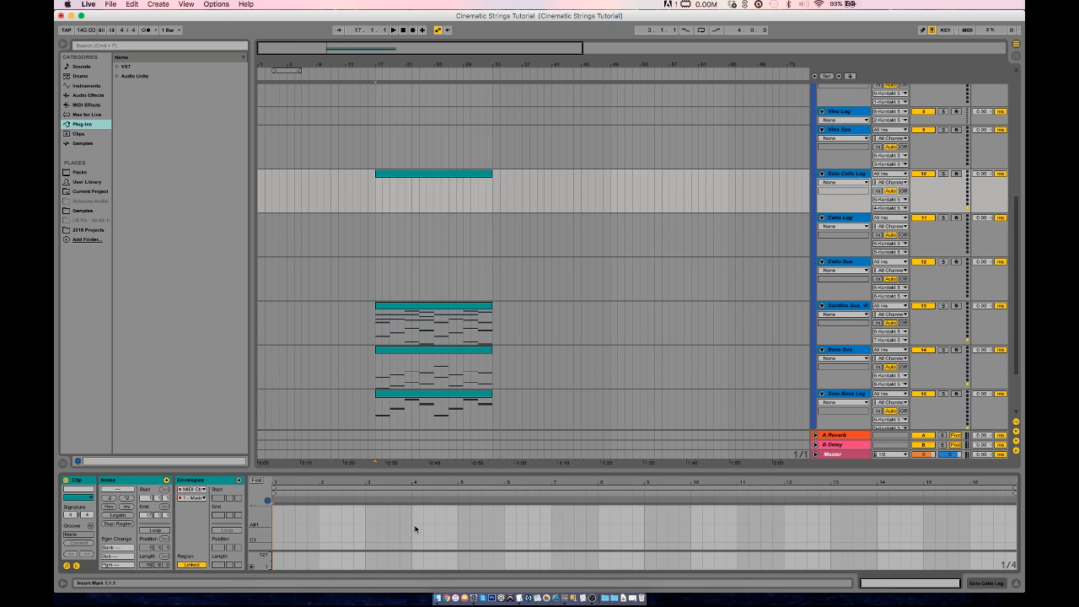
# Add an A2 note from 1.1.1 to 2.3.1 in the Solo Cello Leg clip and play it back.
pyautogui.click(278, 515)
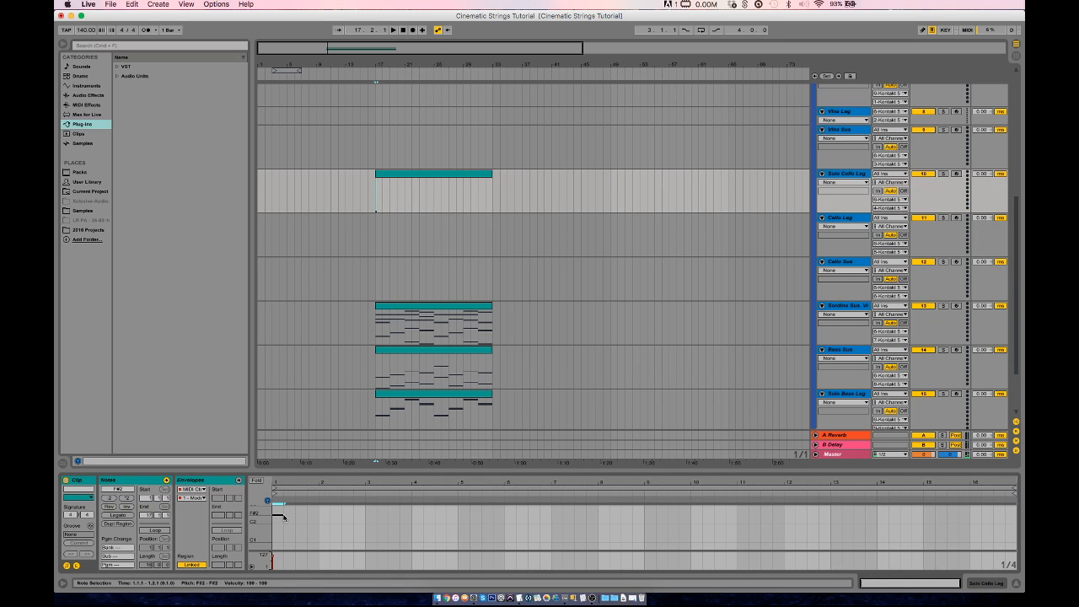
pyautogui.press('Down')
pyautogui.press('Down')
pyautogui.press('Down')
pyautogui.press('Down')
pyautogui.hotkey('shift', 'Right')
pyautogui.hotkey('shift', 'Right')
pyautogui.hotkey('shift', 'Right')
pyautogui.press('Up')
pyautogui.press('Up')
pyautogui.press('Up')
pyautogui.press('Up')
pyautogui.press('Up')
pyautogui.press('Up')
pyautogui.press('Up')
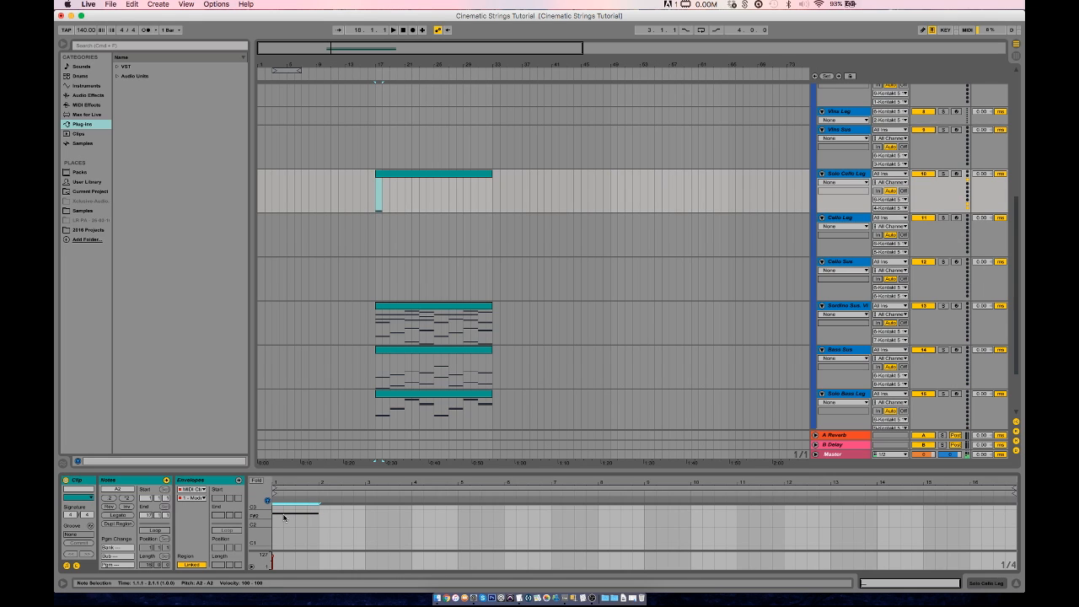
pyautogui.hotkey('shift', 'Right')
pyautogui.hotkey('shift', 'Right')
pyautogui.press('space')
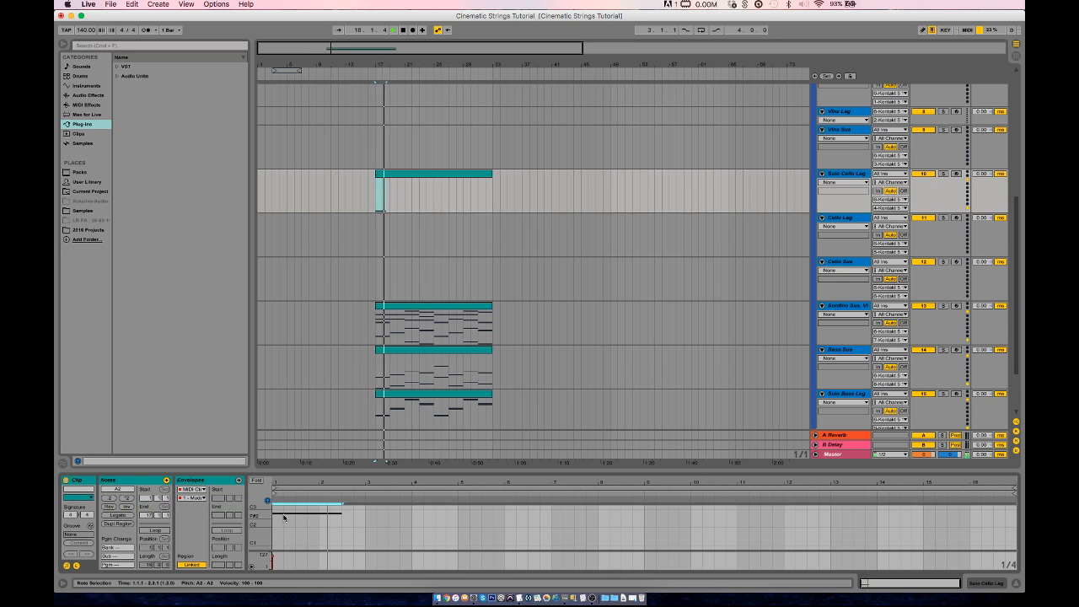
# Duplicate the A2 note at 2.3.1, lower the copy to F2 and shorten it to end at 3.1.1.
pyautogui.press('super+d')
pyautogui.press('Down')
pyautogui.press('Down')
pyautogui.press('Down')
pyautogui.press('Down')
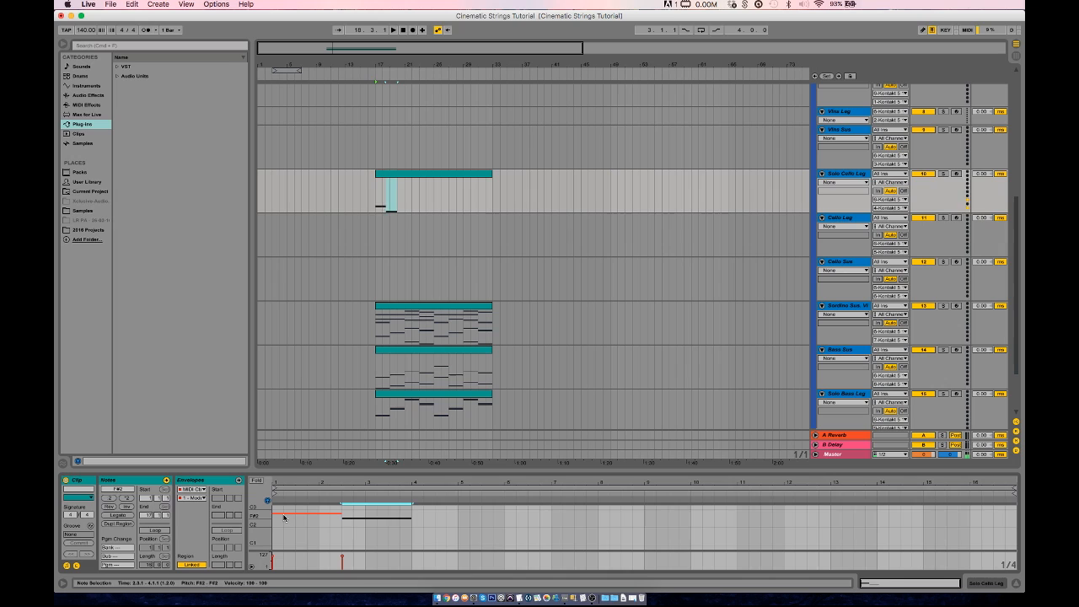
pyautogui.hotkey('shift', 'Left')
pyautogui.hotkey('shift', 'Left')
pyautogui.hotkey('shift', 'Left')
pyautogui.hotkey('shift', 'Left')
# Duplicate the F2 note at 3.1.1, raise the copy to A2 and lengthen it to fill bars 3 and 4.
pyautogui.press('super+d')
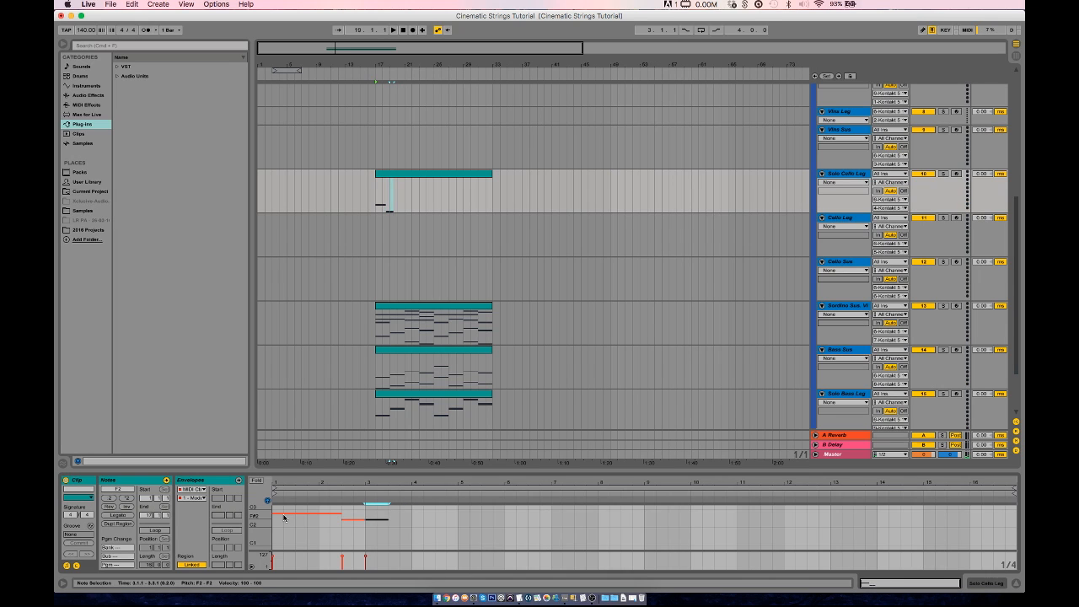
pyautogui.press('Up')
pyautogui.press('Up')
pyautogui.press('Up')
pyautogui.press('Up')
pyautogui.hotkey('shift', 'Right')
pyautogui.hotkey('shift', 'Right')
pyautogui.hotkey('shift', 'Right')
pyautogui.hotkey('shift', 'Right')
pyautogui.hotkey('shift', 'Right')
pyautogui.hotkey('shift', 'Right')
# Duplicate the long A2 note at 5.1.1, lower the copy to E2 and shorten it to two beats.
pyautogui.press('super+d')
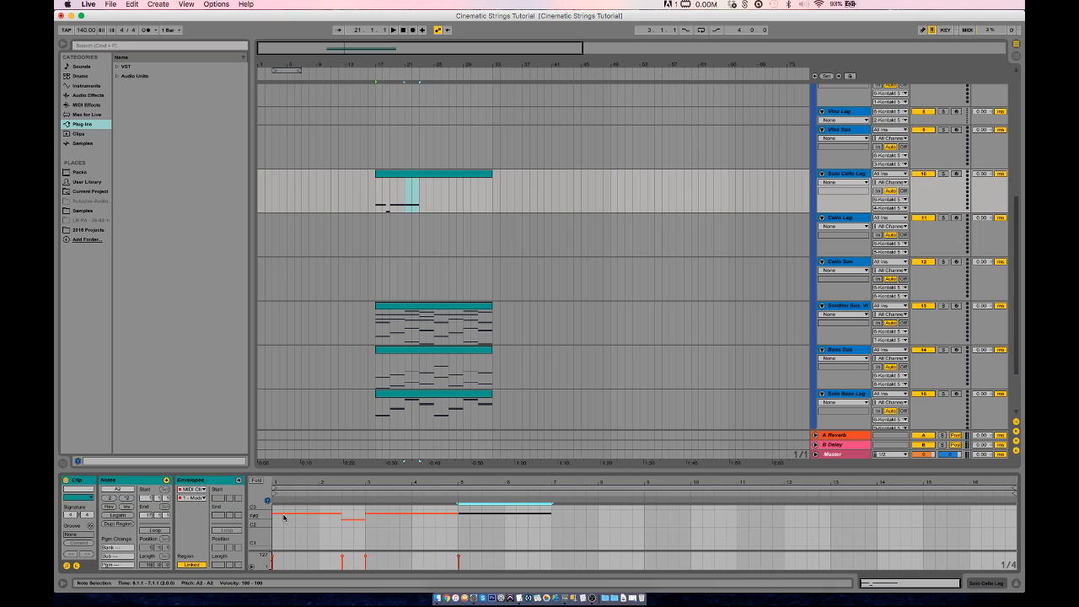
pyautogui.press('Down')
pyautogui.press('Down')
pyautogui.press('Down')
pyautogui.press('Down')
pyautogui.press('Down')
pyautogui.hotkey('shift', 'Left')
pyautogui.hotkey('shift', 'Left')
pyautogui.hotkey('shift', 'Left')
pyautogui.hotkey('shift', 'Left')
pyautogui.hotkey('shift', 'Left')
pyautogui.hotkey('shift', 'Left')
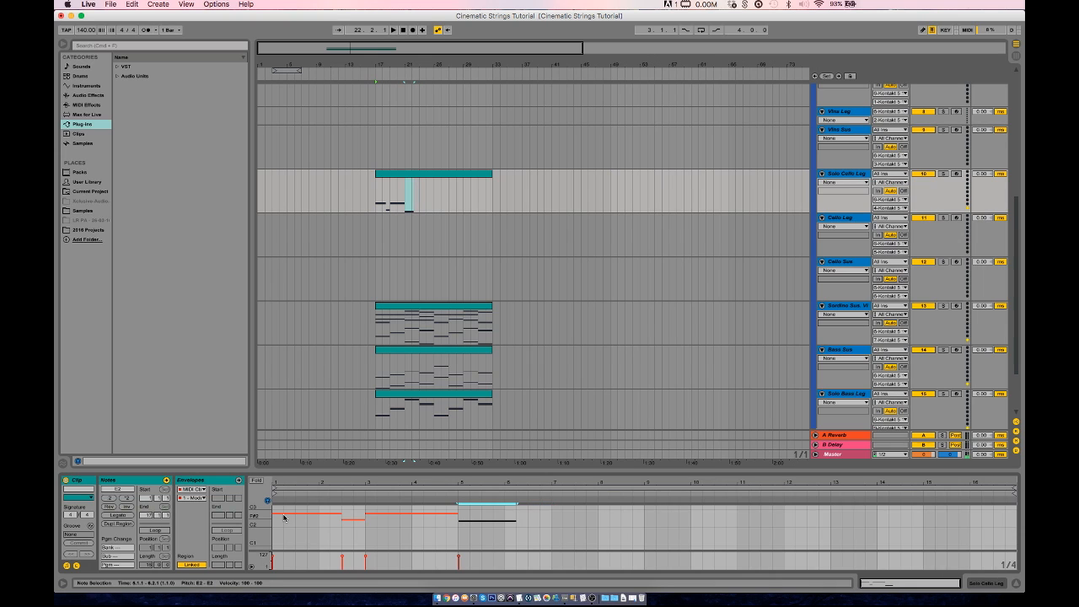
# Continue the cello melody with two-beat copies: C#3 at 5.3.1 and B2 at 6.1.1.
pyautogui.press('super+d')
pyautogui.press('Up')
pyautogui.press('Up')
pyautogui.press('Up')
pyautogui.press('Up')
pyautogui.press('Up')
pyautogui.press('Up')
pyautogui.press('Up')
pyautogui.press('Up')
pyautogui.press('Up')
pyautogui.press('super+d')
pyautogui.press('Down')
pyautogui.press('Down')
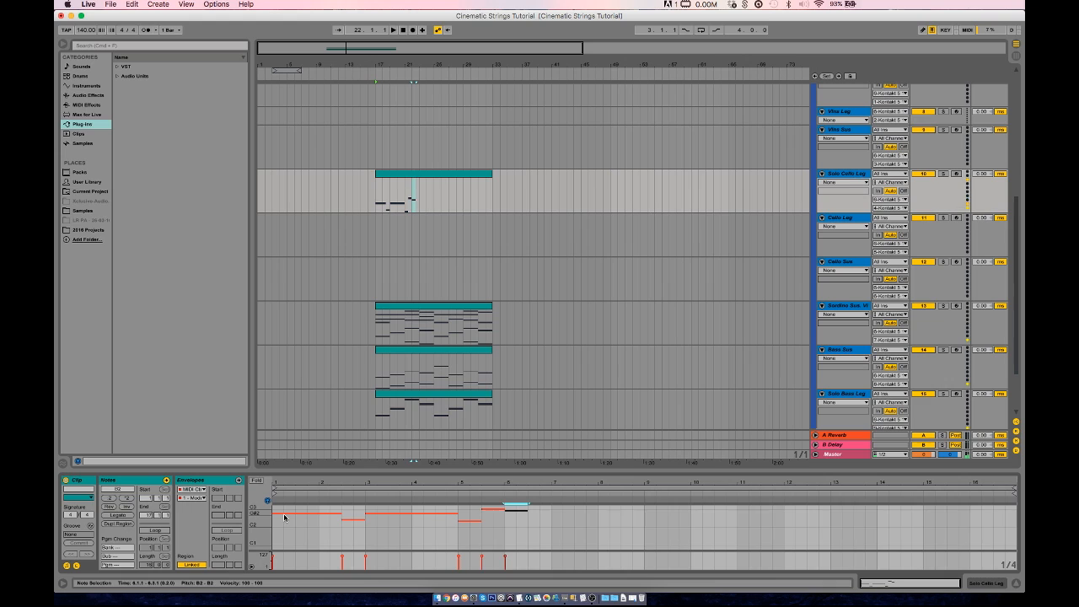
# Add a two-beat A2 at 6.3.1 and a B2 filling bar 7 to the cello melody.
pyautogui.press('super+d')
pyautogui.press('Down')
pyautogui.press('Down')
pyautogui.press('super+d')
pyautogui.press('Up')
pyautogui.press('Up')
pyautogui.hotkey('shift', 'Right')
pyautogui.hotkey('shift', 'Right')
# Add a two-beat A2 at 8.1.1 and a two-beat G2 at 8.3.1 to the cello melody.
pyautogui.press('super+d')
pyautogui.press('Down')
pyautogui.press('Down')
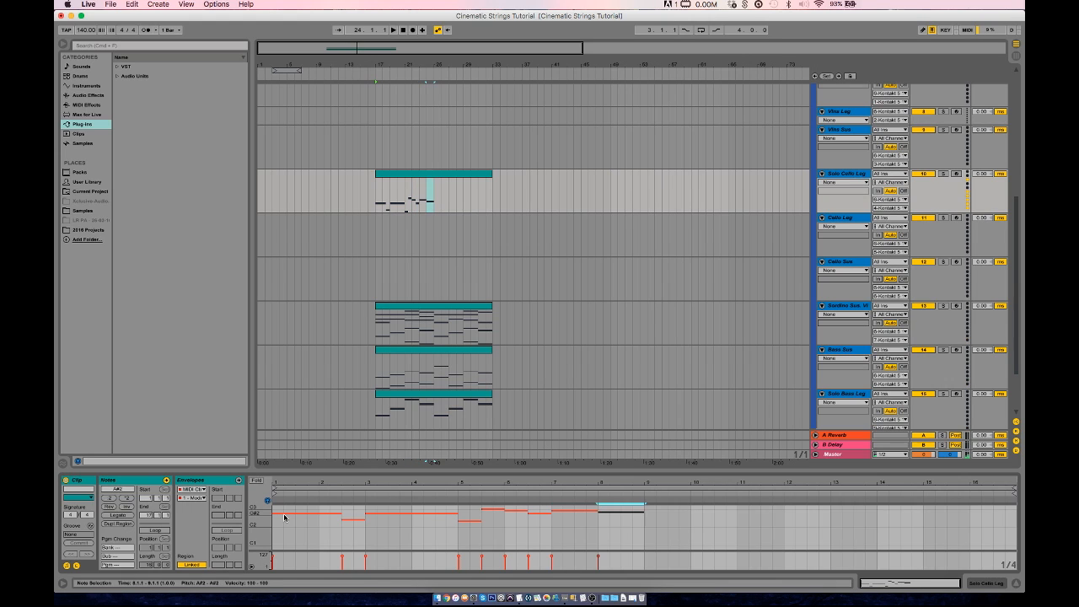
pyautogui.hotkey('shift', 'Left')
pyautogui.hotkey('shift', 'Left')
pyautogui.press('super+d')
pyautogui.press('Down')
pyautogui.press('Down')
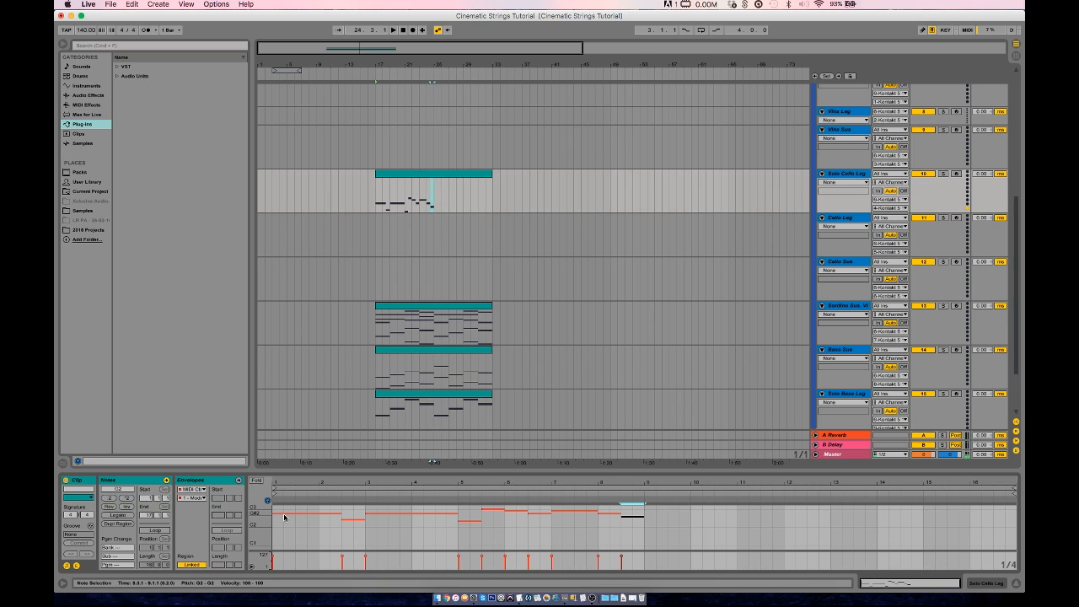
# Duplicate the G2 note at 9.1.1, raise the copy to A2 and lengthen it to fill bar 9.
pyautogui.press('super+d')
pyautogui.press('Up')
pyautogui.press('Up')
pyautogui.hotkey('shift', 'Right')
pyautogui.hotkey('shift', 'Right')
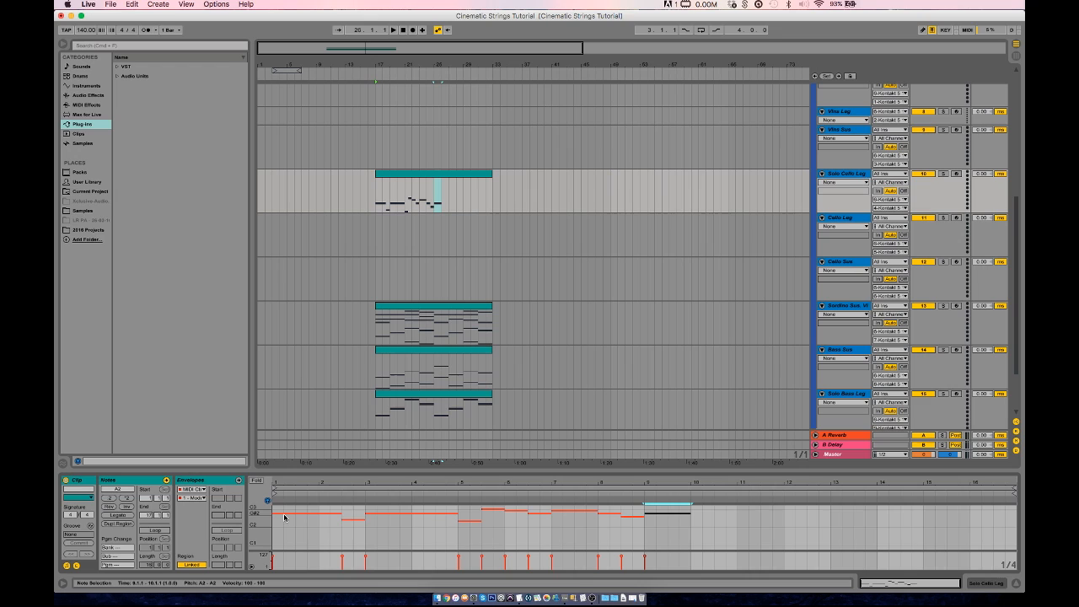
# Add a lower two-beat note at 10.1.1 and a two-beat A2 at 10.3.1 to the cello melody.
pyautogui.press('super+d')
pyautogui.press('Down')
pyautogui.press('Down')
pyautogui.press('Down')
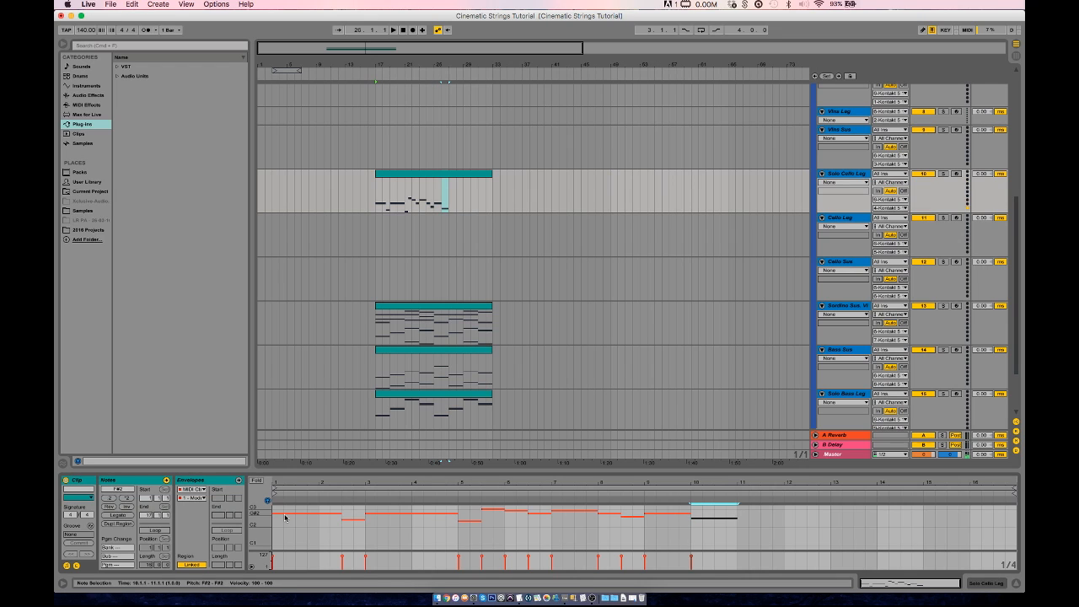
pyautogui.hotkey('shift', 'Left')
pyautogui.hotkey('shift', 'Left')
pyautogui.press('super+d')
pyautogui.press('Up')
pyautogui.press('Up')
pyautogui.press('Up')
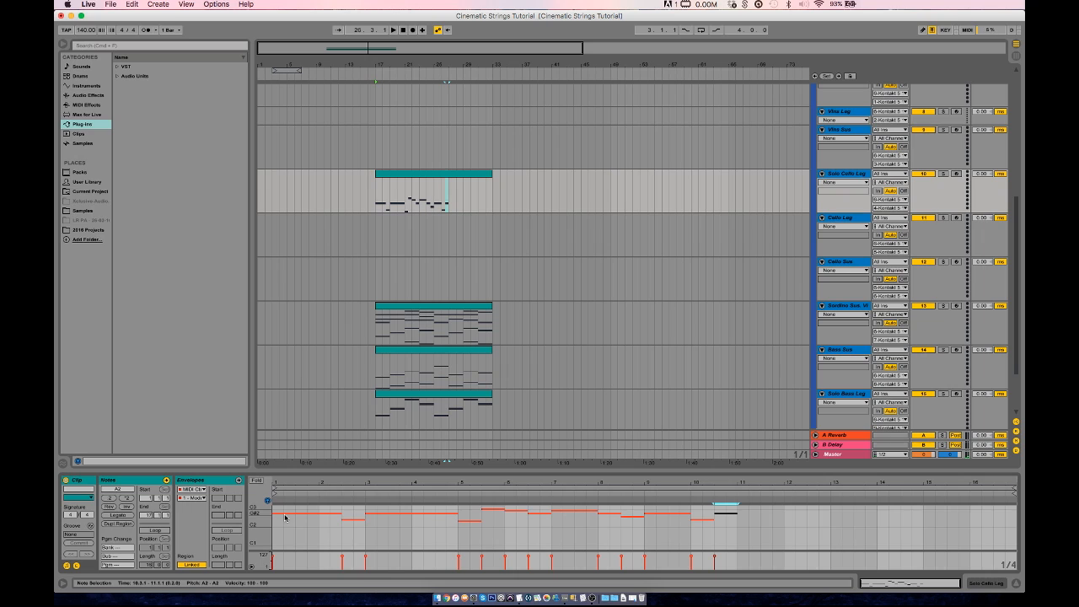
# Duplicate the A2 note at 11.1.1 and lengthen the copy to fill bars 11 and 12.
pyautogui.press('super+d')
pyautogui.hotkey('shift', 'Right')
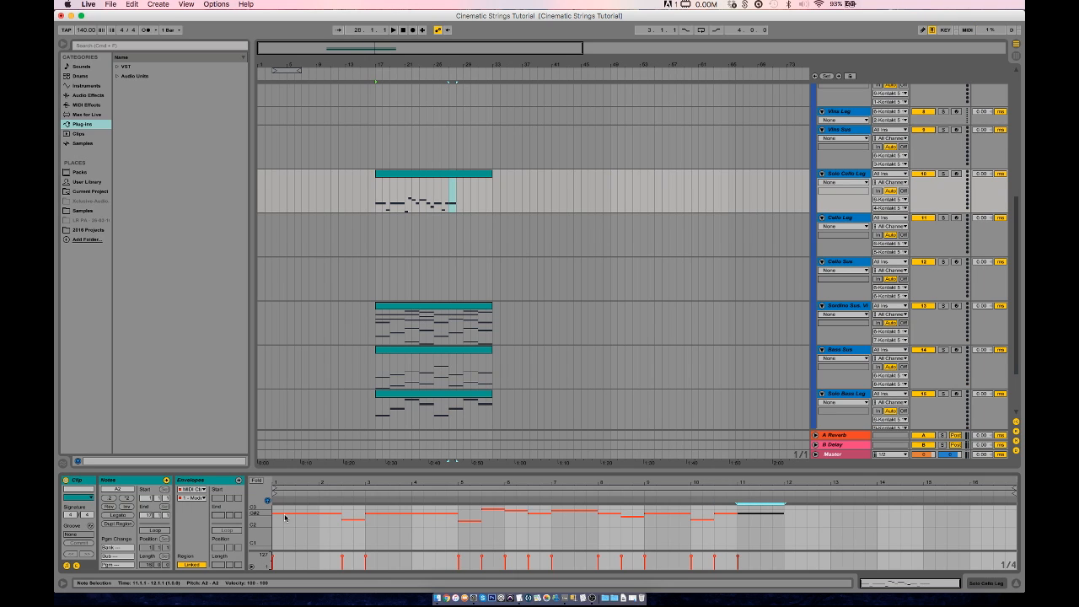
pyautogui.hotkey('shift', 'Right')
pyautogui.hotkey('shift', 'Right')
# Duplicate the long A2 note to 13.1.1 in the cello melody, lower the copy to E2 and shorten it to two beats.
pyautogui.press('super+d')
pyautogui.press('Down')
pyautogui.press('Down')
pyautogui.press('Down')
pyautogui.press('Down')
pyautogui.press('Down')
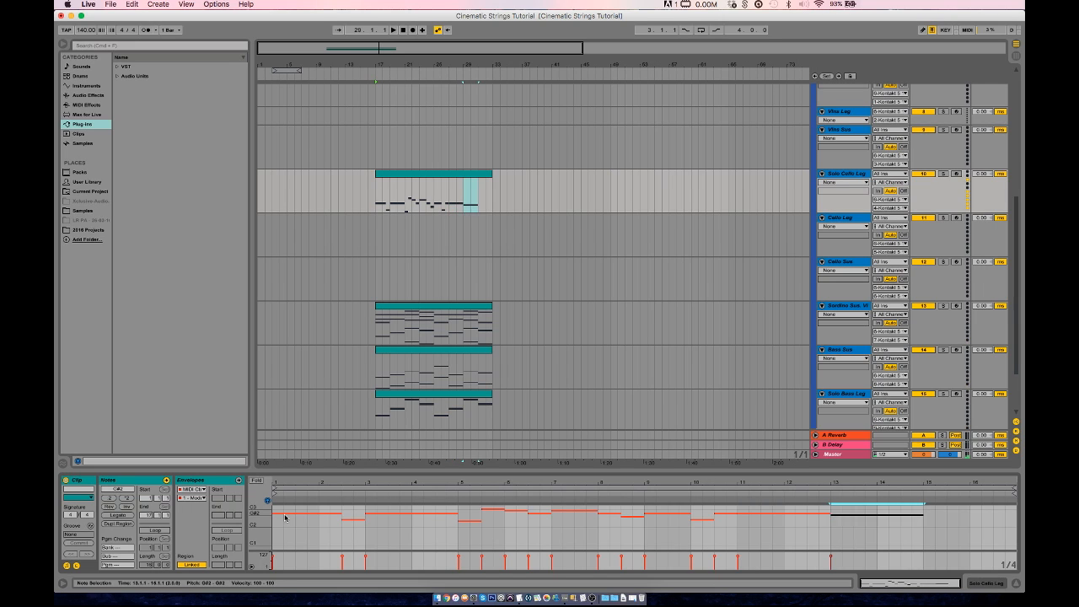
pyautogui.hotkey('shift', 'Left')
pyautogui.hotkey('shift', 'Left')
pyautogui.hotkey('shift', 'Left')
pyautogui.hotkey('shift', 'Left')
pyautogui.hotkey('shift', 'Left')
pyautogui.hotkey('shift', 'Left')
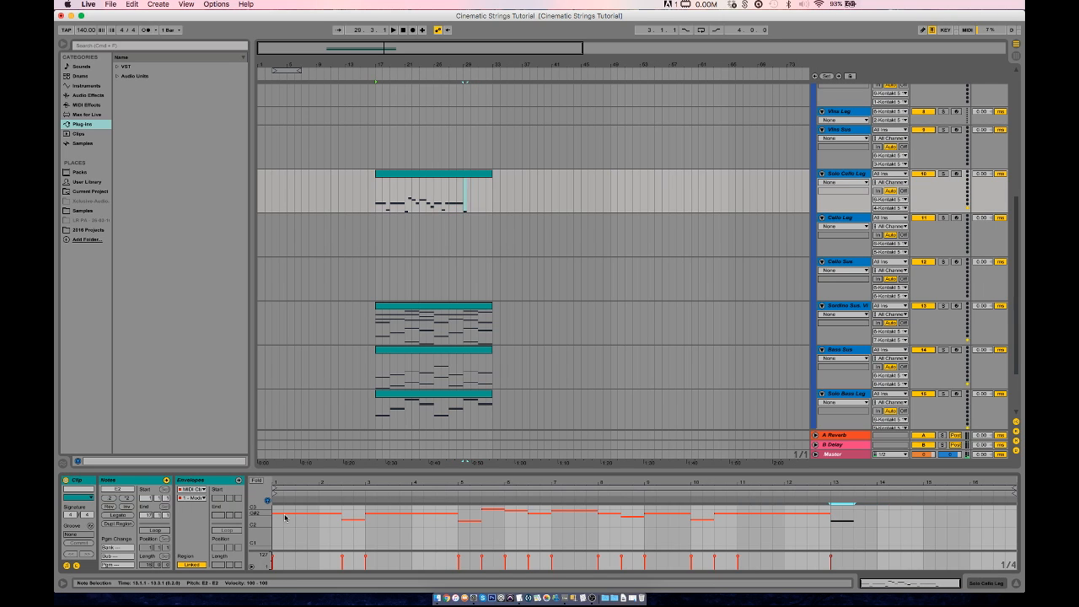
# Duplicate the E2 note to 13.3.1 and raise the copy to C3.
pyautogui.press('super+d')
pyautogui.press('Up')
pyautogui.press('Up')
pyautogui.press('Up')
pyautogui.press('Up')
pyautogui.press('Up')
pyautogui.press('Up')
pyautogui.press('Up')
pyautogui.press('Up')
# Add two descending two-beat notes at 14.1.1 and 14.3.1, ending on A2.
pyautogui.press('super+d')
pyautogui.press('super+d')
pyautogui.press('Down')
pyautogui.press('Down')
pyautogui.press('Down')
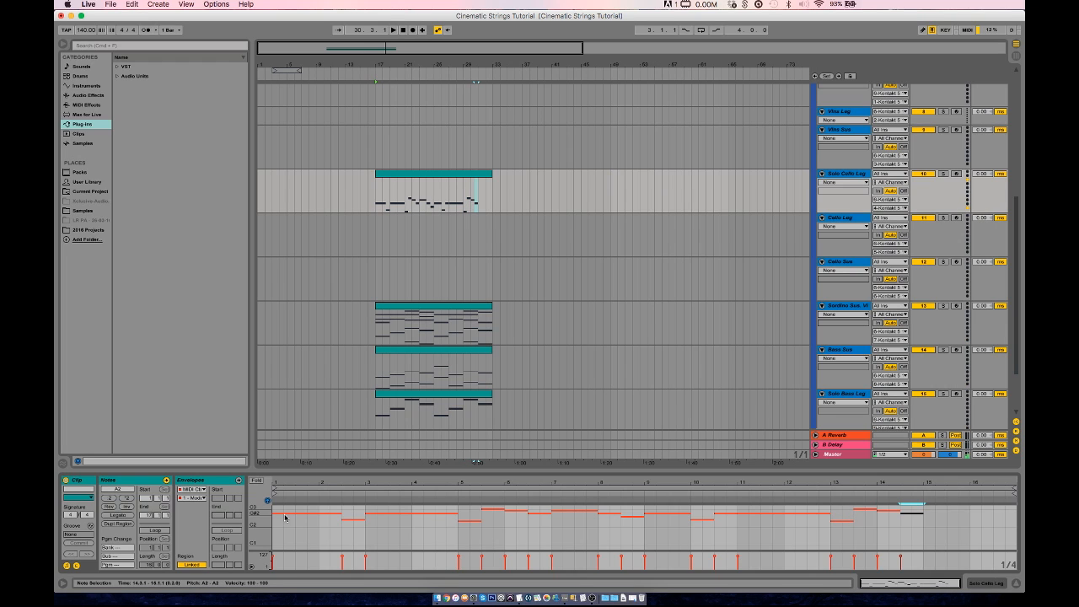
# Add a two-beat G2 at 15.1.1 and a two-beat B2 at 15.3.1 to the cello melody.
pyautogui.press('super+d')
pyautogui.press('Down')
pyautogui.press('Down')
pyautogui.press('super+d')
pyautogui.press('Up')
pyautogui.press('Up')
pyautogui.press('Up')
pyautogui.press('Up')
# Fill bar 16 with a two-beat A2 and a two-beat G2, and lower the note at 15.1.1 to E2.
pyautogui.press('super+d')
pyautogui.press('Down')
pyautogui.press('Down')
pyautogui.press('super+d')
pyautogui.press('Down')
pyautogui.press('Down')
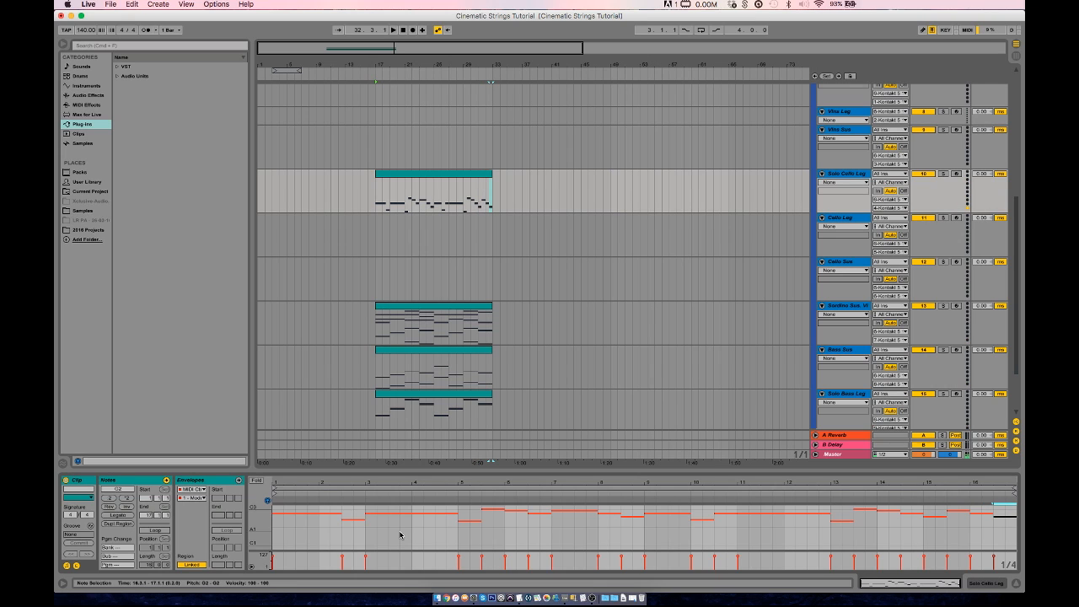
pyautogui.moveTo(934, 517); pyautogui.dragTo(935, 527)
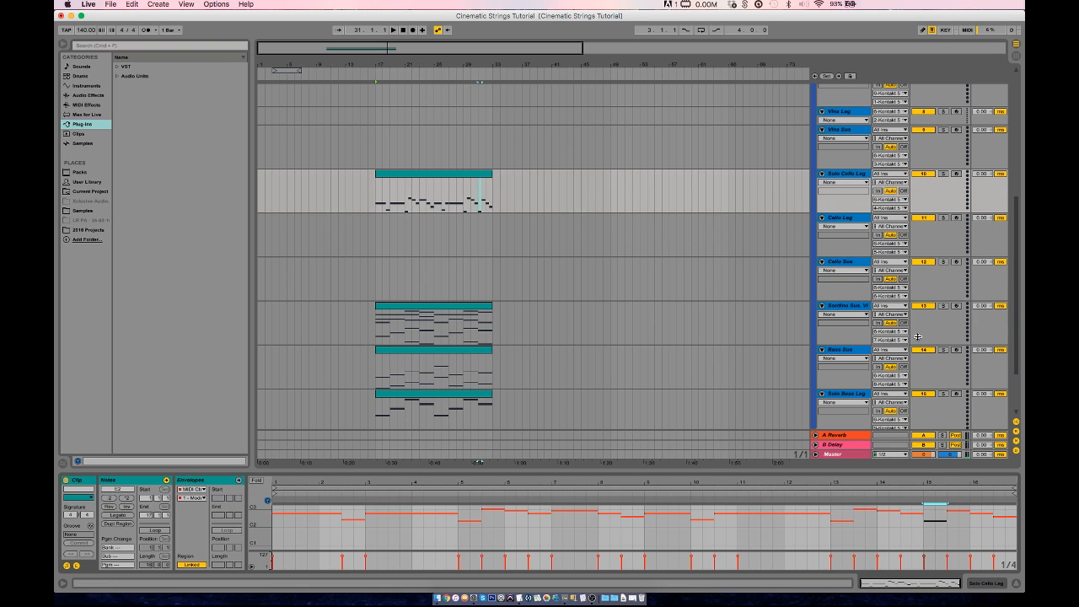
# Listen to the Solo Cello Leg track soloed from bar 17, show its clip envelopes, and play the full arrangement from bar 17.
pyautogui.click(944, 174)
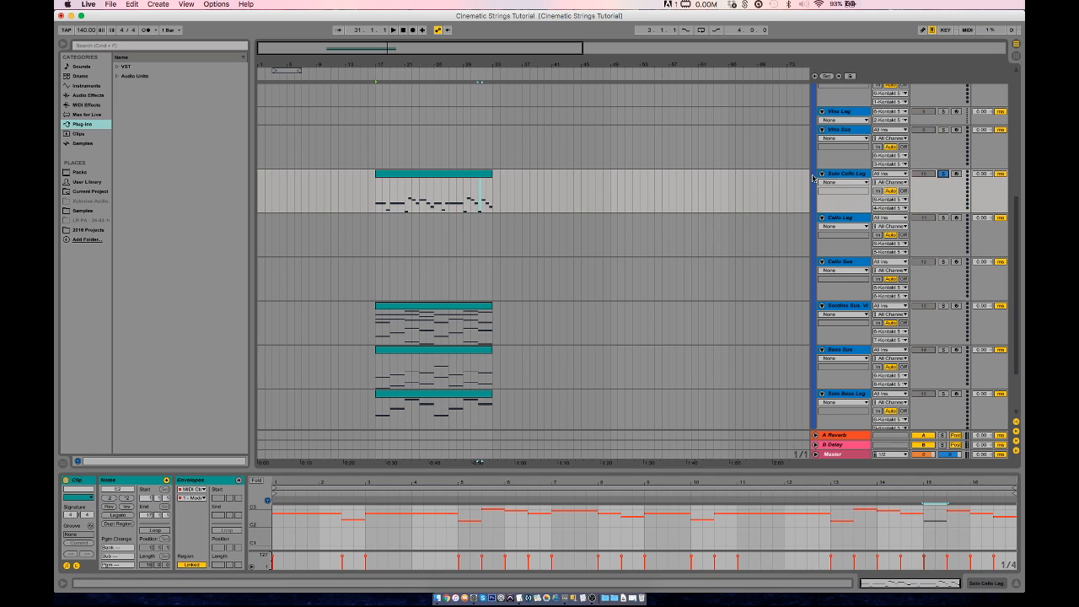
pyautogui.click(376, 197)
pyautogui.press('space')
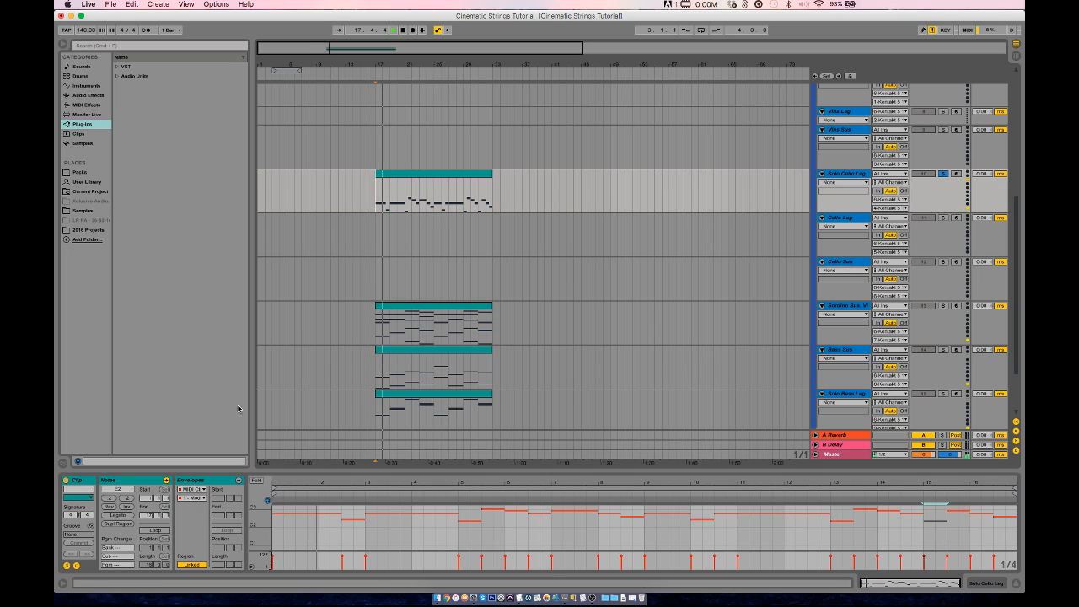
pyautogui.click(223, 483)
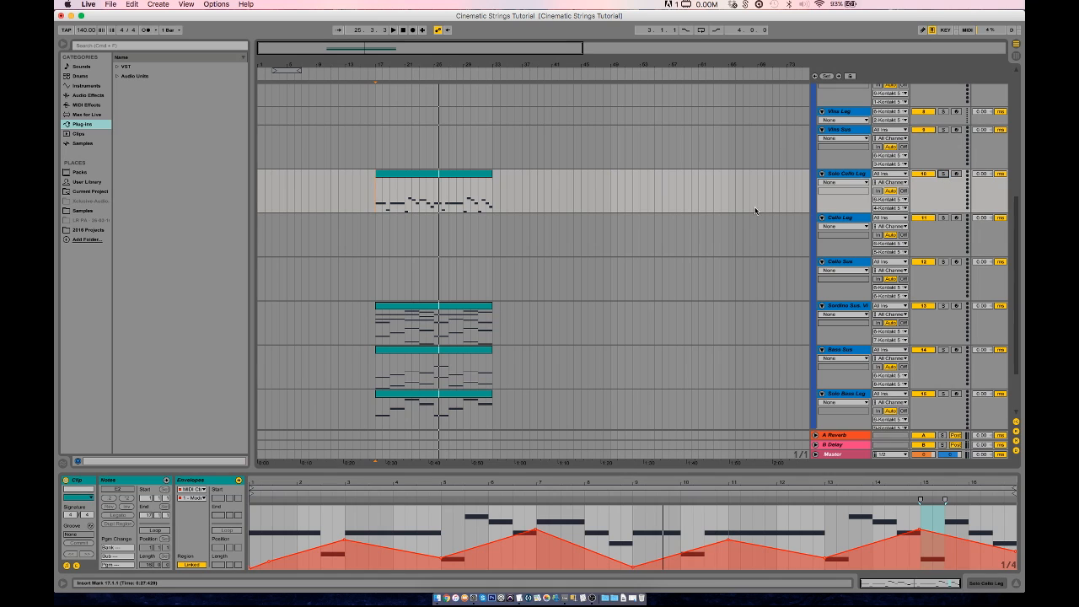
pyautogui.click(374, 241)
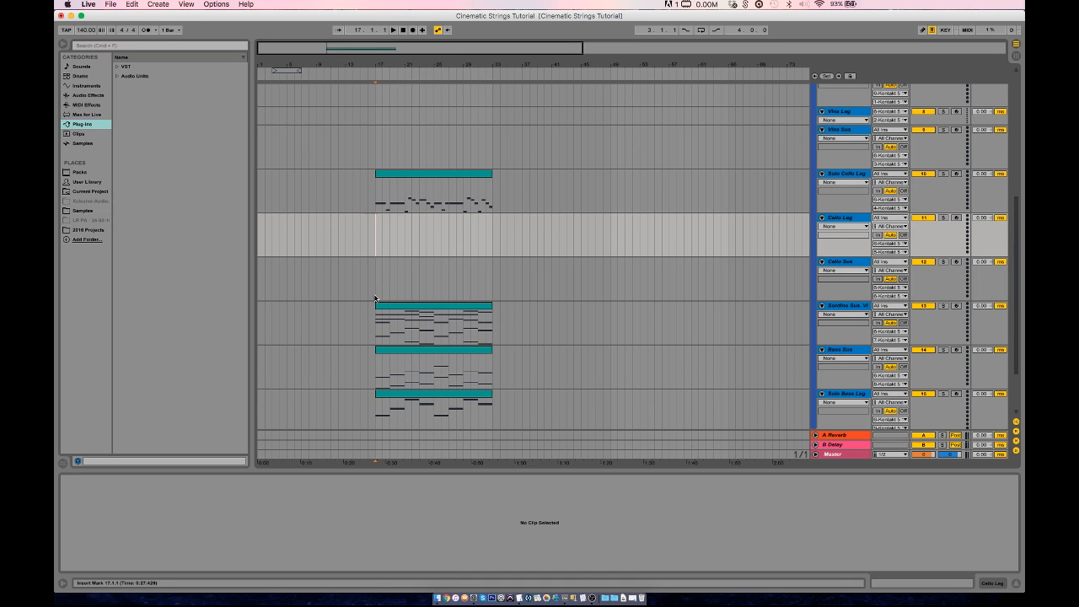
pyautogui.press('space')
# Lower the note at 15.1.1 in the Solo Cello Leg clip to D2 and play back that passage.
pyautogui.click(477, 179)
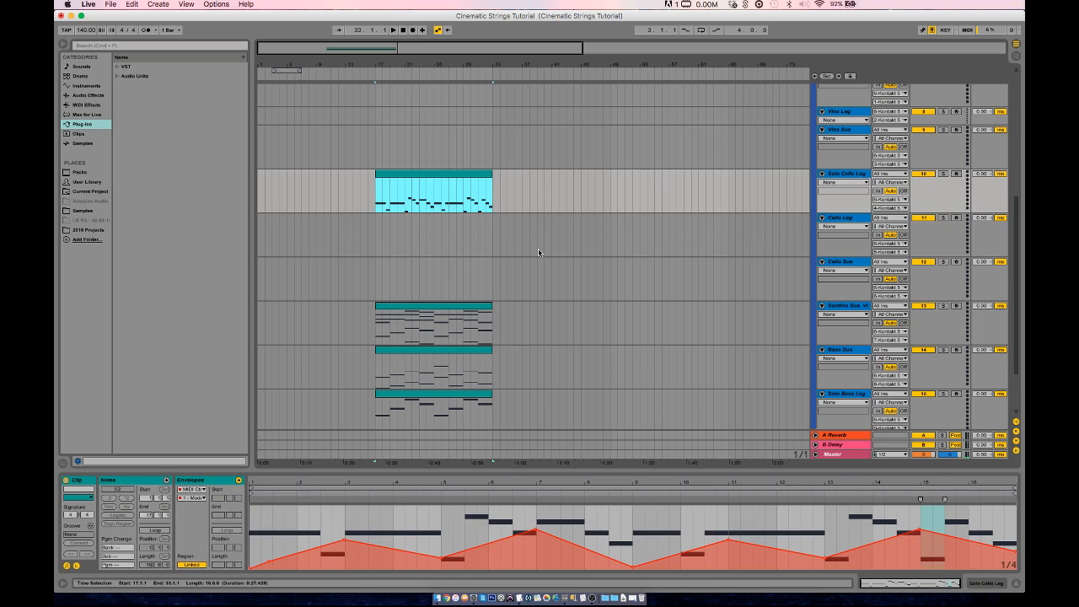
pyautogui.click(76, 567)
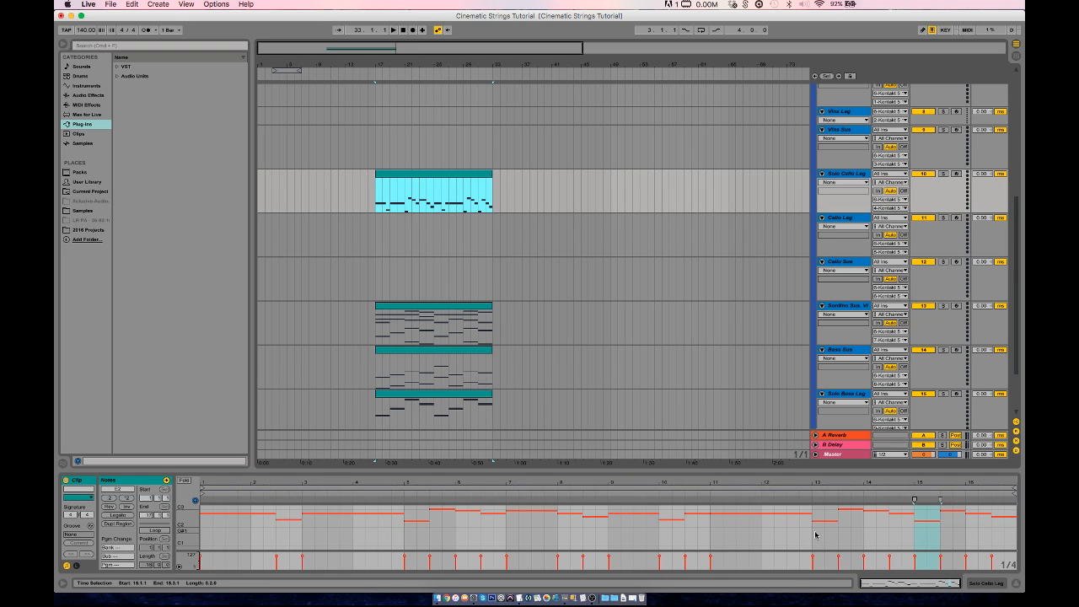
pyautogui.click(930, 520)
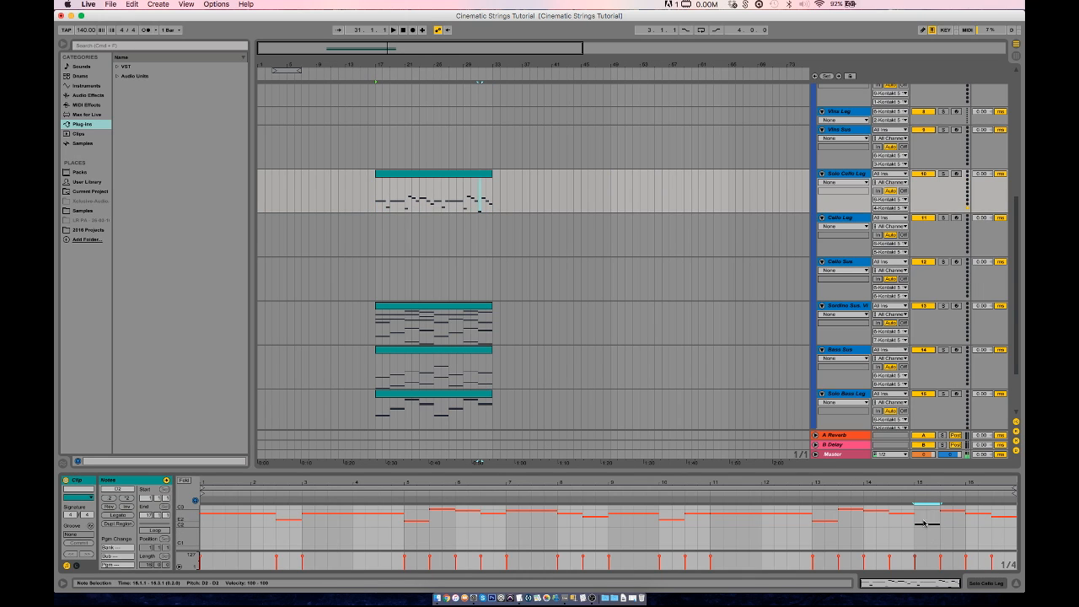
pyautogui.press('space')
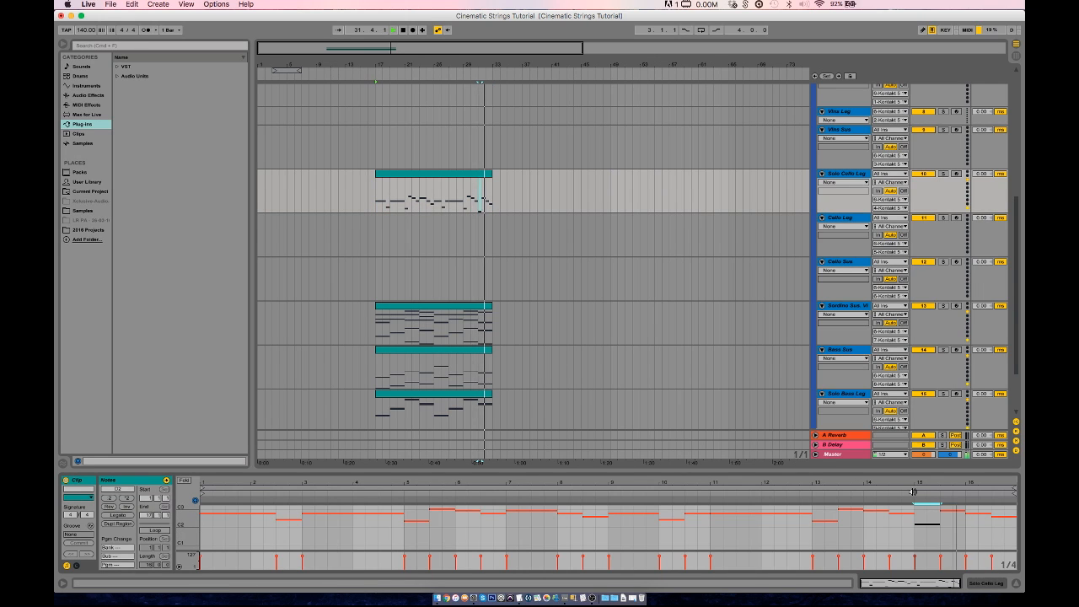
# Copy the Solo Cello Leg clip onto the Cello Leg track at 17.1.1.
pyautogui.click(422, 230)
pyautogui.click(437, 187)
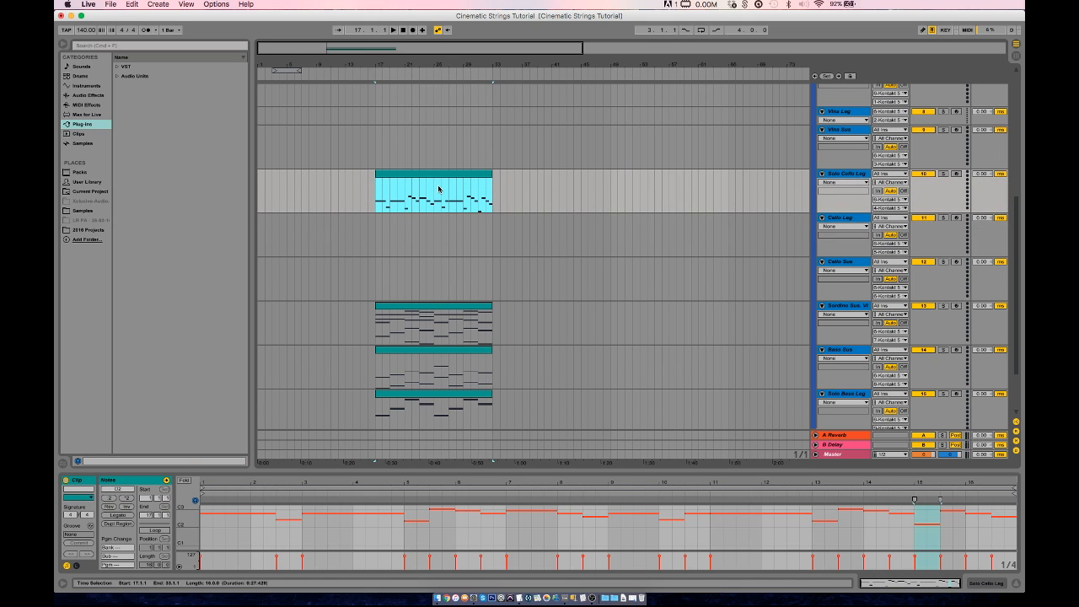
pyautogui.click(391, 229)
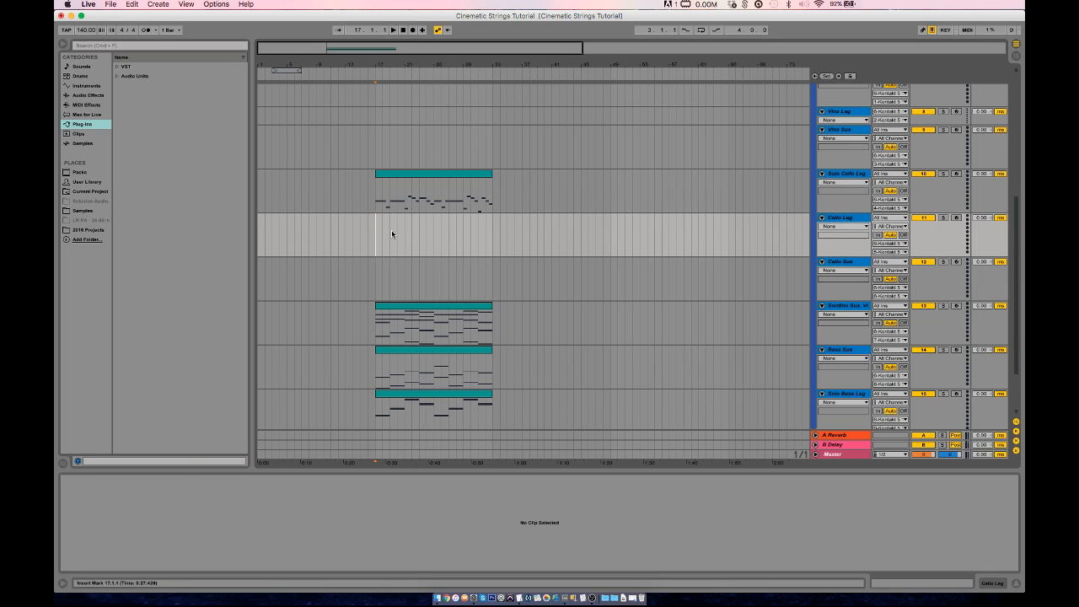
pyautogui.press('super+v')
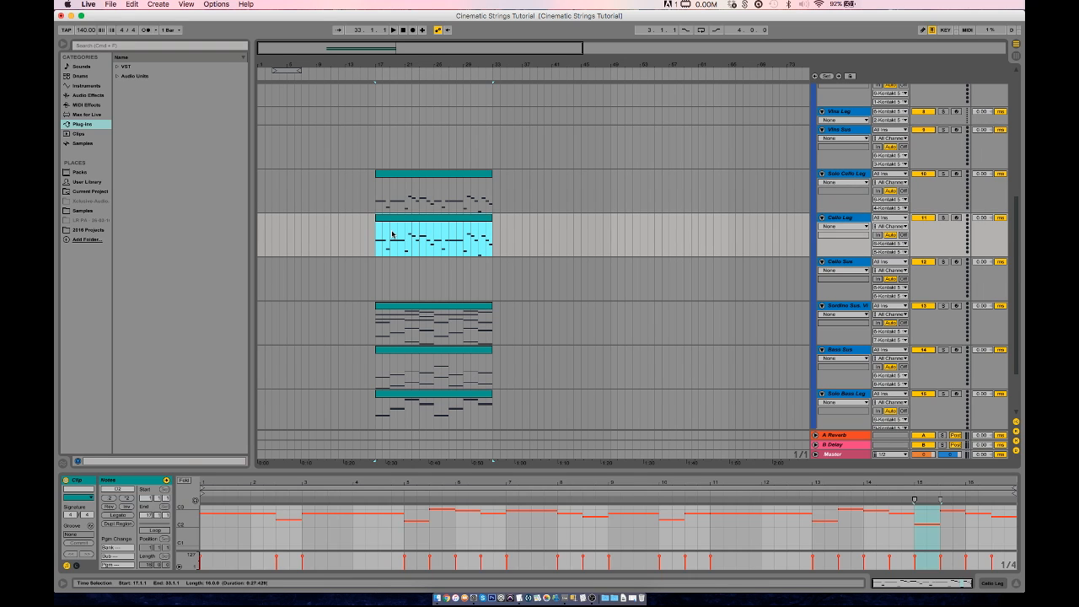
# Audition the Cello Leg track soloed, raise its clip's entire modulation envelope slightly, and clear the solo.
pyautogui.click(943, 218)
pyautogui.press('space')
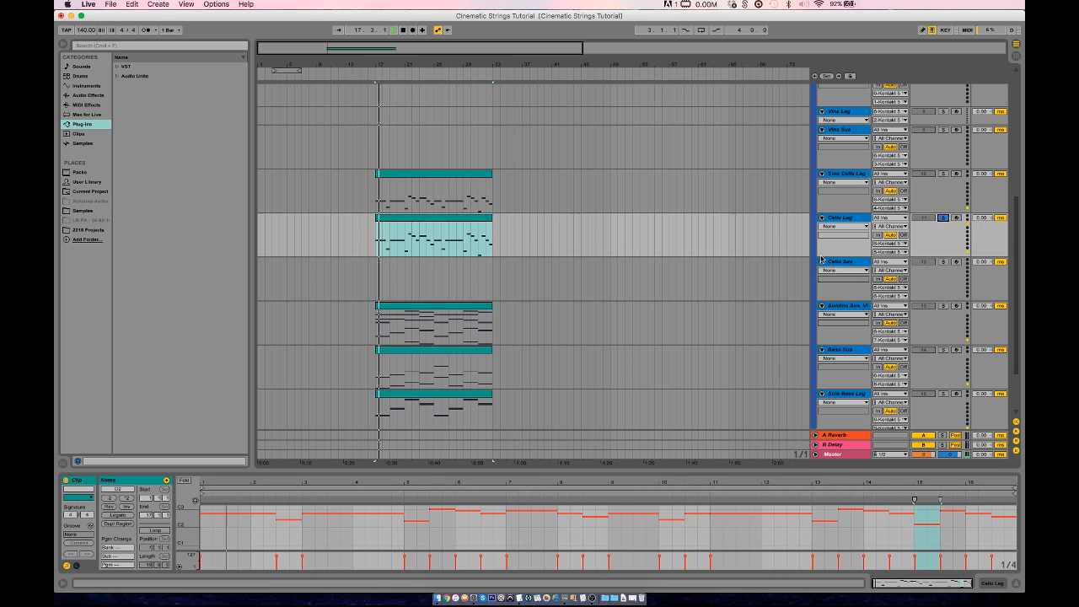
pyautogui.click(75, 568)
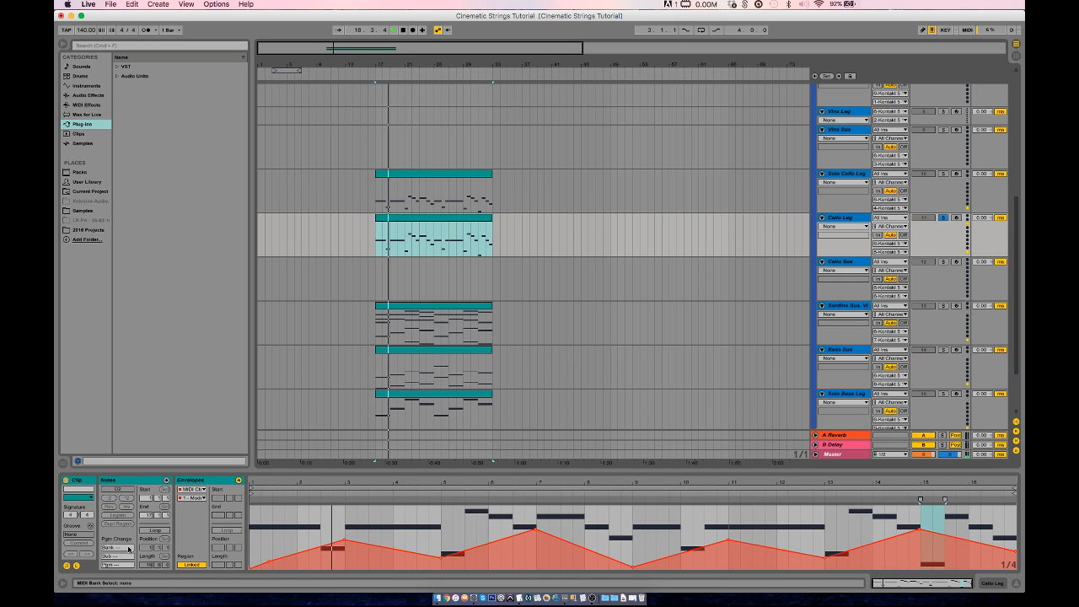
pyautogui.click(360, 530)
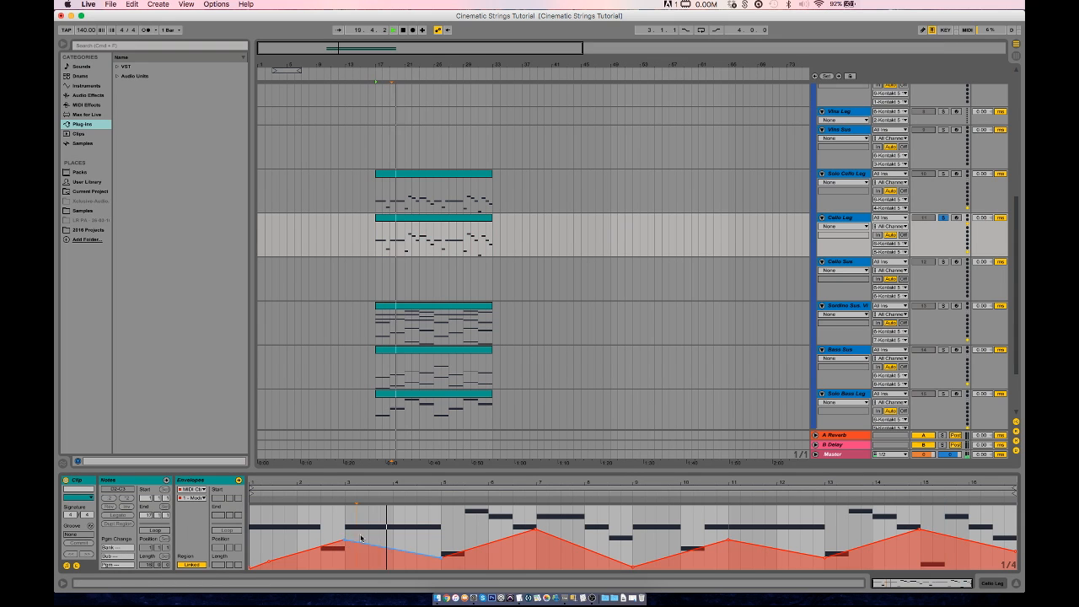
pyautogui.press('super+a')
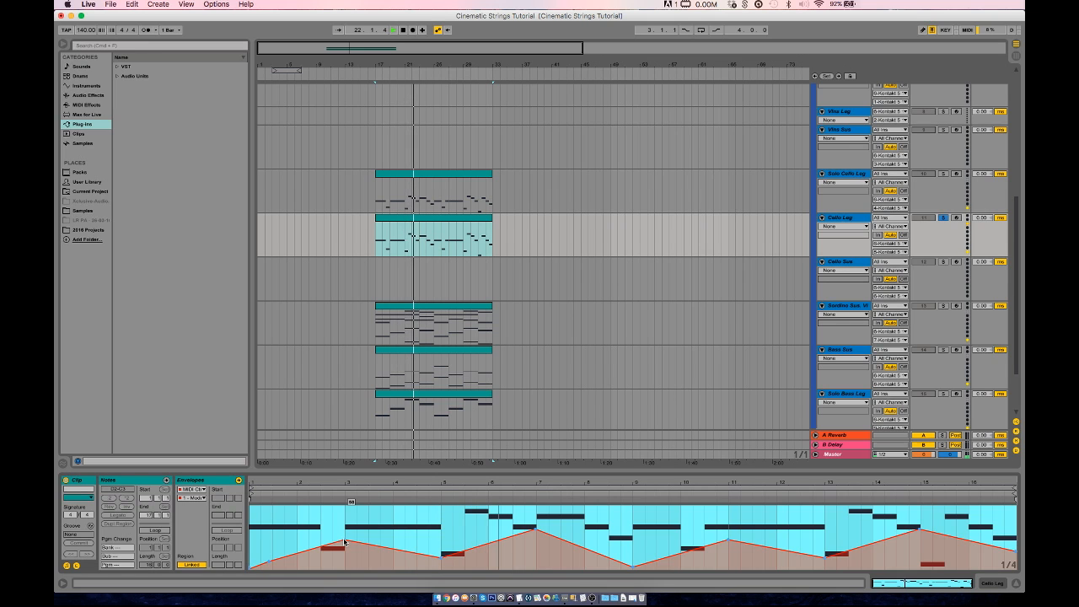
pyautogui.moveTo(344, 537); pyautogui.dragTo(343, 531)
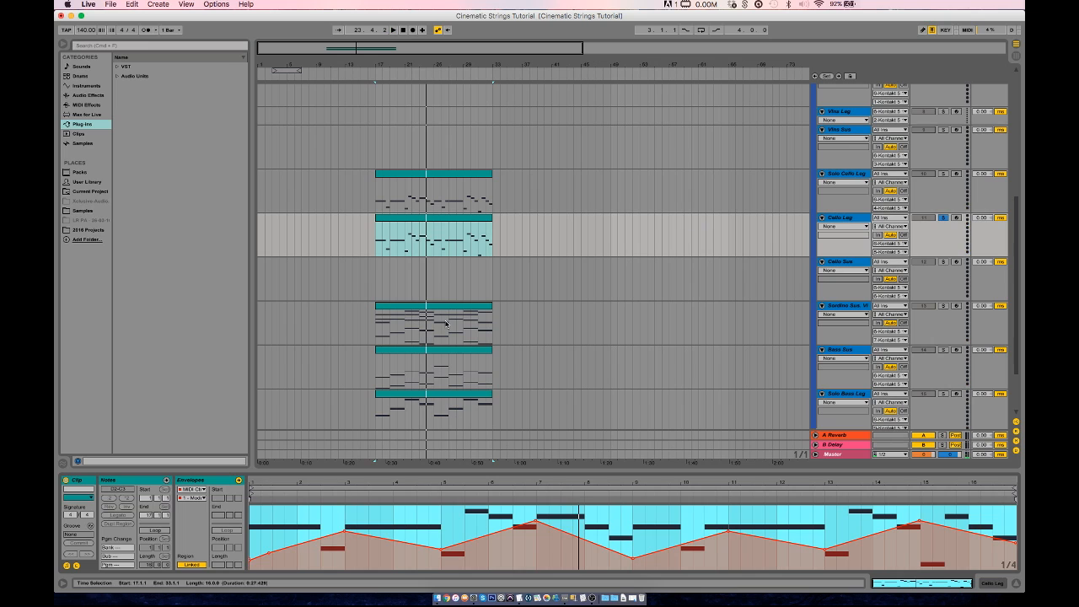
pyautogui.click(458, 279)
pyautogui.click(944, 218)
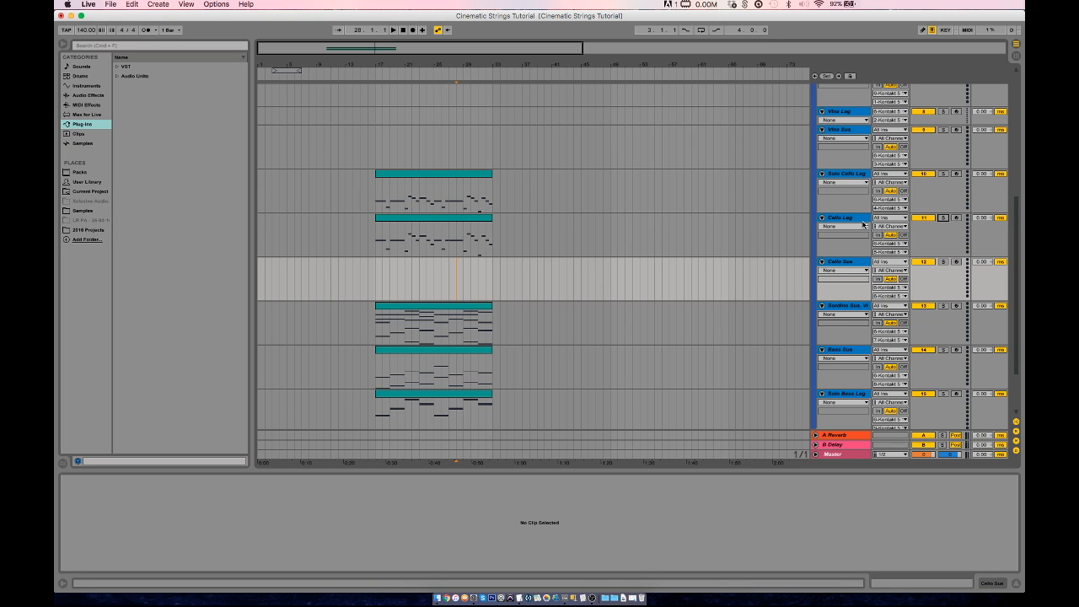
# Copy the Sordino Sus. chord clip onto the Cello Sus track at 17.1.1.
pyautogui.click(451, 251)
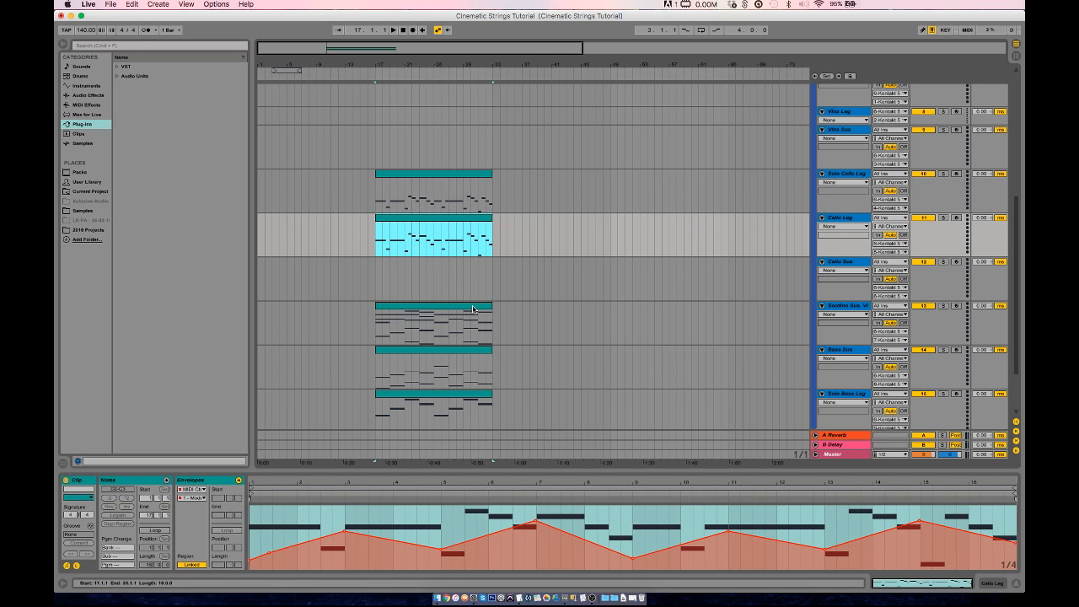
pyautogui.click(861, 266)
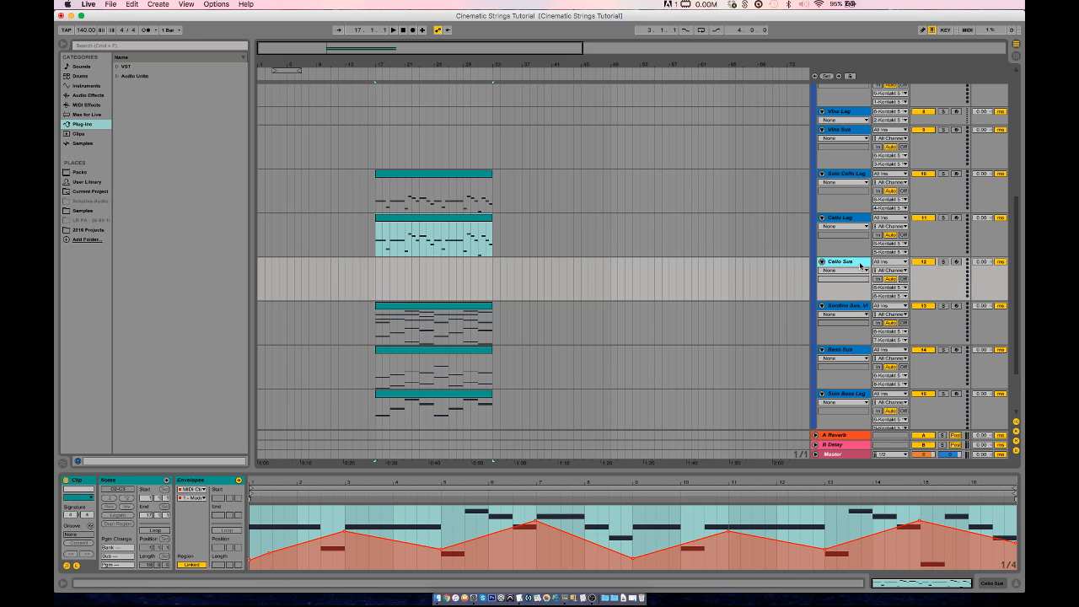
pyautogui.click(456, 306)
pyautogui.press('super+c')
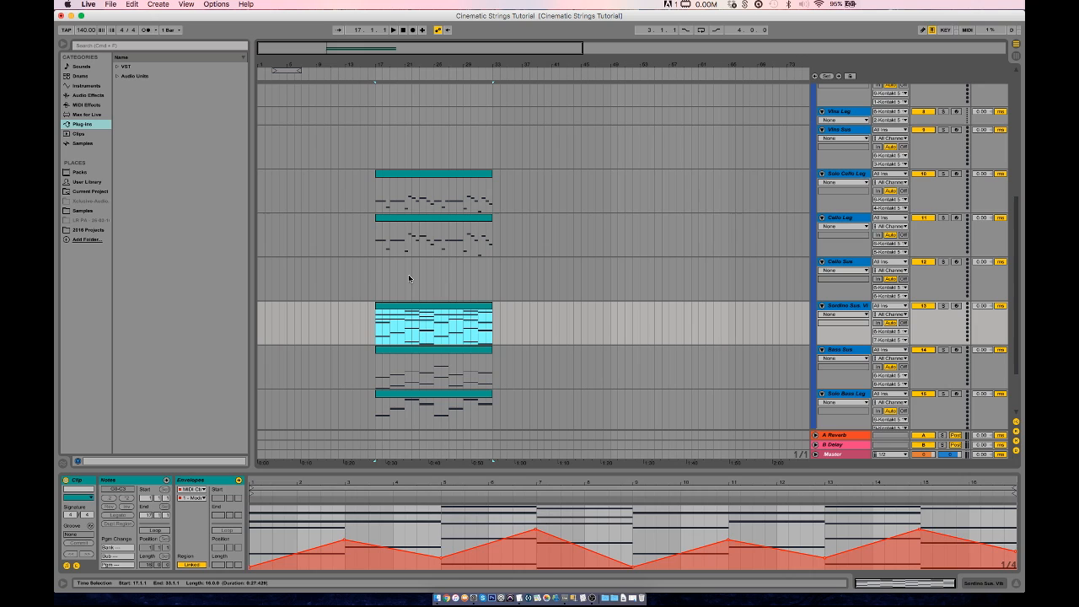
pyautogui.click(375, 273)
pyautogui.press('super+v')
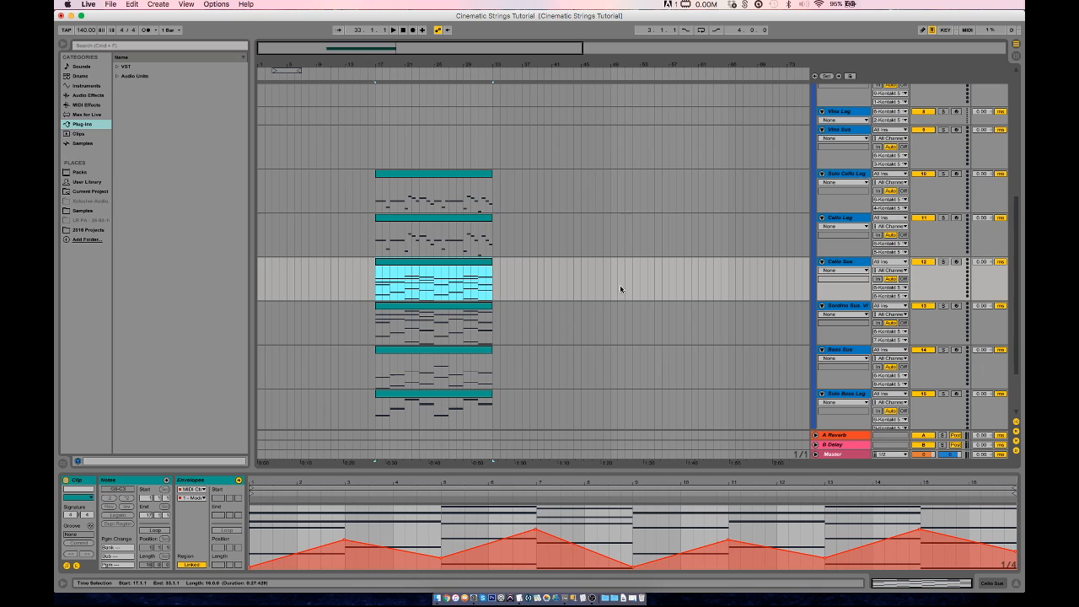
# Solo the Cello Sus track, listen to it from bar 17, and clear the soloing.
pyautogui.click(943, 262)
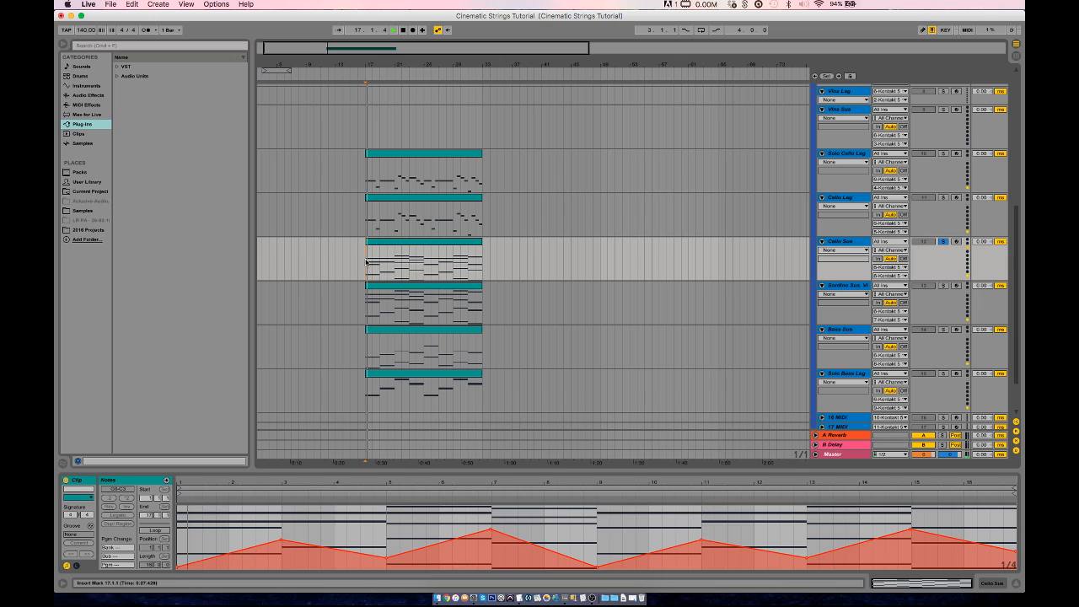
pyautogui.click(942, 285)
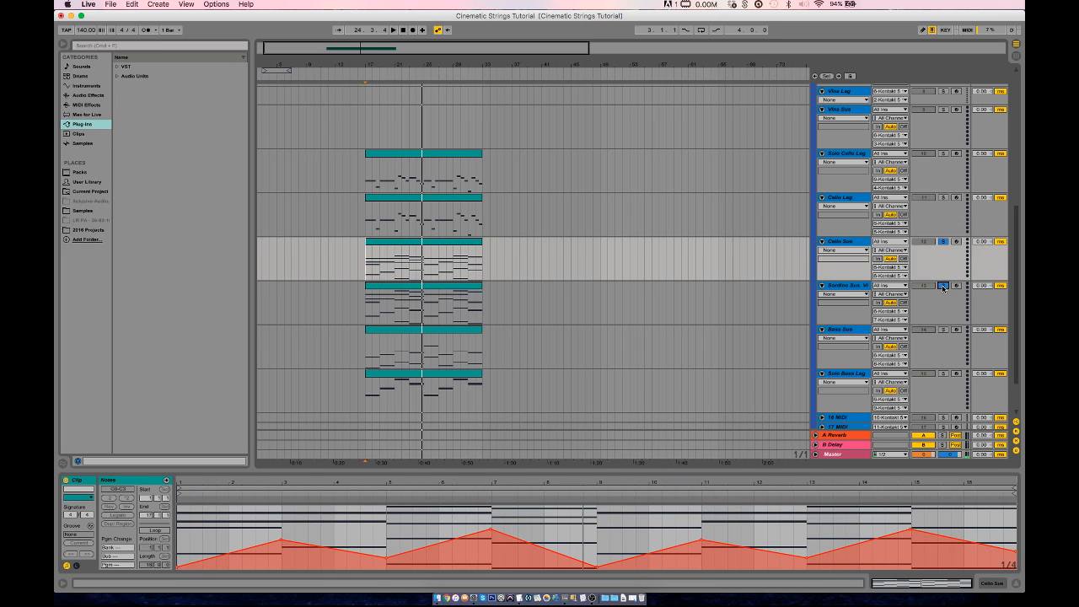
pyautogui.click(943, 287)
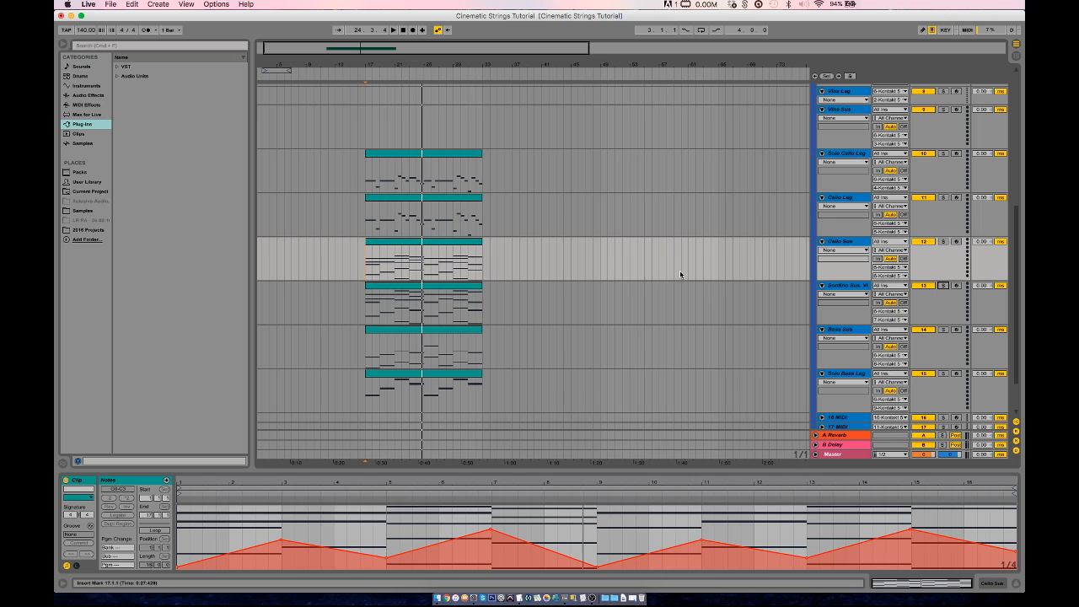
# Play the full arrangement from 21.1.1 to hear the layered cello parts together.
pyautogui.scroll(3, 547, 270)
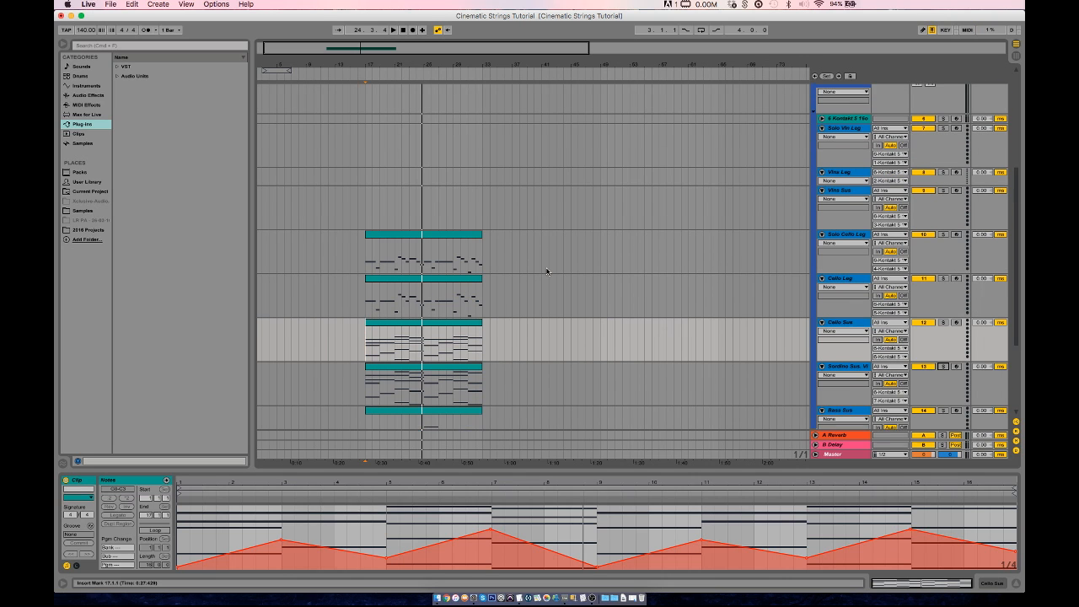
pyautogui.scroll(-4, 546, 270)
pyautogui.scroll(-1, 539, 262)
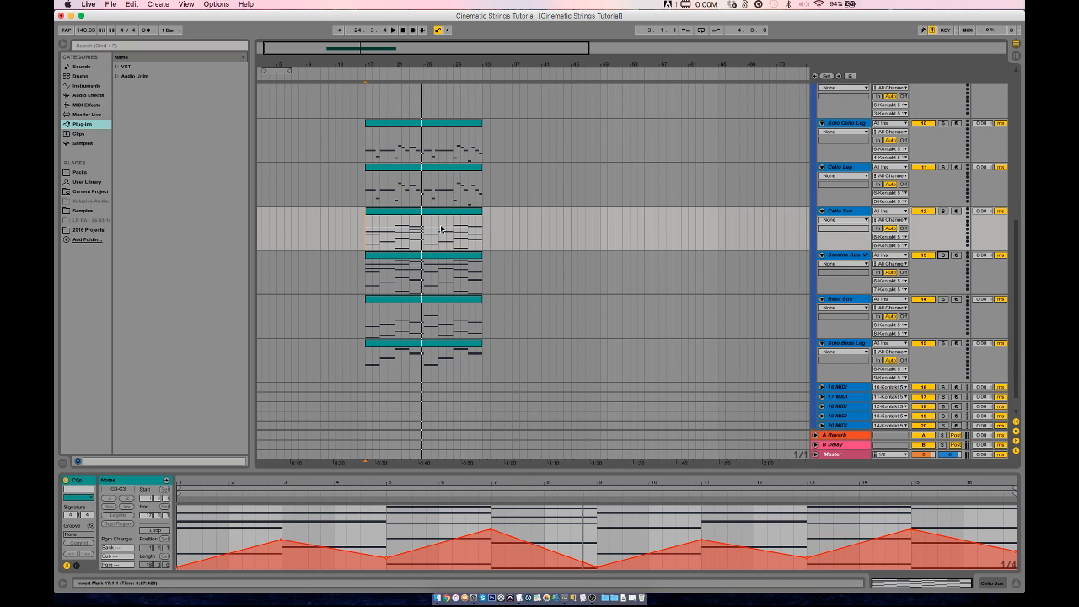
pyautogui.click(395, 196)
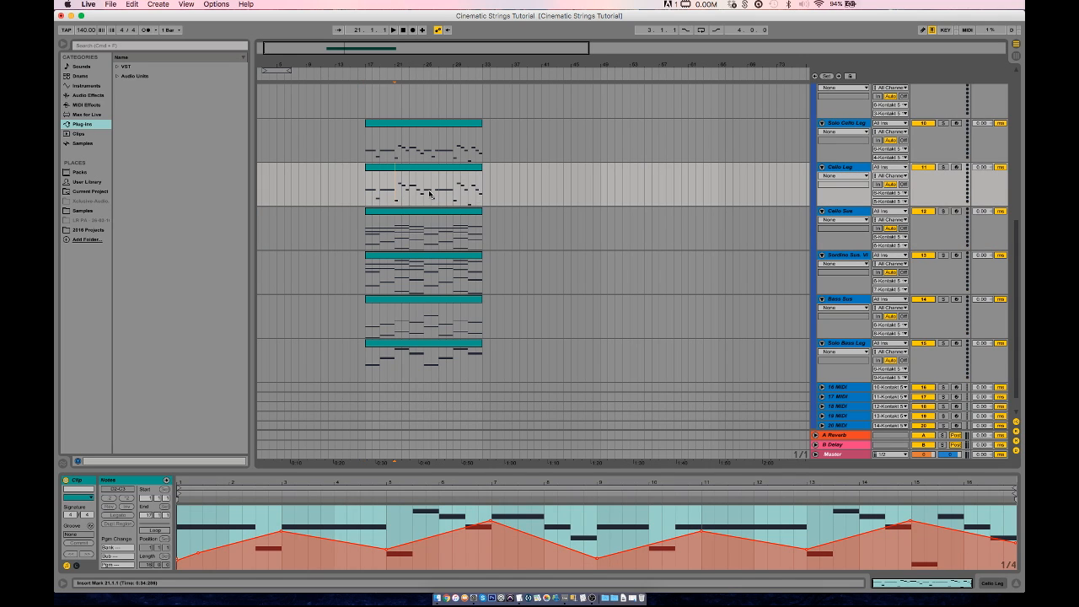
pyautogui.press('space')
# Copy the Solo Cello Leg melody clip onto the Solo Vln Leg track at 17.1.1.
pyautogui.scroll(5, 477, 199)
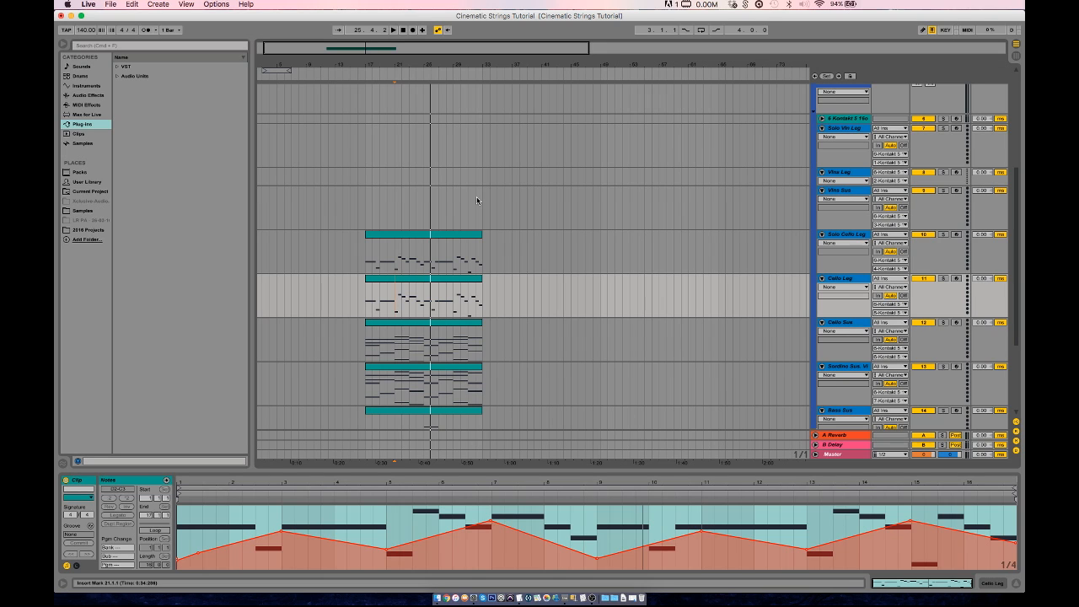
pyautogui.scroll(2, 477, 200)
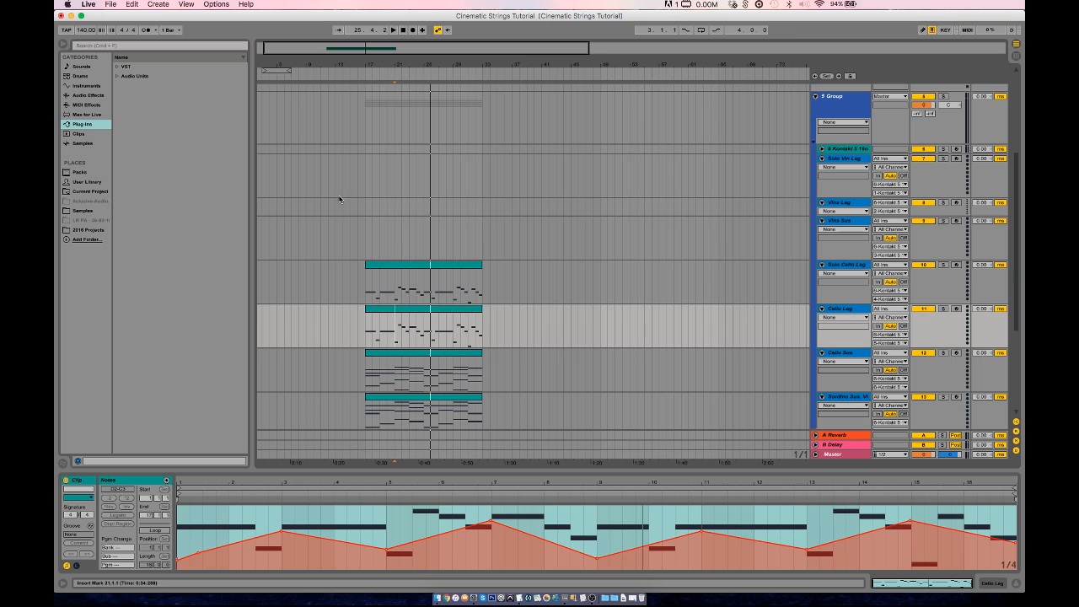
pyautogui.click(421, 264)
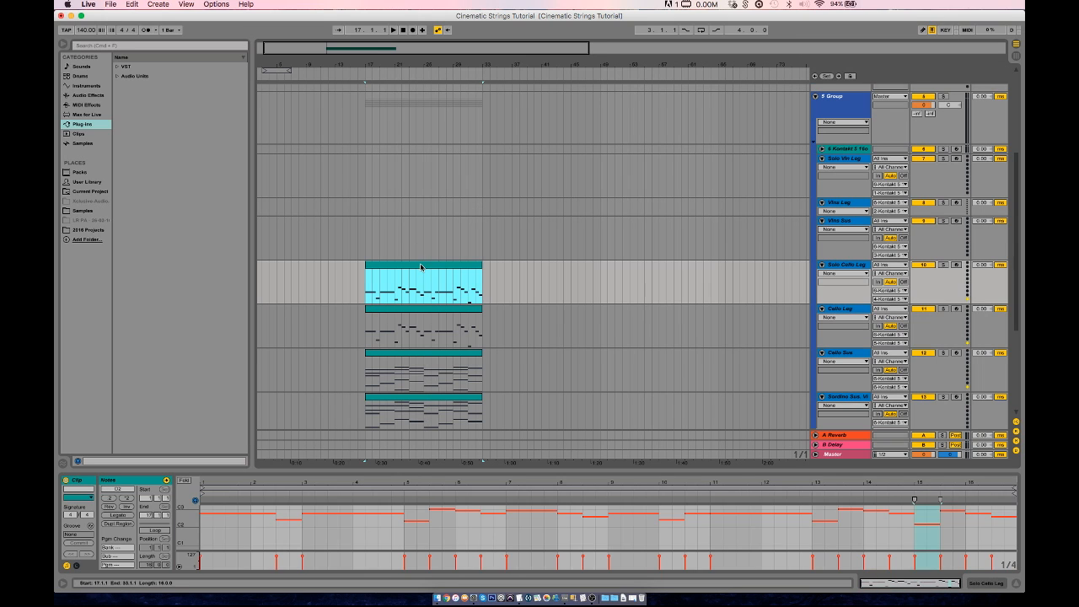
pyautogui.click(365, 171)
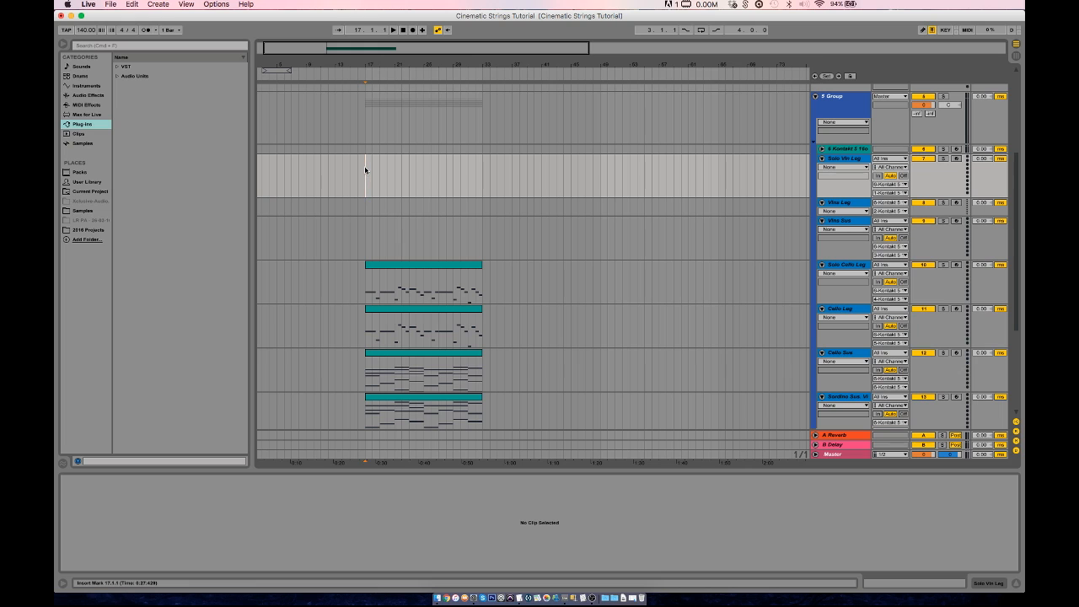
pyautogui.press('super+v')
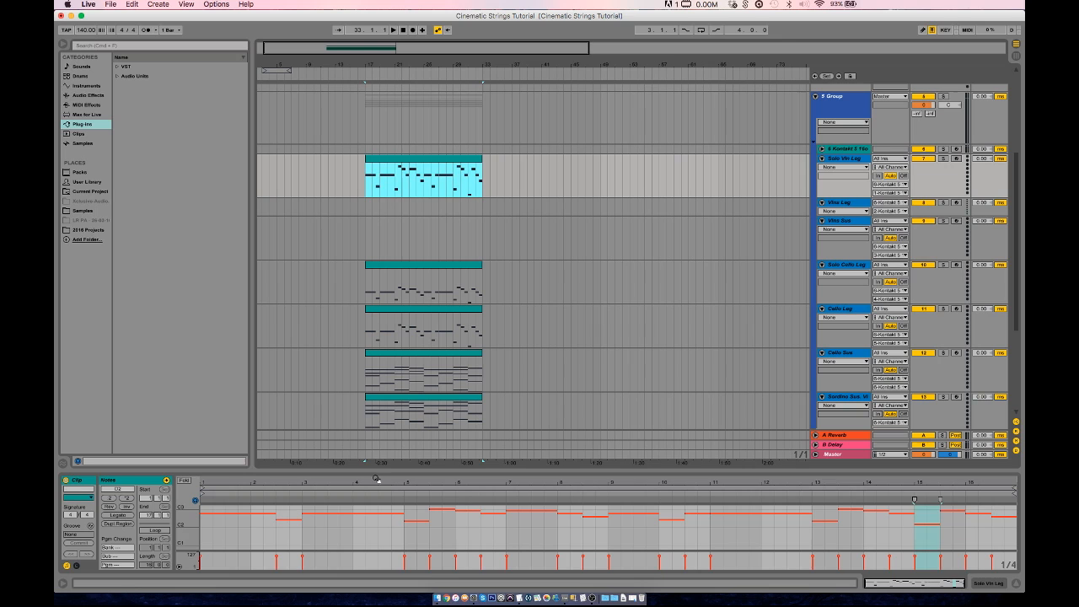
# Delete all notes from the Solo Vln Leg clip and extend its start one bar earlier to 16.1.1.
pyautogui.click(363, 544)
pyautogui.press('super+a')
pyautogui.press('Delete')
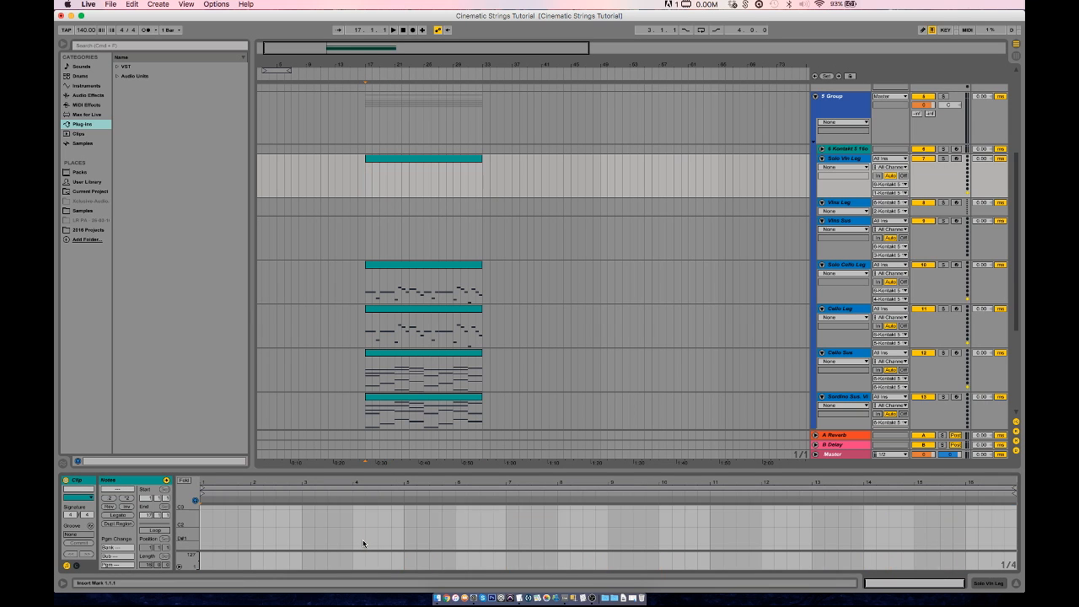
pyautogui.click(367, 160)
pyautogui.moveTo(366, 159); pyautogui.dragTo(357, 160)
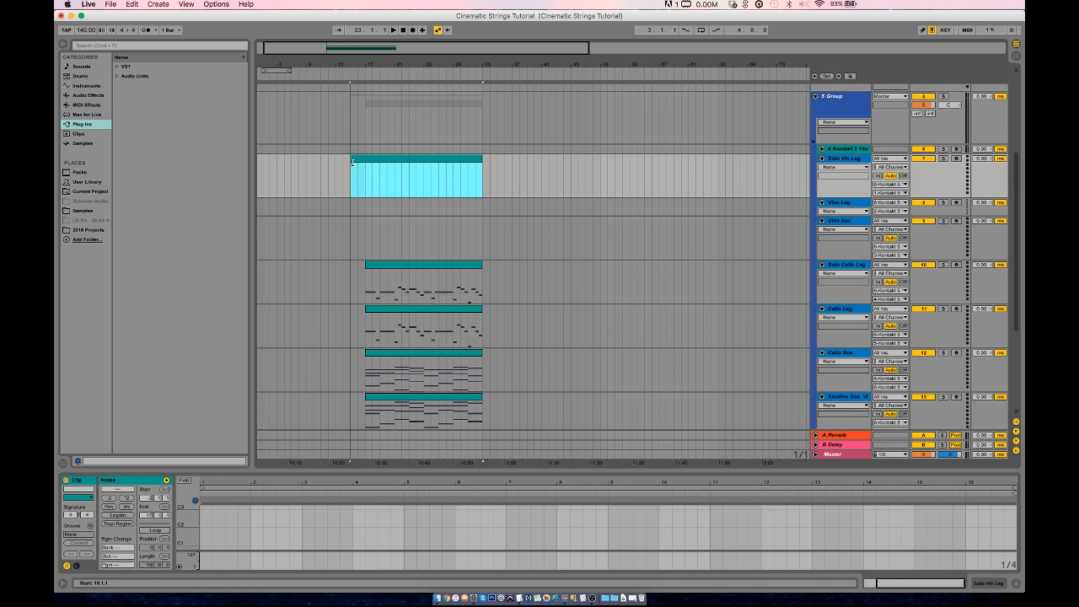
# Add a note at 3.1.1 in the Solo Vln Leg clip and raise it to D3.
pyautogui.doubleClick(307, 528)
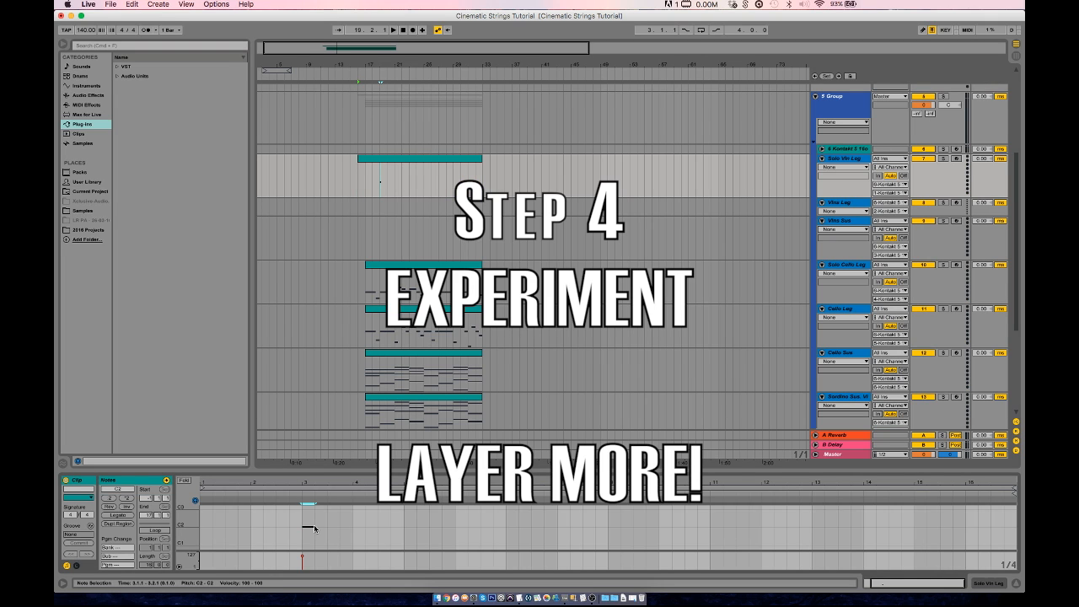
pyautogui.press('Up')
pyautogui.press('Up')
pyautogui.press('Up')
pyautogui.press('Up')
pyautogui.press('Up')
pyautogui.press('Up')
pyautogui.press('Up')
pyautogui.press('Up')
pyautogui.press('Up')
pyautogui.press('Up')
pyautogui.press('Up')
pyautogui.press('Up')
pyautogui.press('Up')
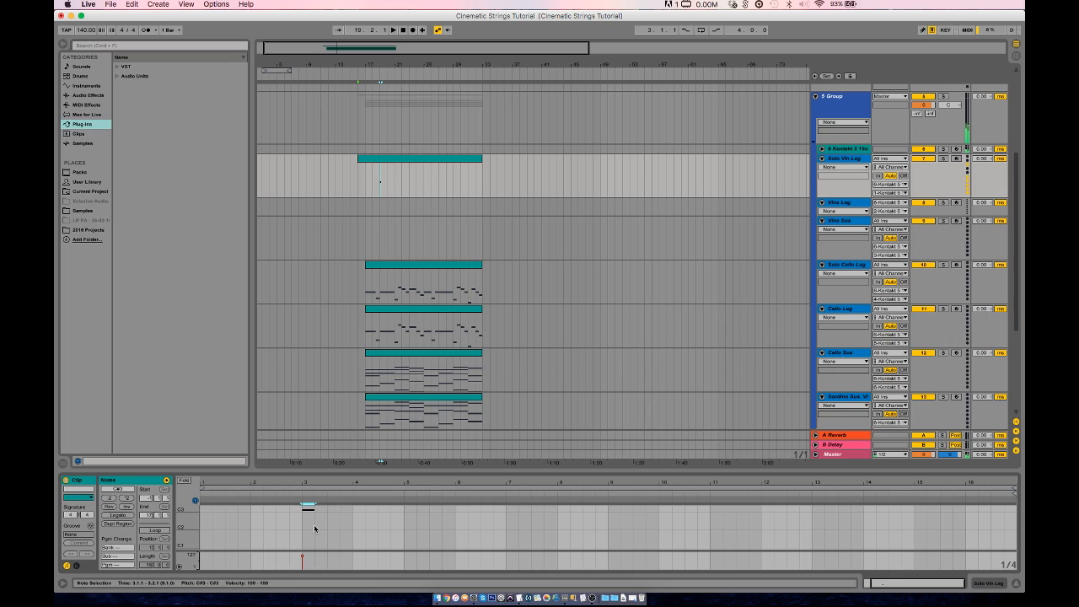
pyautogui.press('Up')
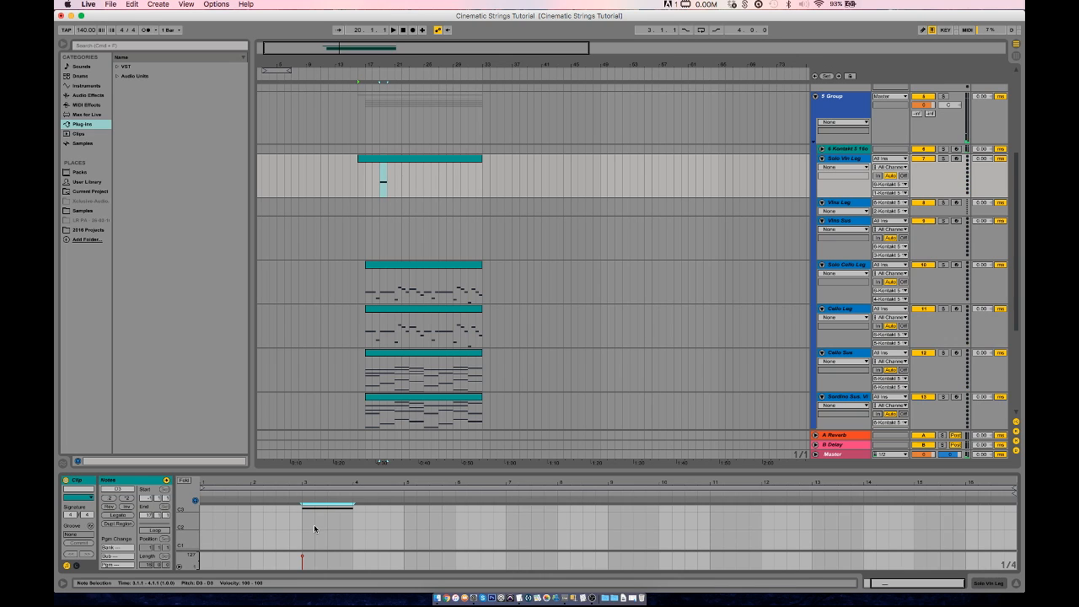
# Move the D3 note to 4.1.1 and make it one bar long.
pyautogui.hotkey('shift', 'Right')
pyautogui.hotkey('shift', 'Right')
pyautogui.hotkey('shift', 'Right')
pyautogui.hotkey('shift', 'Right')
pyautogui.press('Right')
pyautogui.press('Right')
pyautogui.press('Right')
pyautogui.press('Right')
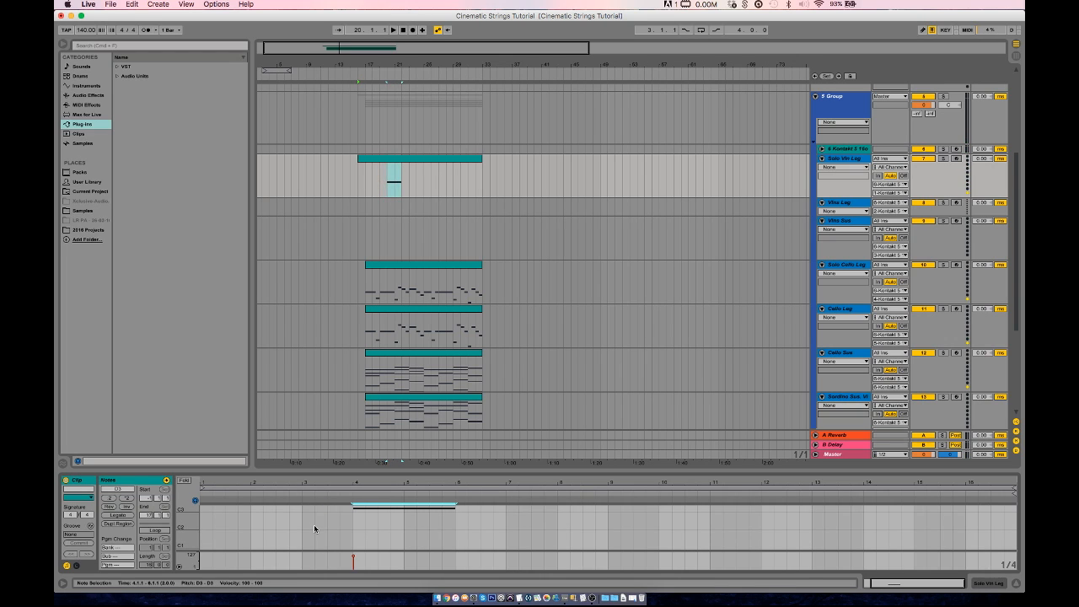
pyautogui.hotkey('shift', 'Left')
pyautogui.hotkey('shift', 'Left')
pyautogui.hotkey('shift', 'Left')
pyautogui.hotkey('shift', 'Left')
# Move the one-bar D3 note back to the very start of the clip as a pickup.
pyautogui.click(373, 498)
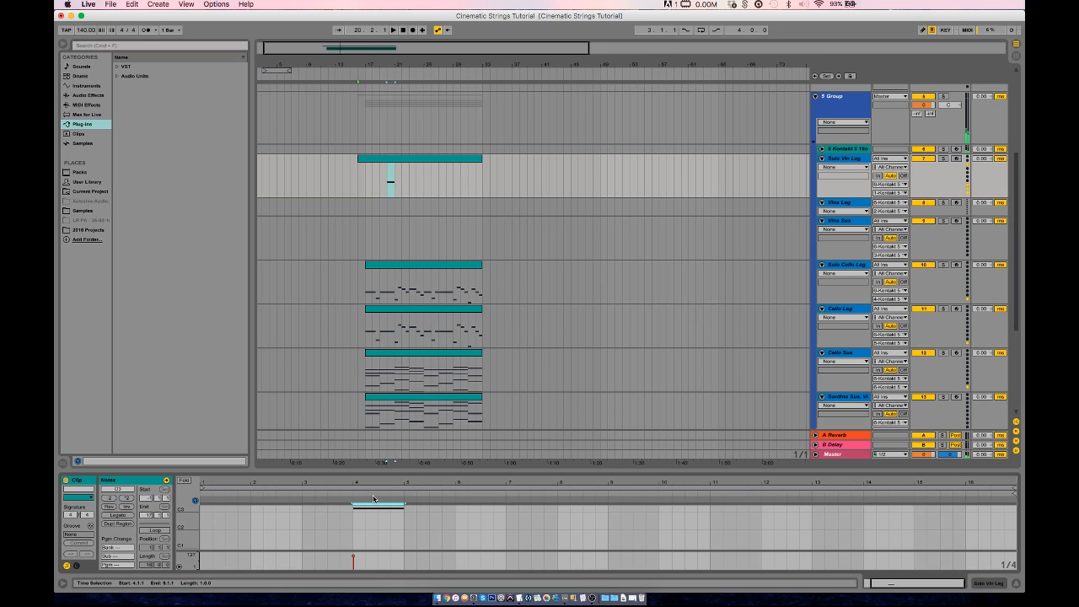
pyautogui.press('Left')
pyautogui.press('Left')
pyautogui.press('Left')
pyautogui.press('Left')
pyautogui.press('Left')
pyautogui.press('Left')
pyautogui.press('Left')
pyautogui.press('Left')
pyautogui.press('Left')
pyautogui.press('Left')
pyautogui.press('Left')
pyautogui.press('Left')
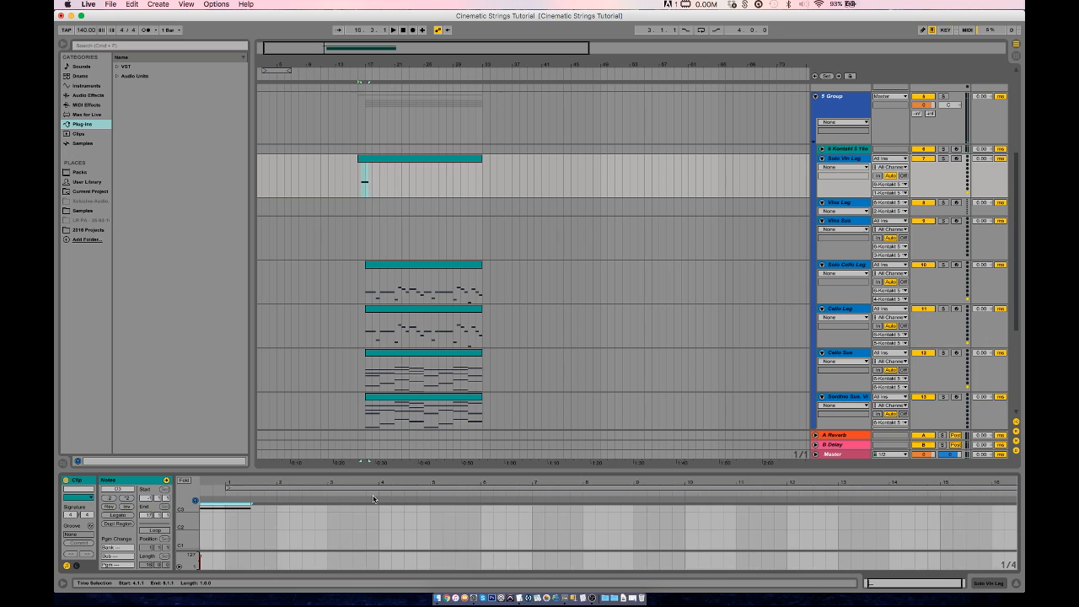
pyautogui.press('Left')
pyautogui.press('Left')
# Duplicate the D3 pickup note to 1.1.1, raise the copy to A3 and lengthen it to two bars.
pyautogui.press('super+d')
pyautogui.press('Up')
pyautogui.press('Up')
pyautogui.press('Up')
pyautogui.press('Up')
pyautogui.press('Up')
pyautogui.press('Up')
pyautogui.press('Up')
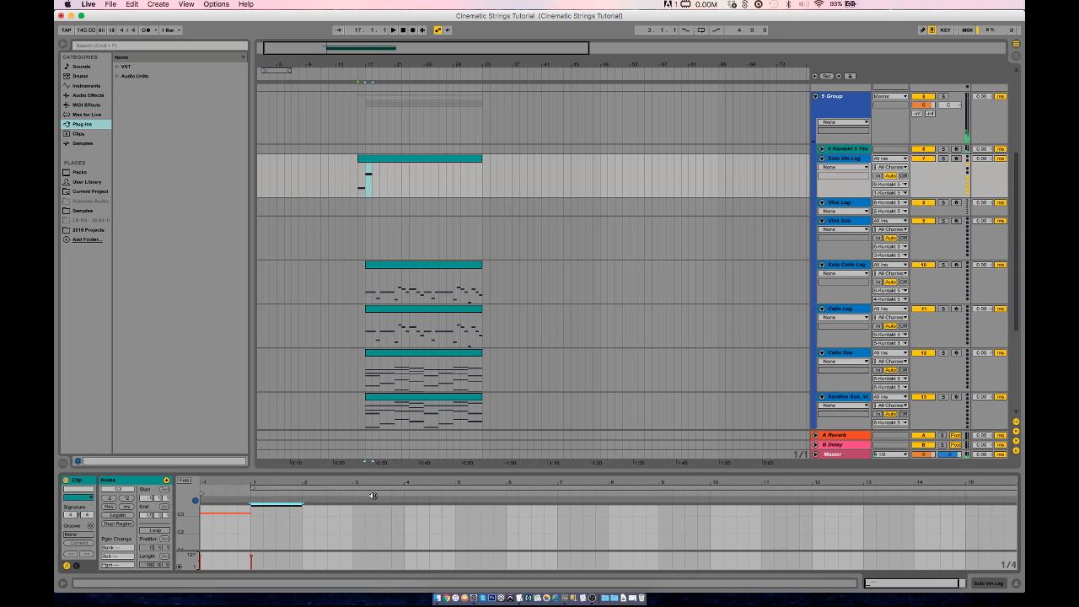
pyautogui.hotkey('shift', 'Right')
pyautogui.hotkey('shift', 'Right')
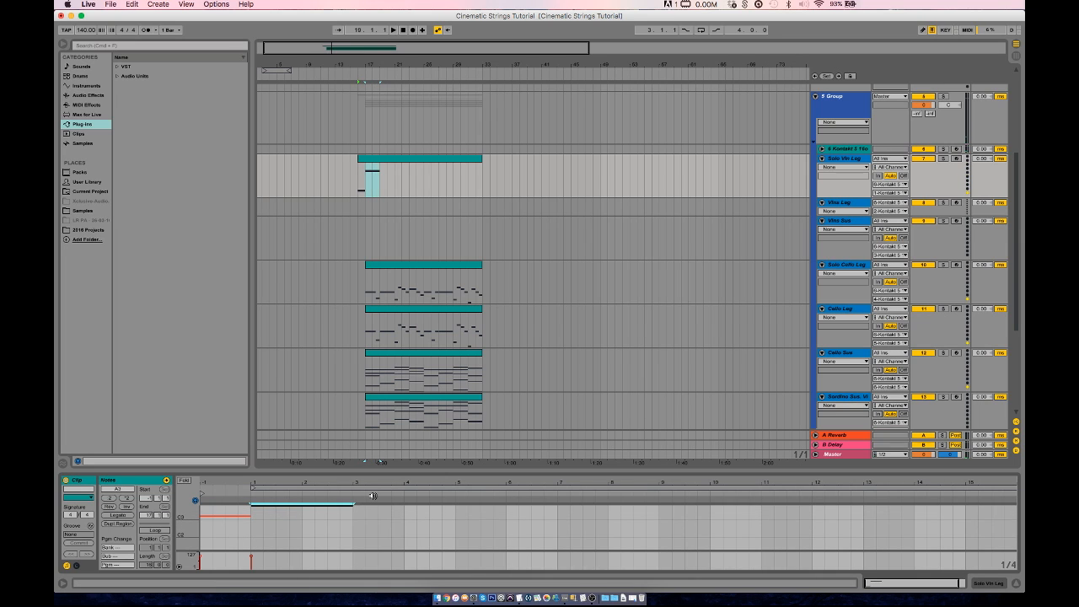
# Audition the opening violin notes with the arrangement and shorten the A3 note to end at 2.3.1.
pyautogui.click(244, 494)
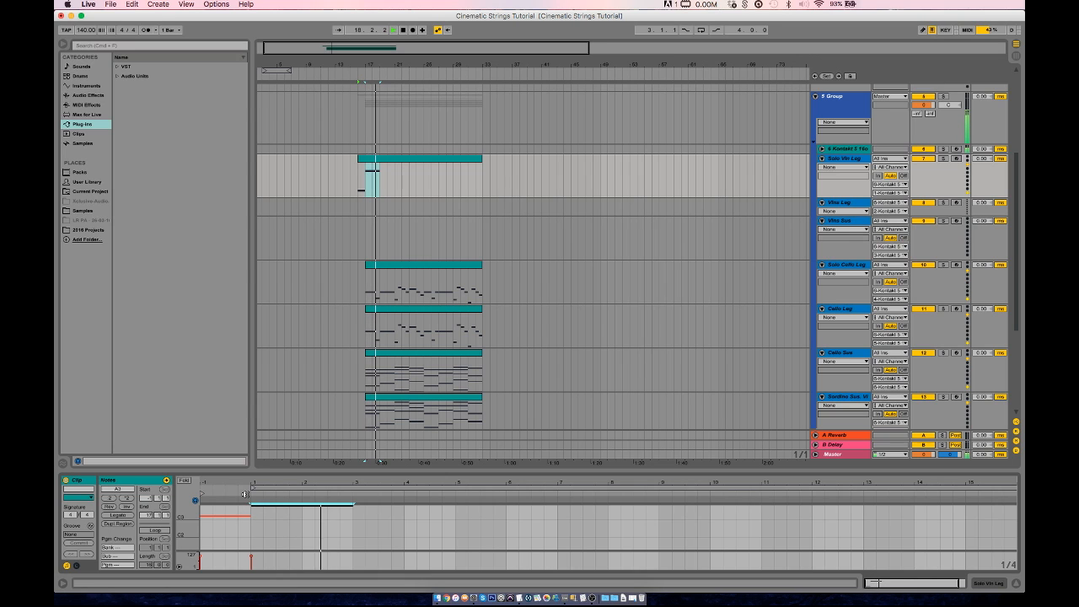
pyautogui.hotkey('shift', 'Left')
pyautogui.hotkey('shift', 'Left')
# Duplicate the A3 note to 2.3.1, raise the copy to D4 and shorten it to half a bar.
pyautogui.press('super+d')
pyautogui.press('Up')
pyautogui.press('Up')
pyautogui.press('Up')
pyautogui.press('Up')
pyautogui.press('Up')
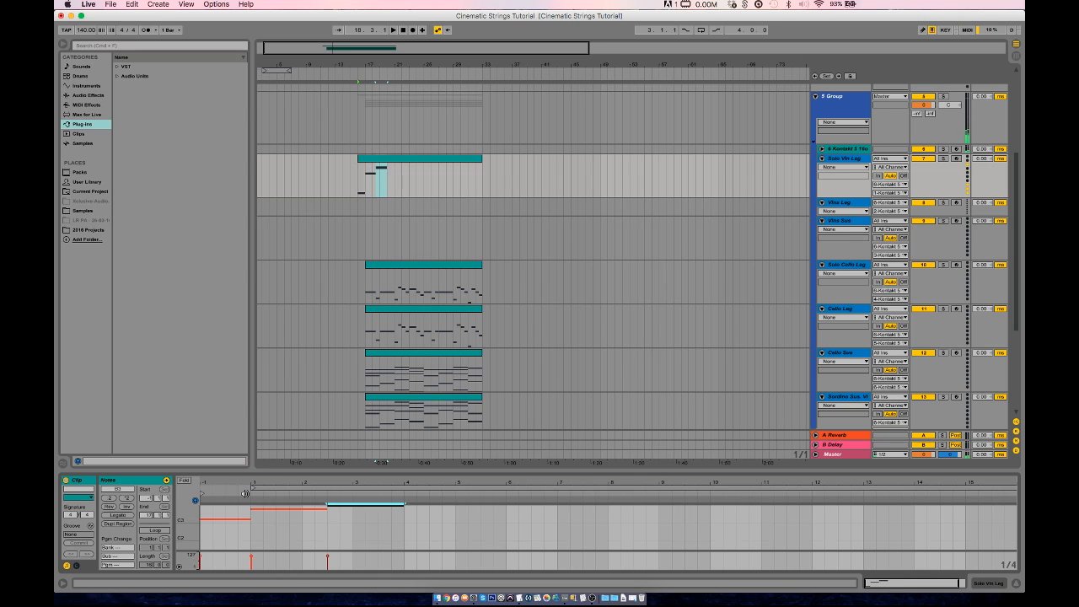
pyautogui.hotkey('shift', 'Left')
pyautogui.hotkey('shift', 'Left')
pyautogui.hotkey('shift', 'Left')
pyautogui.hotkey('shift', 'Left')
pyautogui.hotkey('shift', 'Left')
pyautogui.hotkey('shift', 'Left')
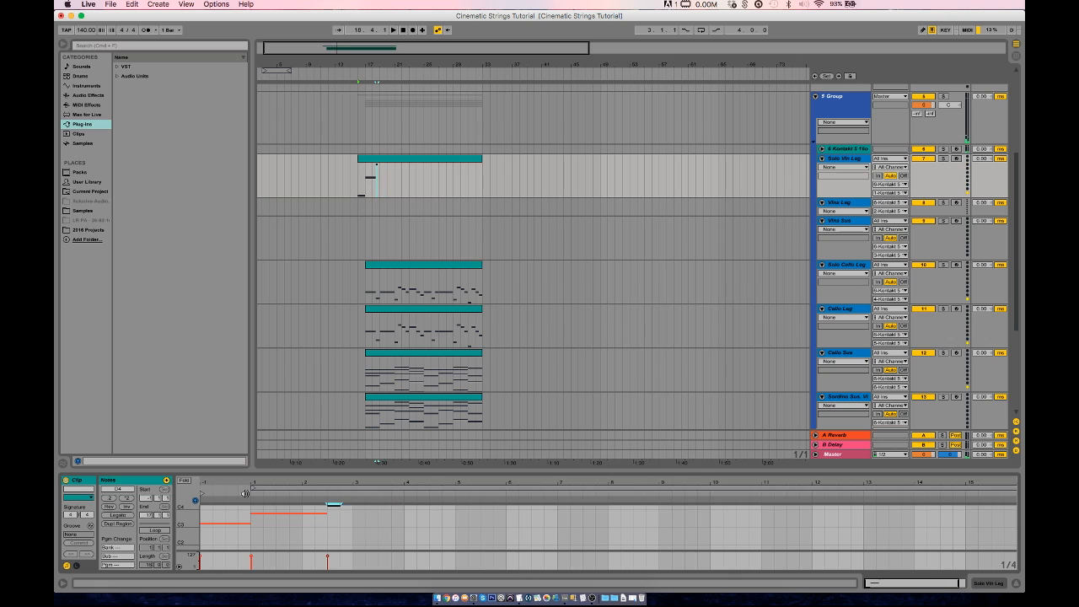
# Duplicate the D4 note to 3.1.1, lower the copy to A3 and lengthen it.
pyautogui.press('super+d')
pyautogui.press('Down')
pyautogui.press('Down')
pyautogui.press('Down')
pyautogui.press('Down')
pyautogui.hotkey('shift', 'Right')
pyautogui.hotkey('shift', 'Right')
pyautogui.hotkey('shift', 'Right')
pyautogui.hotkey('shift', 'Right')
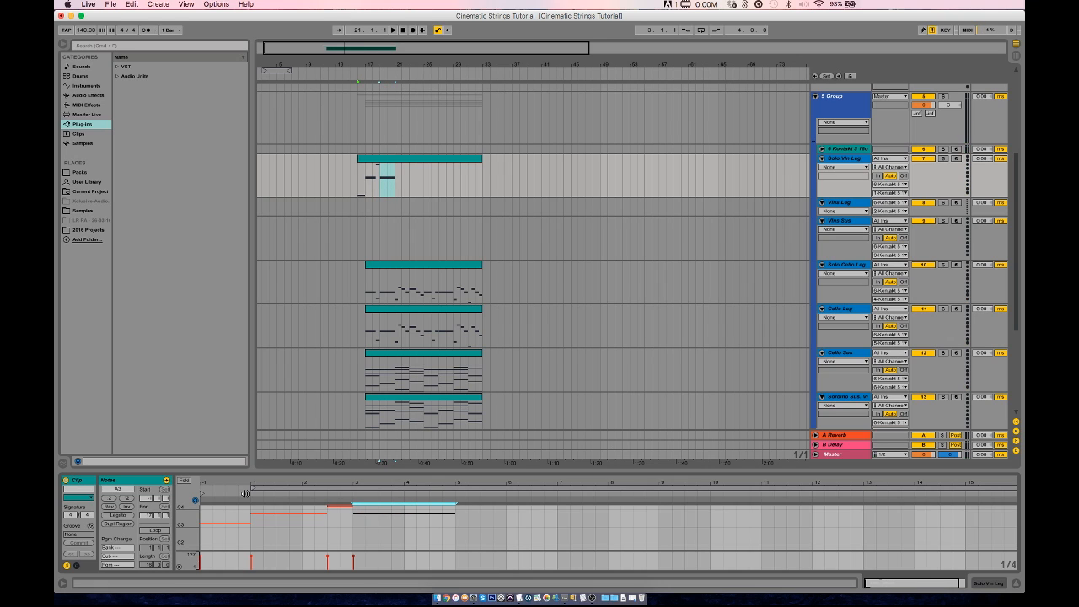
# Duplicate the second A3 note to 4.3.1, lower the copy to E3 and shorten it to half a bar.
pyautogui.press('super+d')
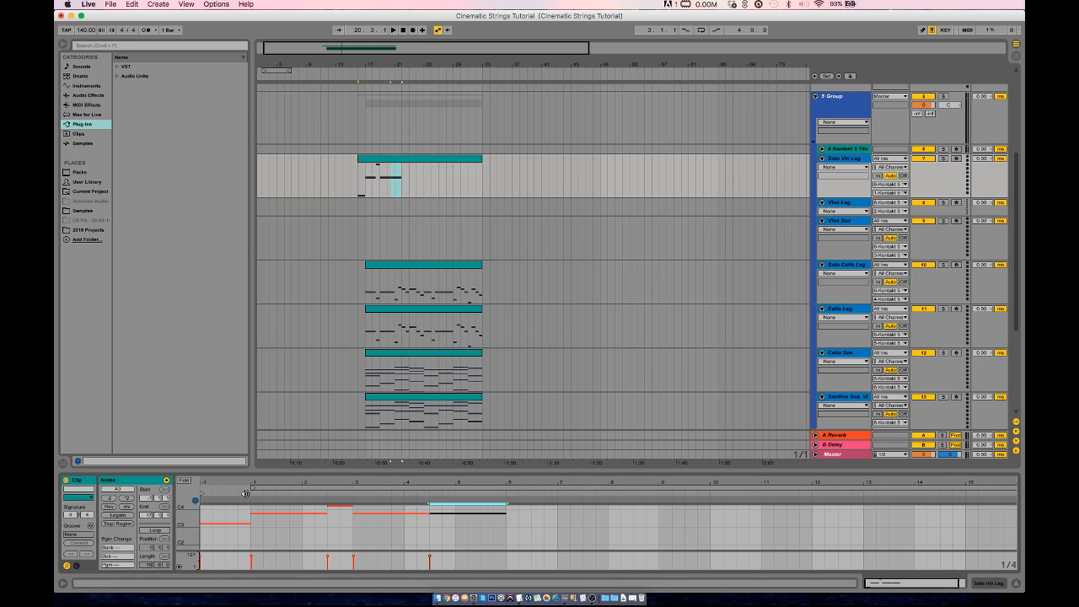
pyautogui.press('Down')
pyautogui.press('Down')
pyautogui.press('Down')
pyautogui.press('Down')
pyautogui.press('Down')
pyautogui.hotkey('shift', 'Left')
pyautogui.hotkey('shift', 'Left')
pyautogui.hotkey('shift', 'Left')
pyautogui.hotkey('shift', 'Left')
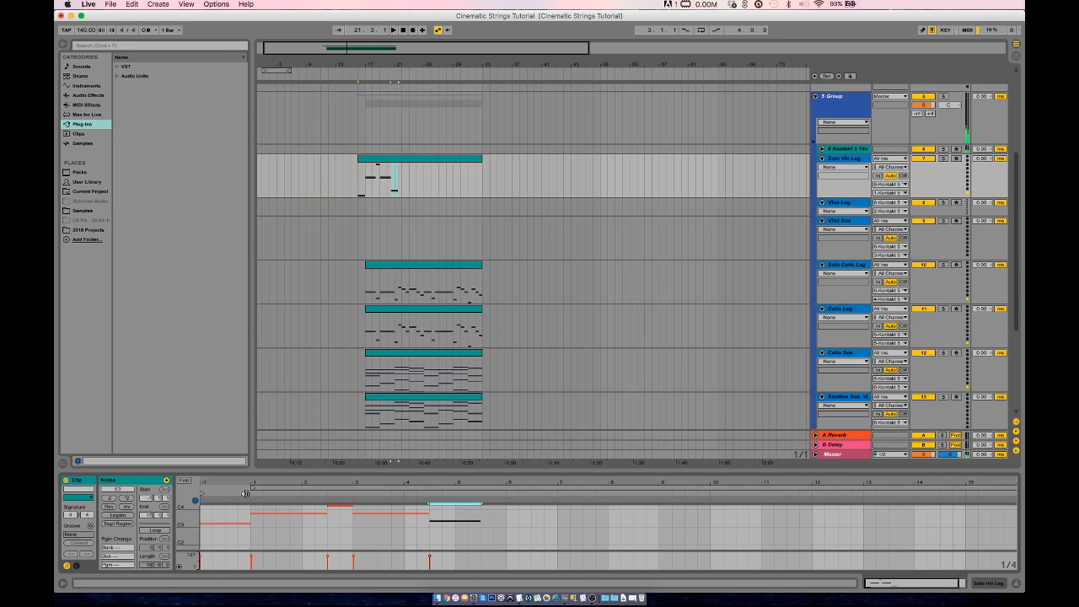
pyautogui.hotkey('shift', 'Left')
pyautogui.hotkey('shift', 'Left')
# Duplicate the E3 note to 5.1.1, raise the copy to C4 and lengthen it to one and a half bars.
pyautogui.press('super+d')
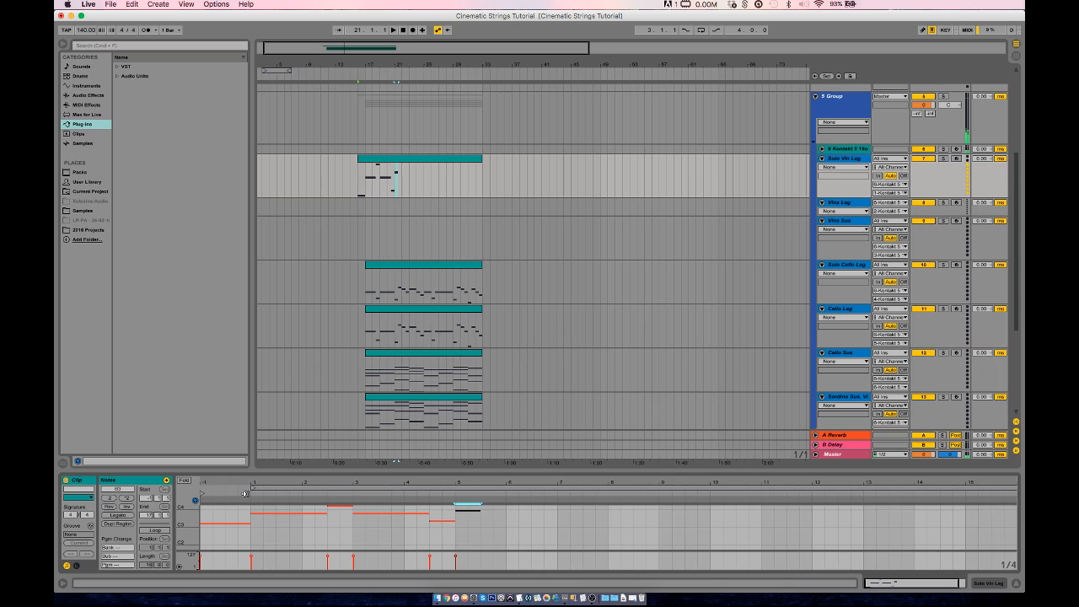
pyautogui.hotkey('shift', 'Right')
pyautogui.hotkey('shift', 'Right')
pyautogui.hotkey('shift', 'Right')
pyautogui.hotkey('shift', 'Right')
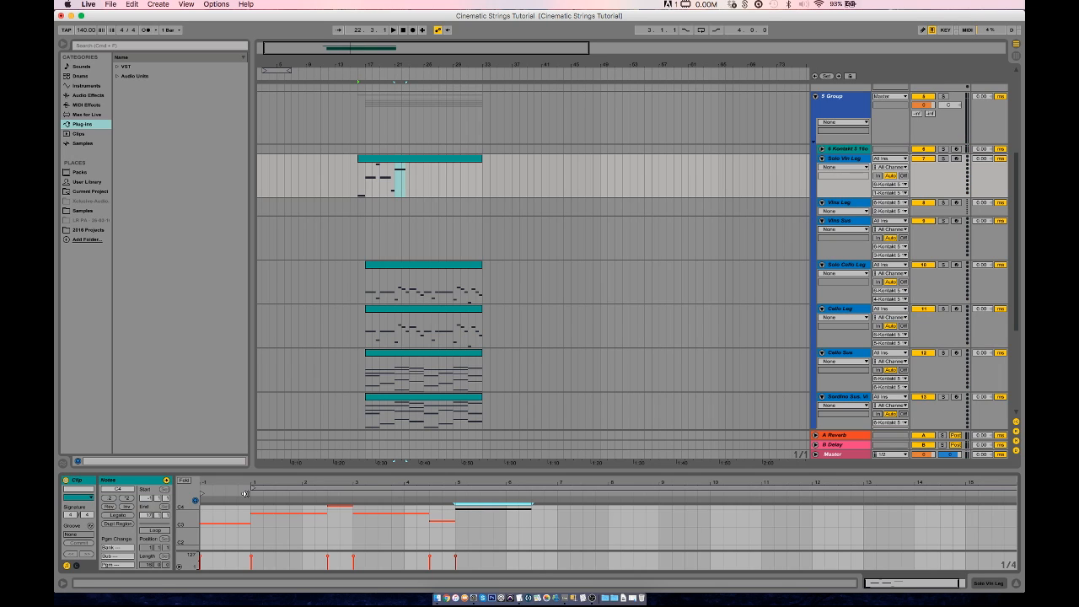
# Duplicate the C4 note to 6.3.1, raise the copy to E4 and shorten it to half a bar.
pyautogui.press('super+d')
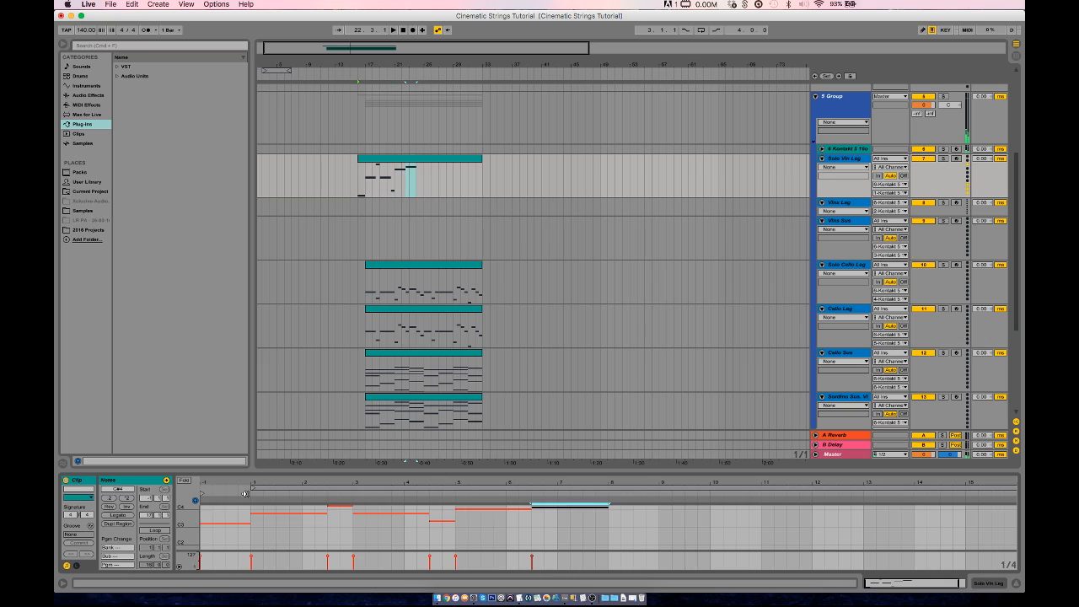
pyautogui.press('Up')
pyautogui.press('Up')
pyautogui.press('Up')
pyautogui.press('Up')
pyautogui.hotkey('shift', 'Left')
pyautogui.hotkey('shift', 'Left')
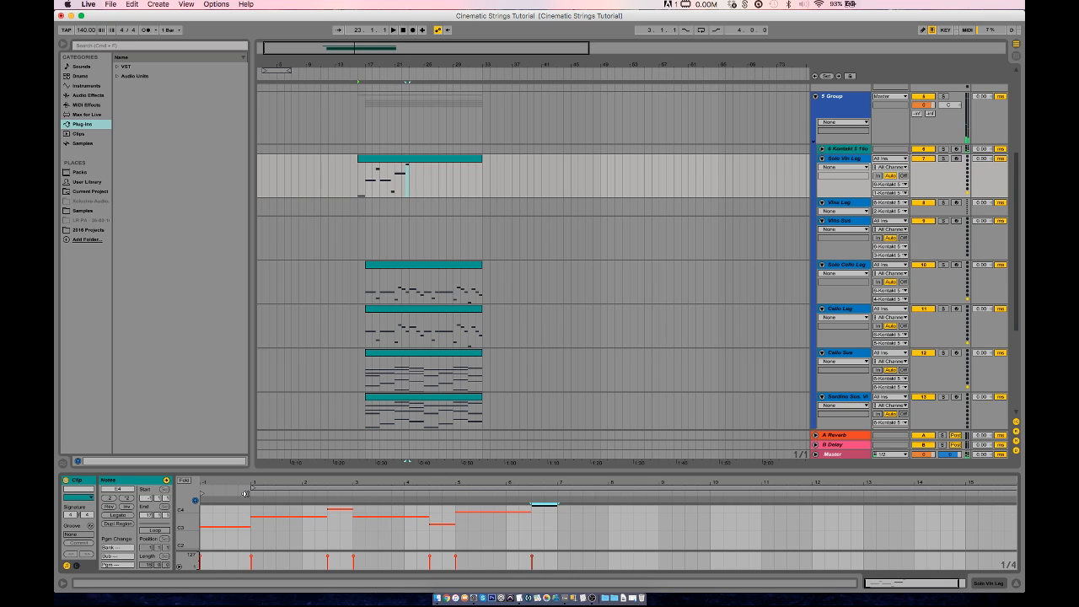
# Duplicate the E4 note to 7.1.1, lower the copy to C4 and lengthen it to one bar.
pyautogui.press('super+d')
pyautogui.press('Down')
pyautogui.press('Down')
pyautogui.press('Down')
pyautogui.press('Down')
pyautogui.hotkey('shift', 'Right')
pyautogui.hotkey('shift', 'Right')
pyautogui.hotkey('shift', 'Right')
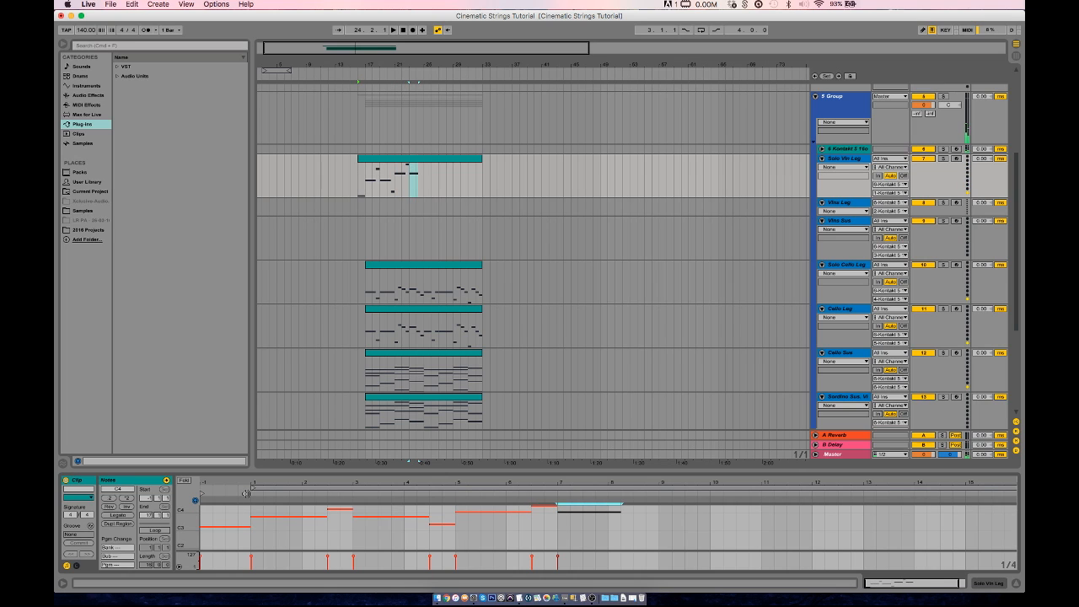
# Continue the violin melody with duplicated notes: a one-bar B3 at 8.1.1 and a D4 starting at 9.1.1.
pyautogui.press('super+d')
pyautogui.press('Down')
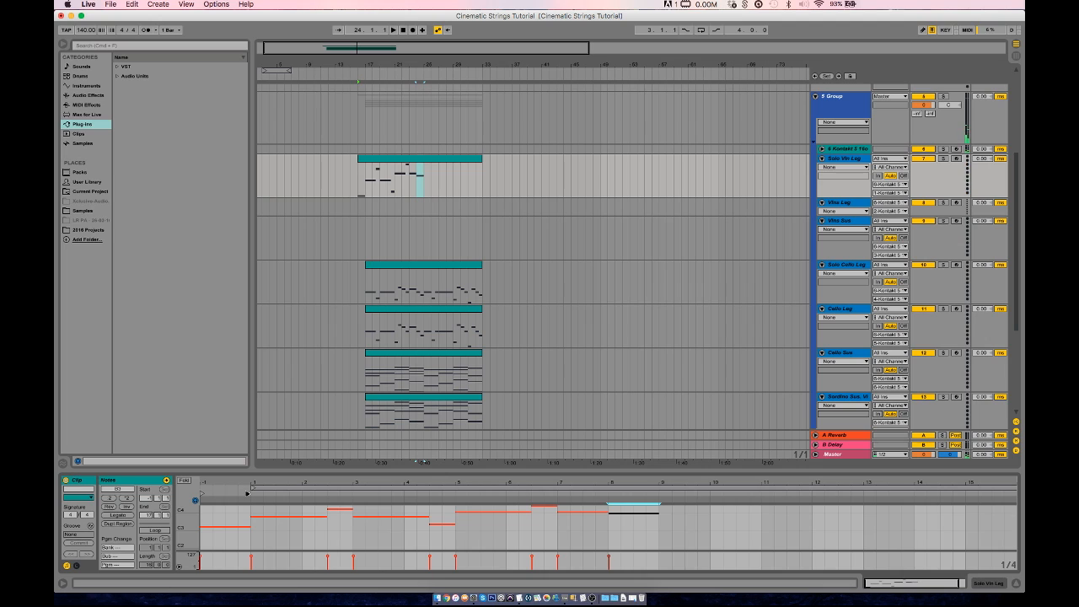
pyautogui.press('super+d')
pyautogui.press('Up')
pyautogui.press('Up')
pyautogui.press('Up')
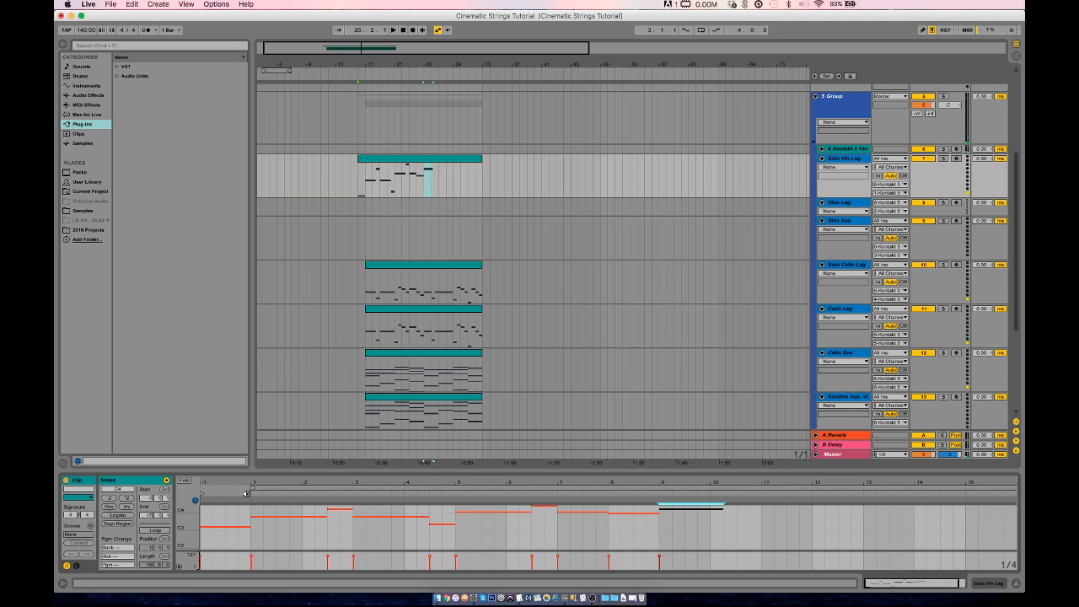
# Duplicate the D4 note to 10.3.1, lower the copy to C4 and shorten it to half a bar.
pyautogui.press('super+d')
pyautogui.press('Down')
pyautogui.press('Down')
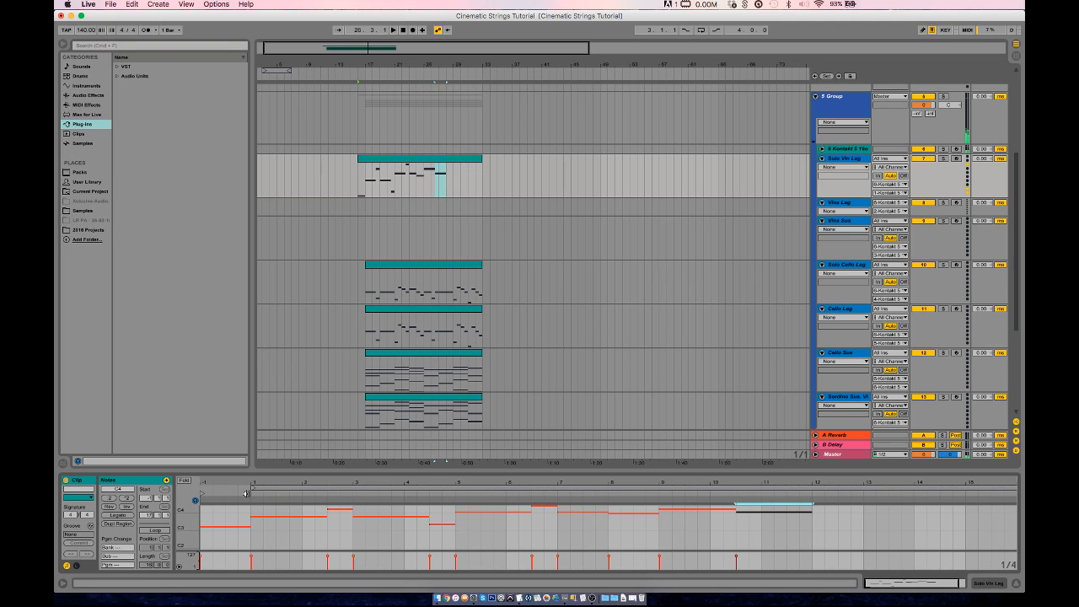
pyautogui.hotkey('shift', 'Left')
pyautogui.hotkey('shift', 'Left')
pyautogui.hotkey('shift', 'Left')
# Duplicate the half-bar C4 note to 11.1.1, lower the copy to A3 and lengthen it to about two bars.
pyautogui.press('super+d')
pyautogui.press('Down')
pyautogui.press('Down')
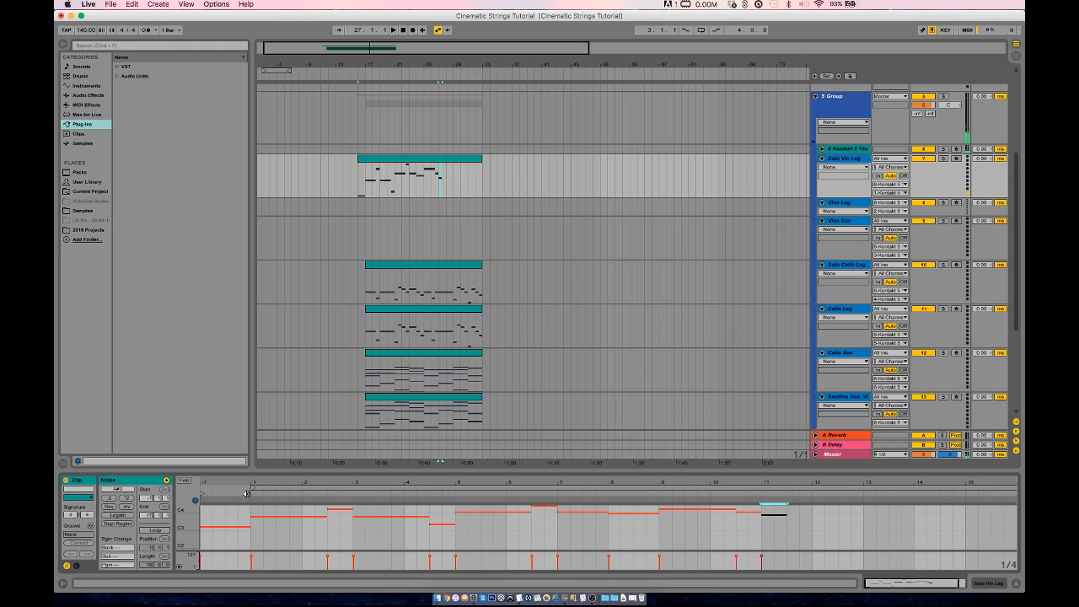
pyautogui.press('Down')
pyautogui.hotkey('shift', 'Right')
pyautogui.hotkey('shift', 'Right')
pyautogui.hotkey('shift', 'Right')
pyautogui.hotkey('shift', 'Right')
pyautogui.hotkey('shift', 'Right')
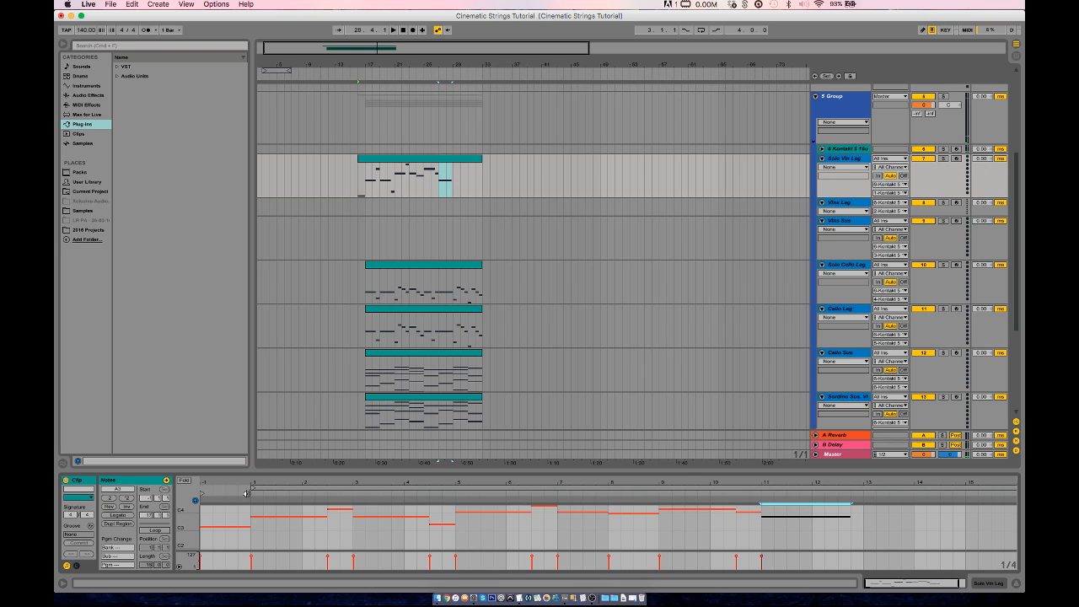
# Fill 13.1.1 to 17.1.1 with two two-bar A4 notes, duplicated from the long A3 note and raised an octave.
pyautogui.press('super+d')
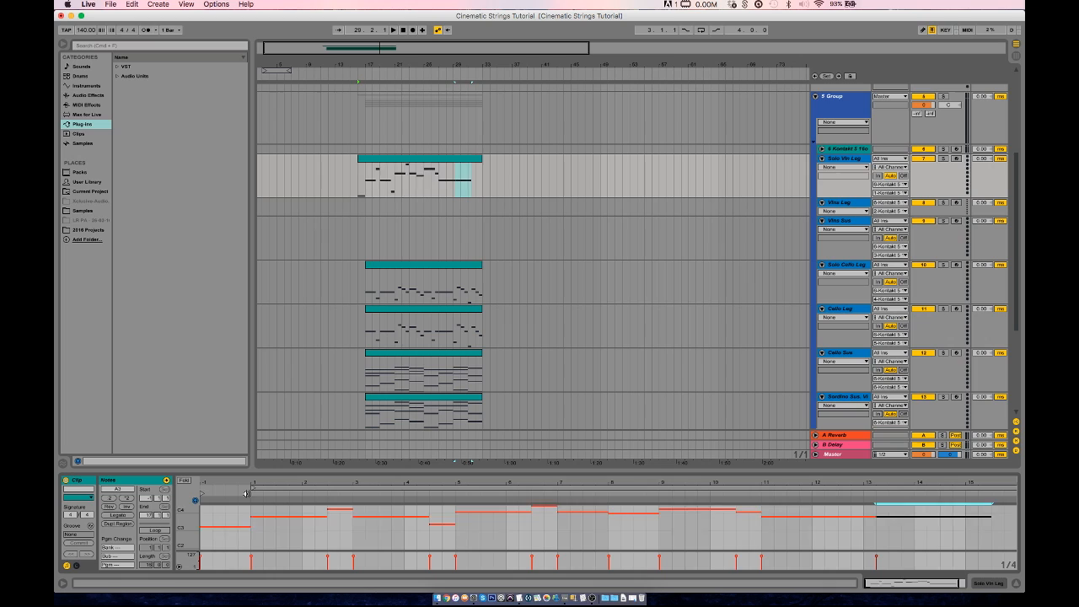
pyautogui.hotkey('shift', 'Up')
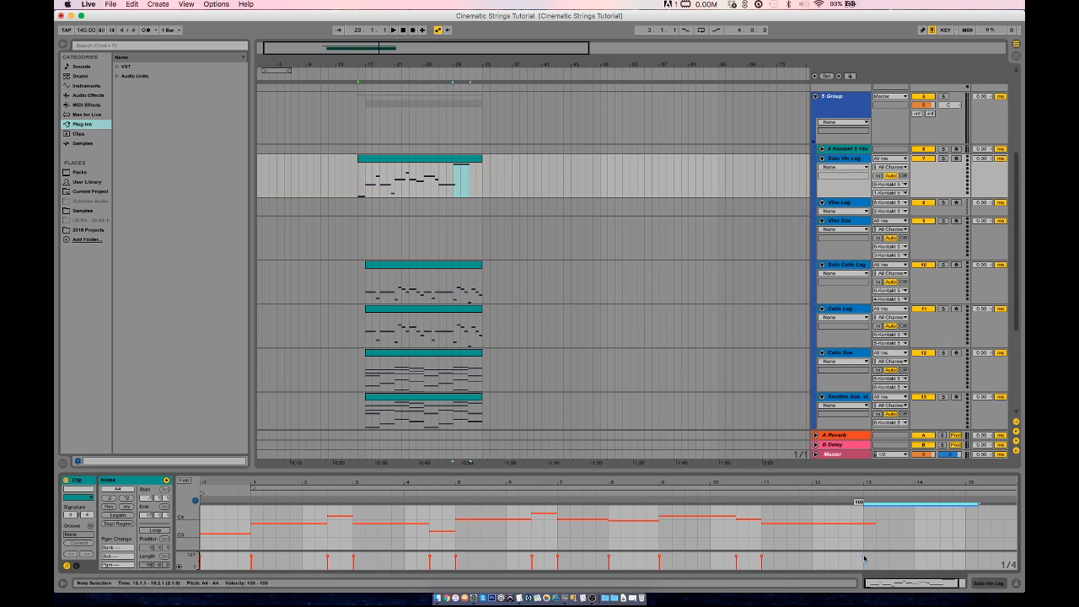
pyautogui.click(965, 511)
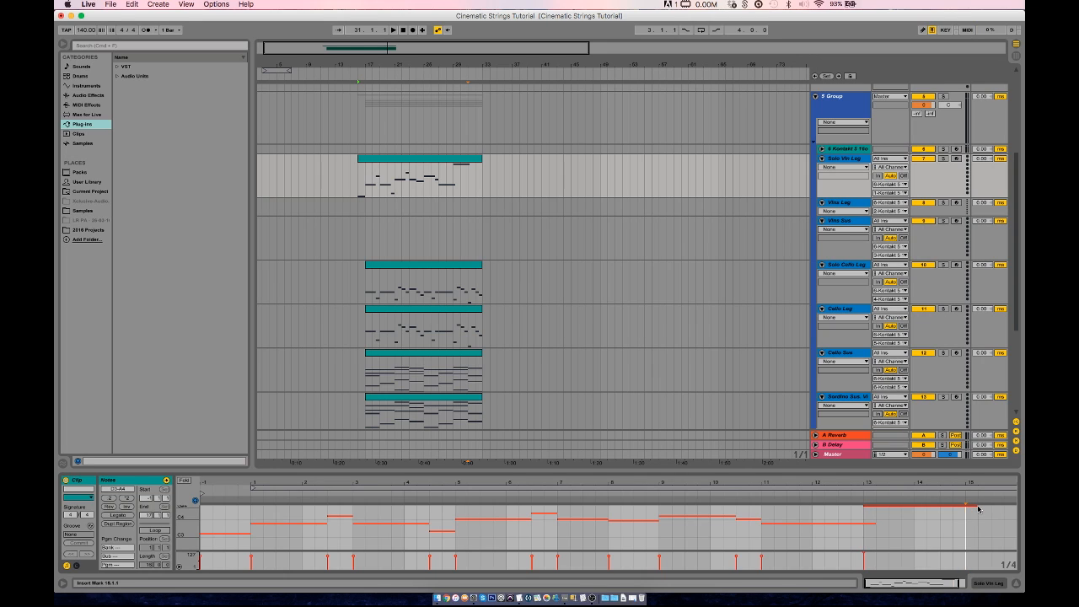
pyautogui.moveTo(978, 508); pyautogui.dragTo(967, 508)
pyautogui.press('super+d')
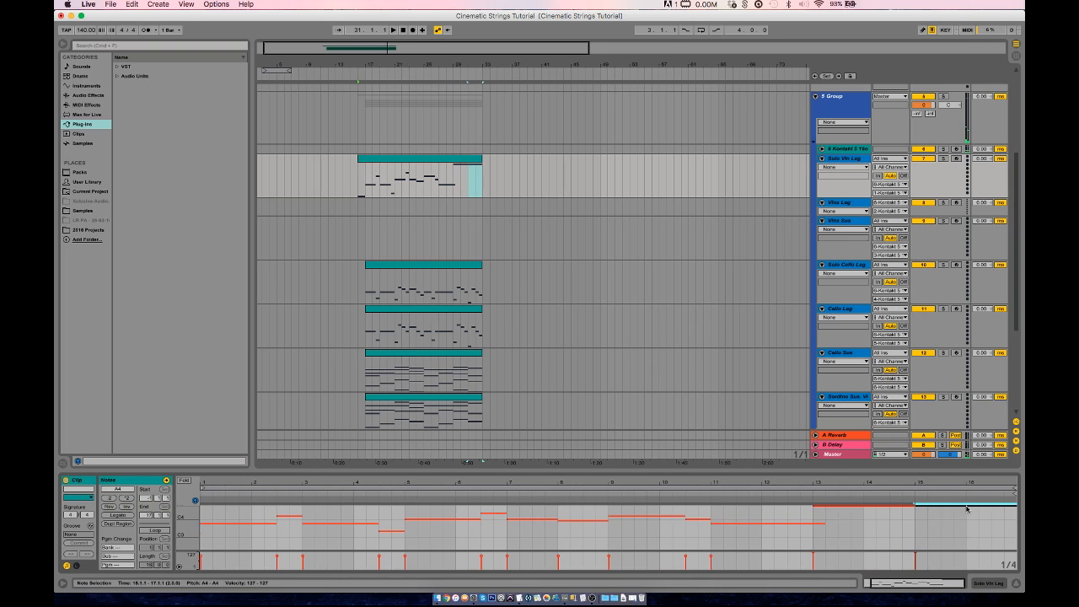
# Lower the last two-bar note of the solo violin melody, starting at 15.1.1, to E4.
pyautogui.press('Down')
pyautogui.press('Down')
pyautogui.press('Down')
pyautogui.press('Down')
pyautogui.press('Down')
pyautogui.hotkey('shift', 'Left')
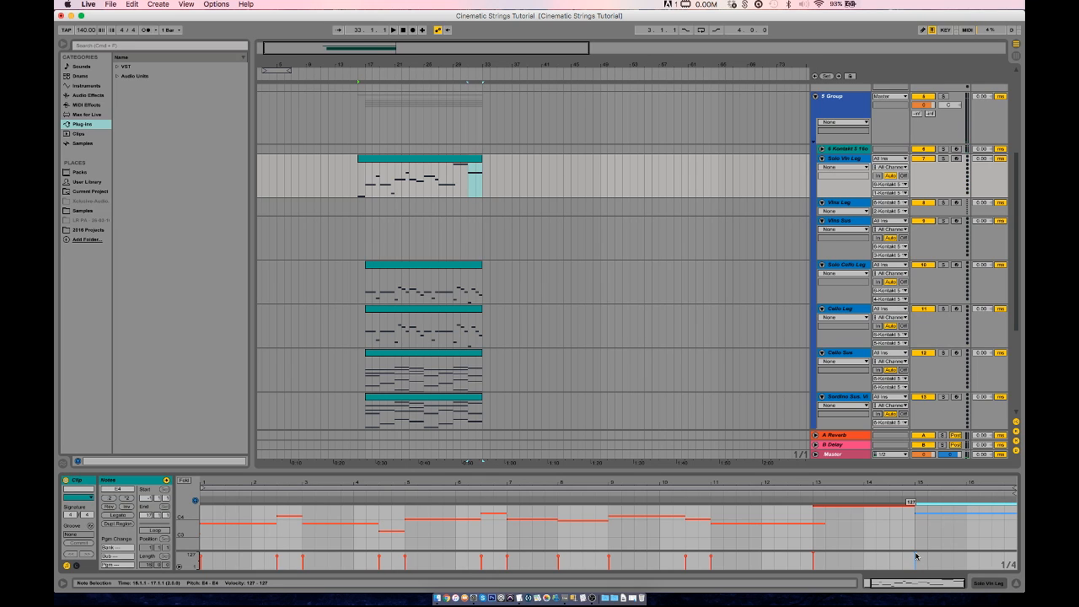
pyautogui.moveTo(915, 556); pyautogui.dragTo(915, 551)
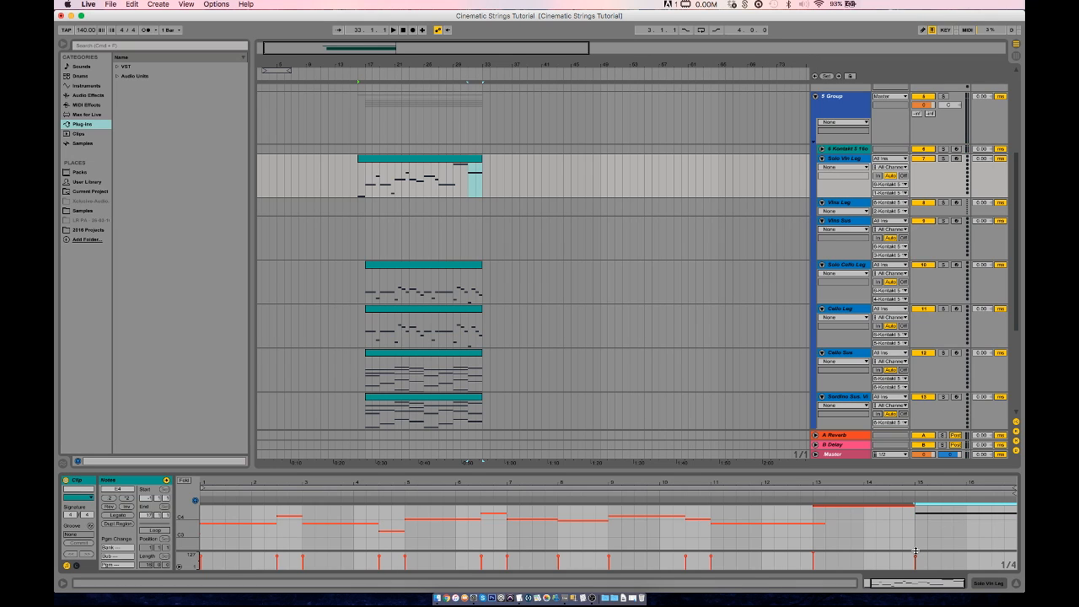
# Solo the Solo Vln Leg track and play the melody from 16.1.1.
pyautogui.click(532, 540)
pyautogui.click(358, 192)
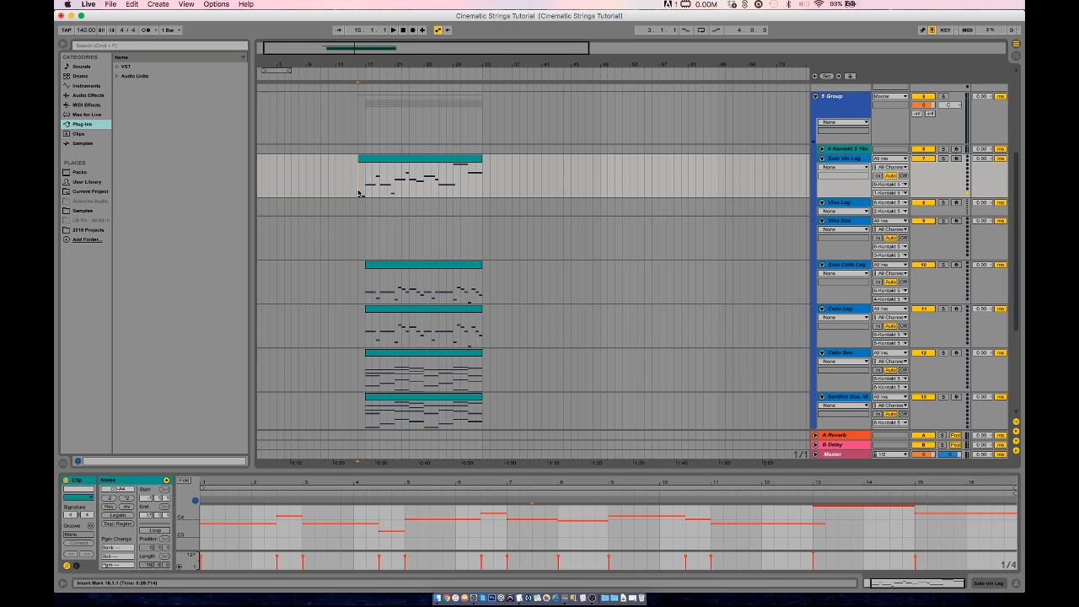
pyautogui.click(945, 160)
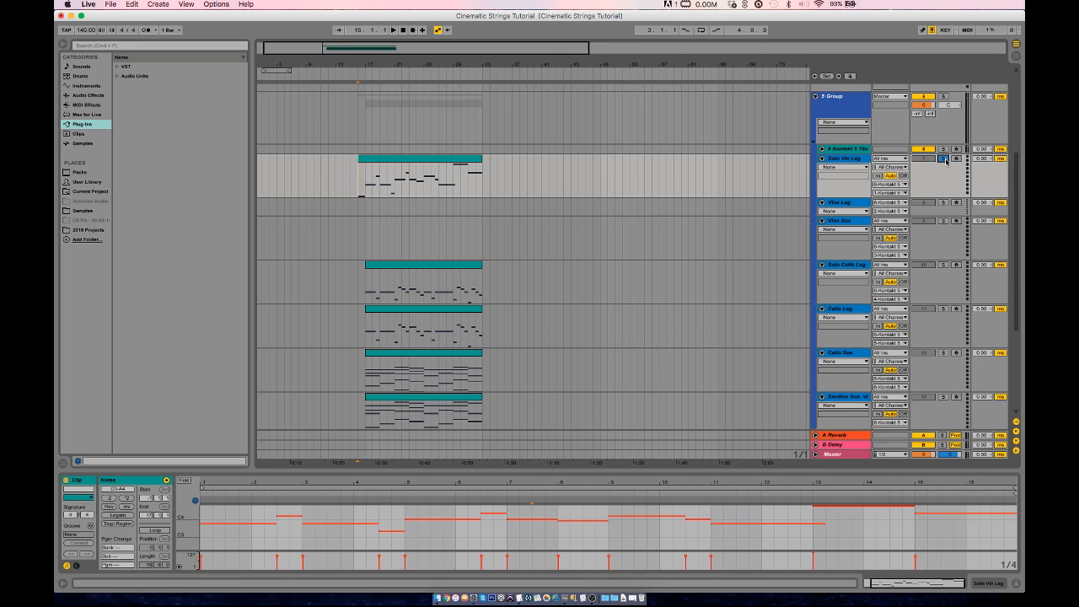
pyautogui.press('space')
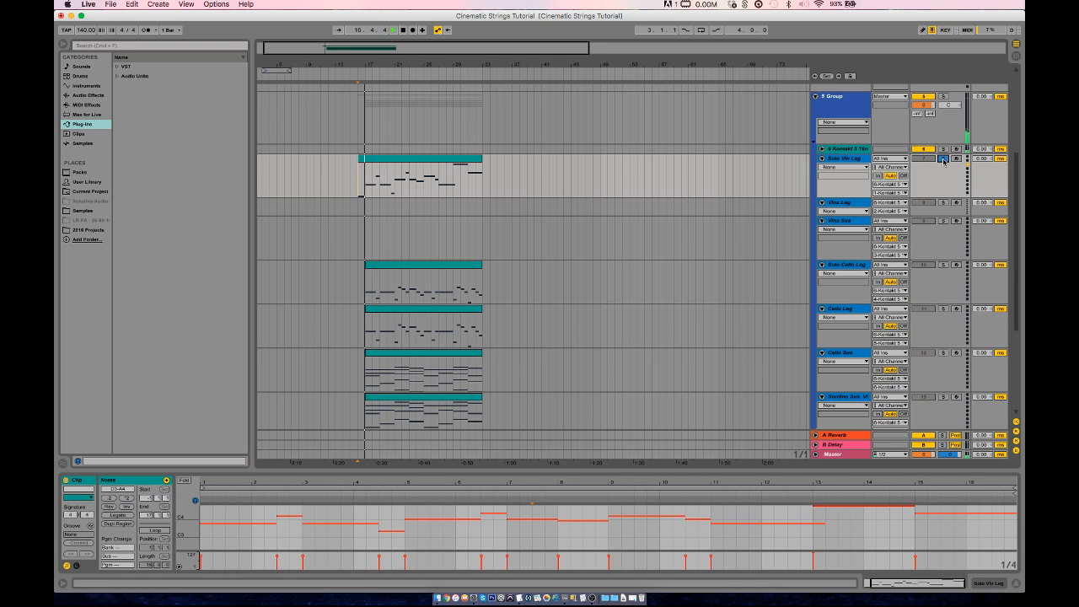
# Show the 1 - Modulation envelope of the solo violin clip and raise the whole curve to a higher level.
pyautogui.click(447, 165)
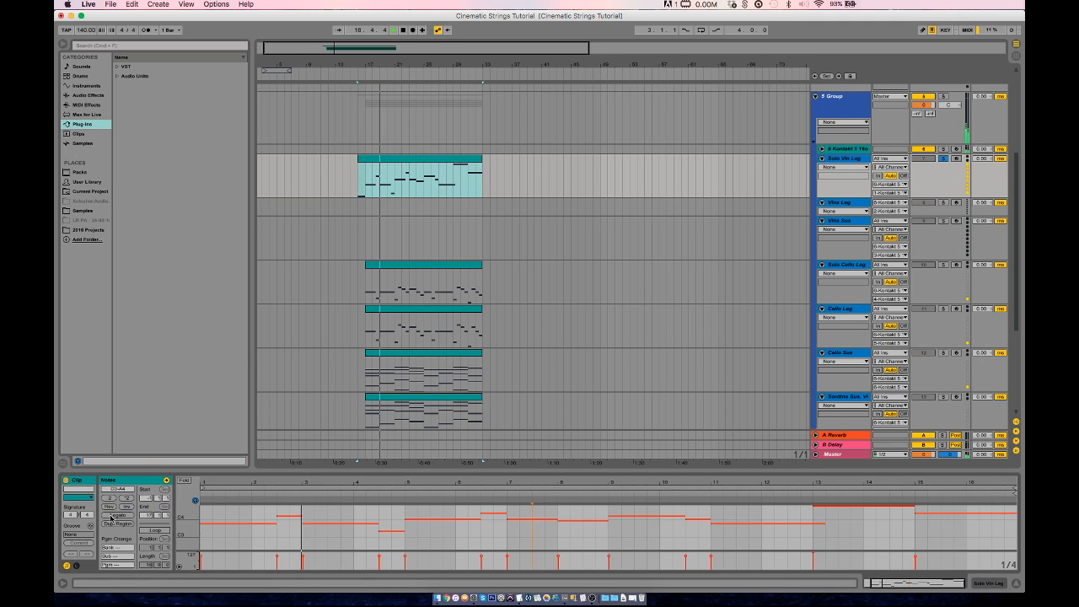
pyautogui.click(75, 565)
pyautogui.click(193, 499)
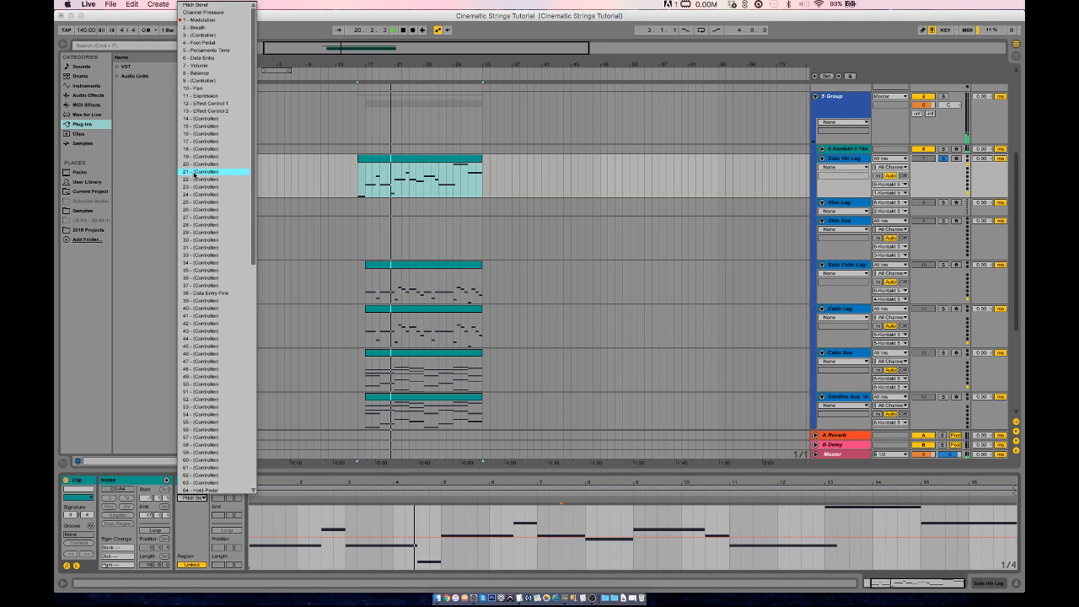
pyautogui.click(203, 20)
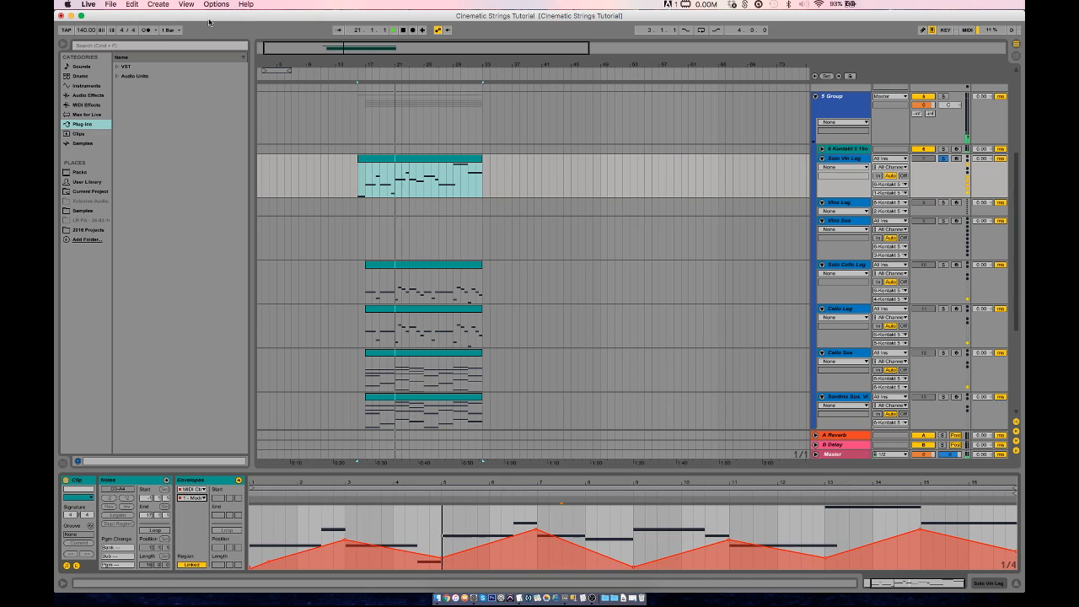
pyautogui.click(571, 525)
pyautogui.press('super+a')
pyautogui.moveTo(571, 542); pyautogui.dragTo(570, 527)
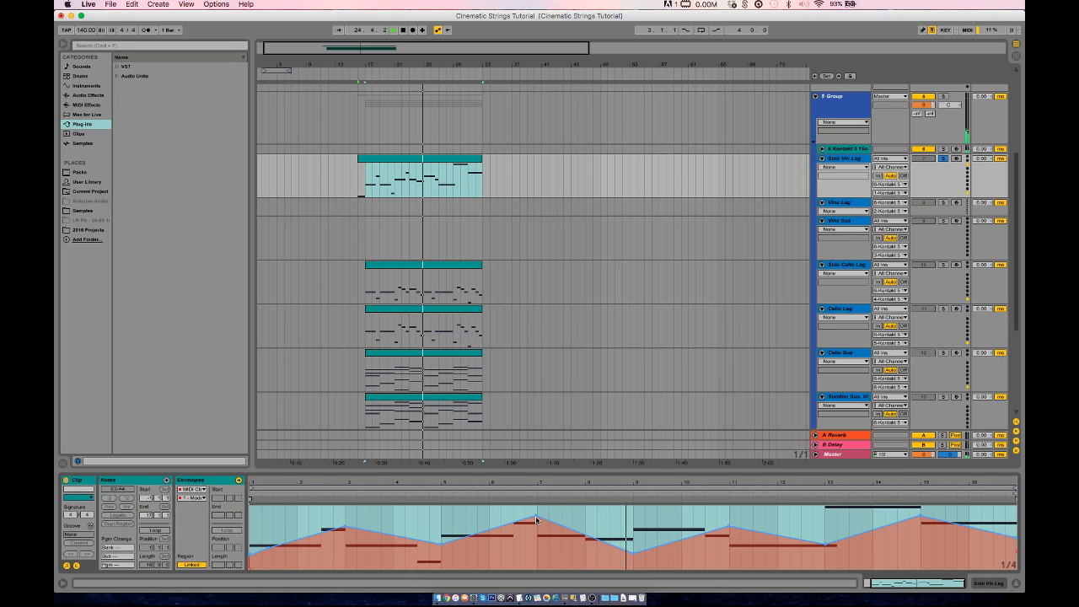
pyautogui.moveTo(536, 515)
pyautogui.mouseDown()
pyautogui.moveTo(545, 515)
pyautogui.moveTo(534, 518)
pyautogui.mouseUp()
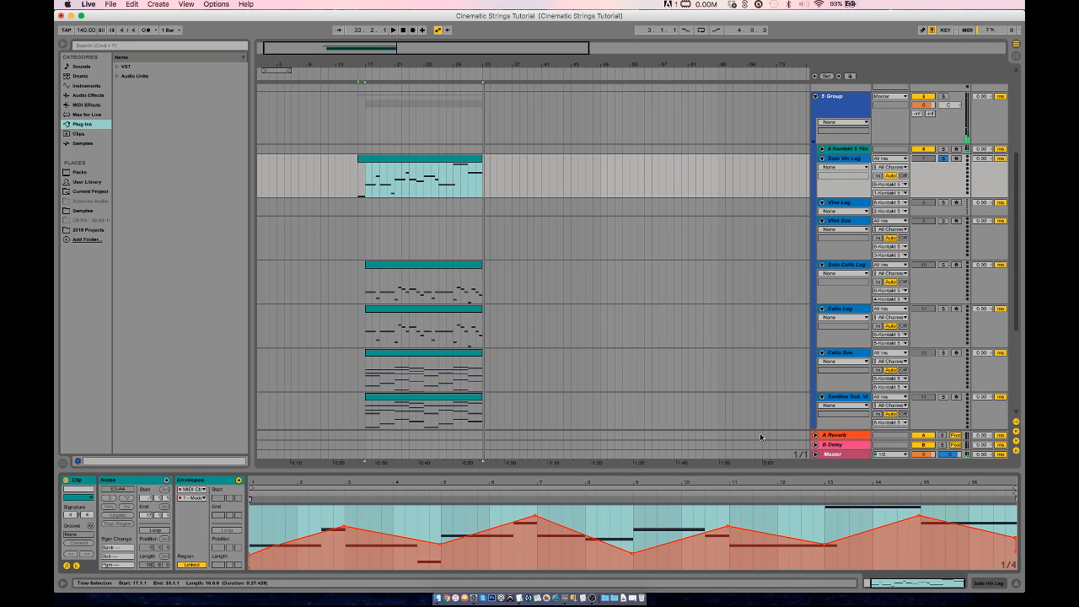
# Unsolo the solo violin track and copy its melody clip onto the Vlns Leg track at 16.1.1.
pyautogui.click(944, 159)
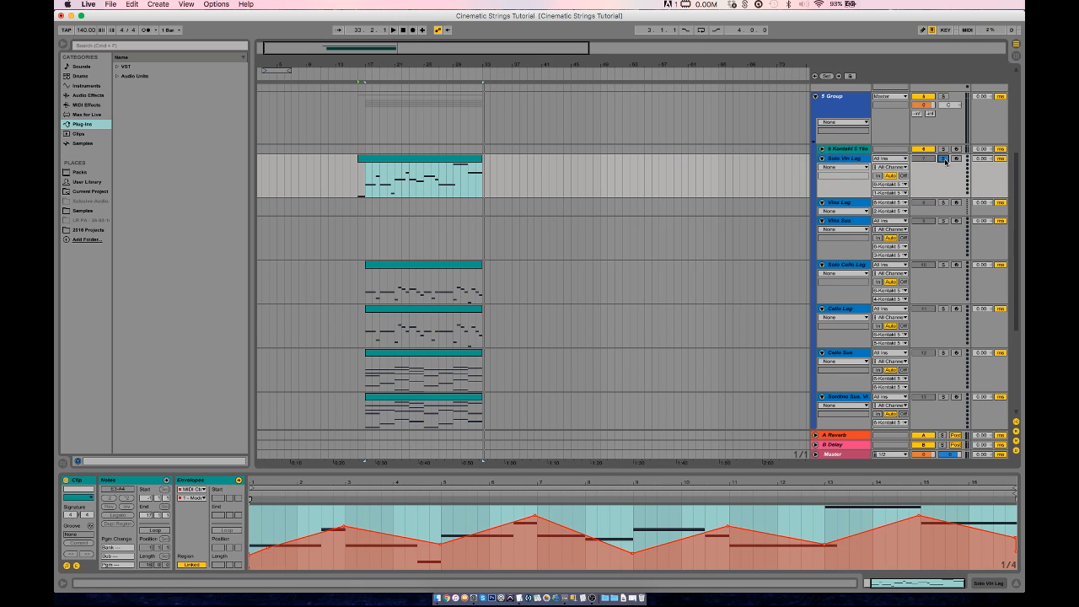
pyautogui.click(405, 206)
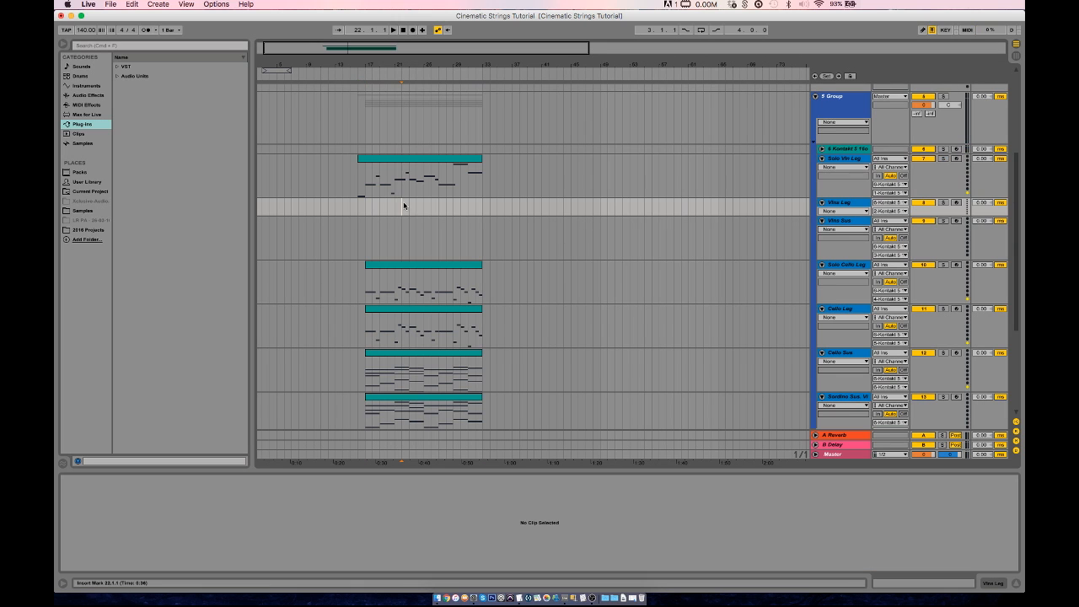
pyautogui.click(419, 160)
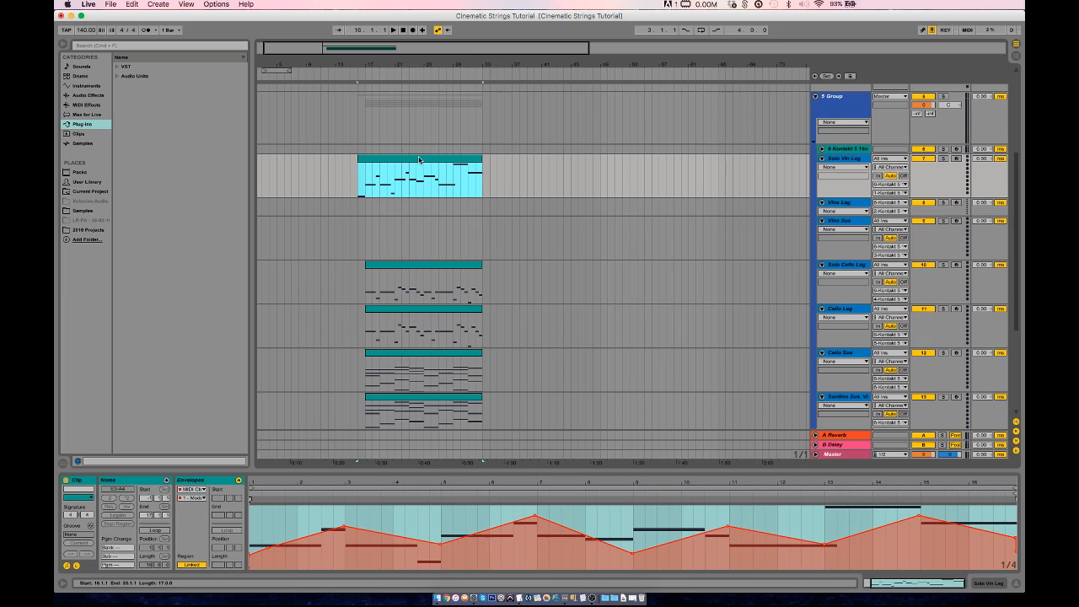
pyautogui.click(356, 206)
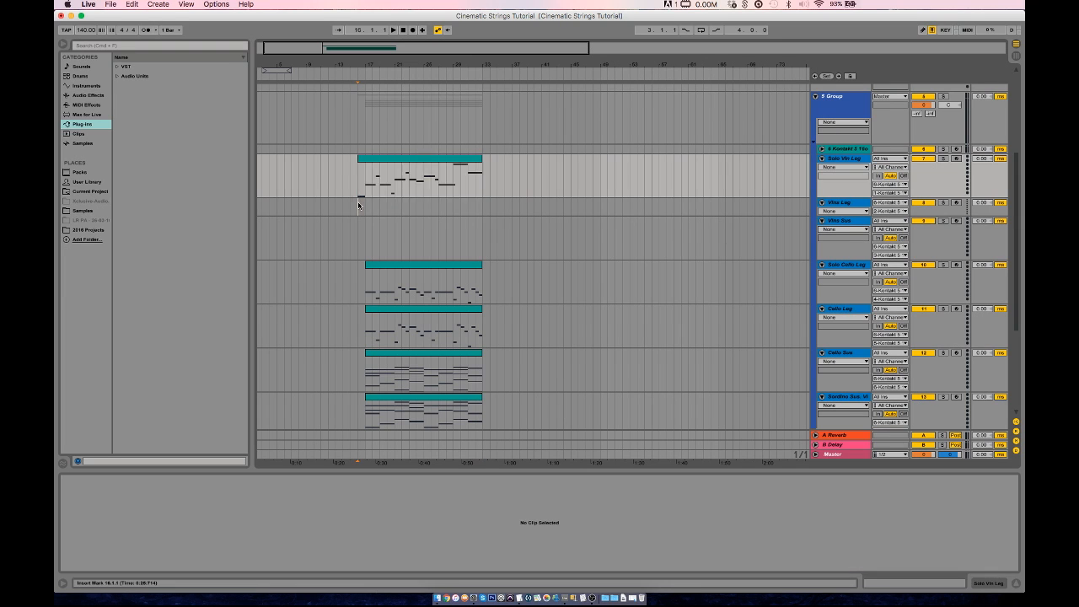
pyautogui.hotkey('ctrl', 'v')
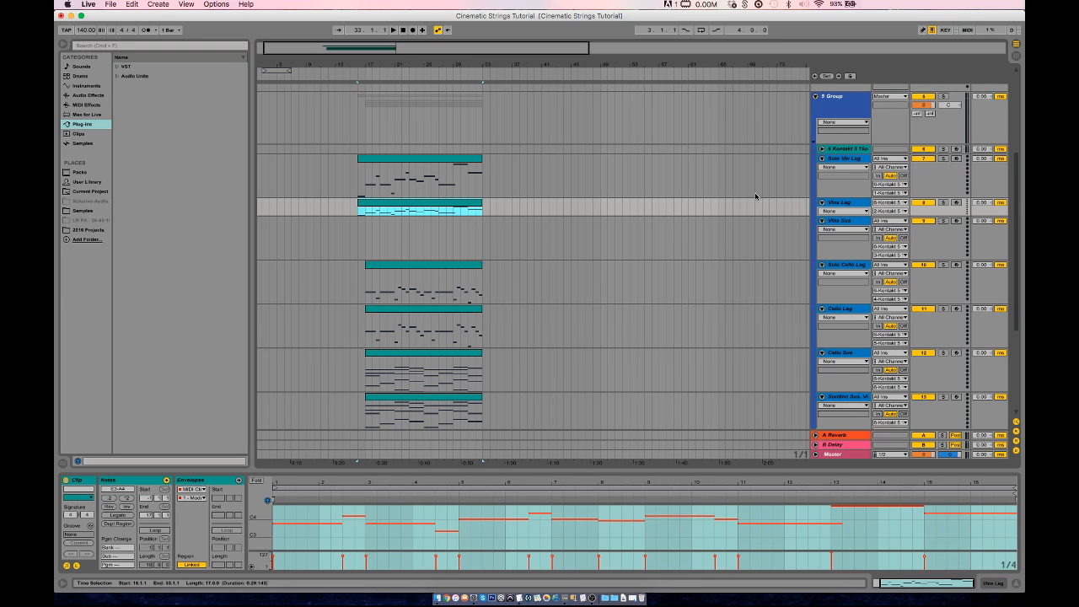
# Solo the Vlns Leg track, play the copied melody and check the clip's Modulation envelope.
pyautogui.click(943, 202)
pyautogui.press('space')
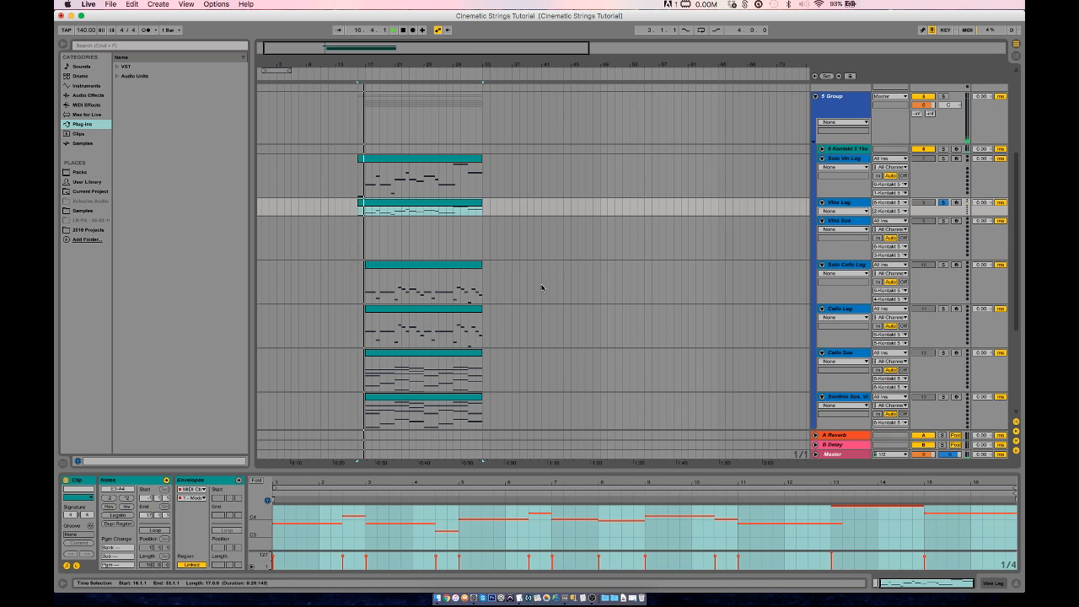
pyautogui.click(207, 482)
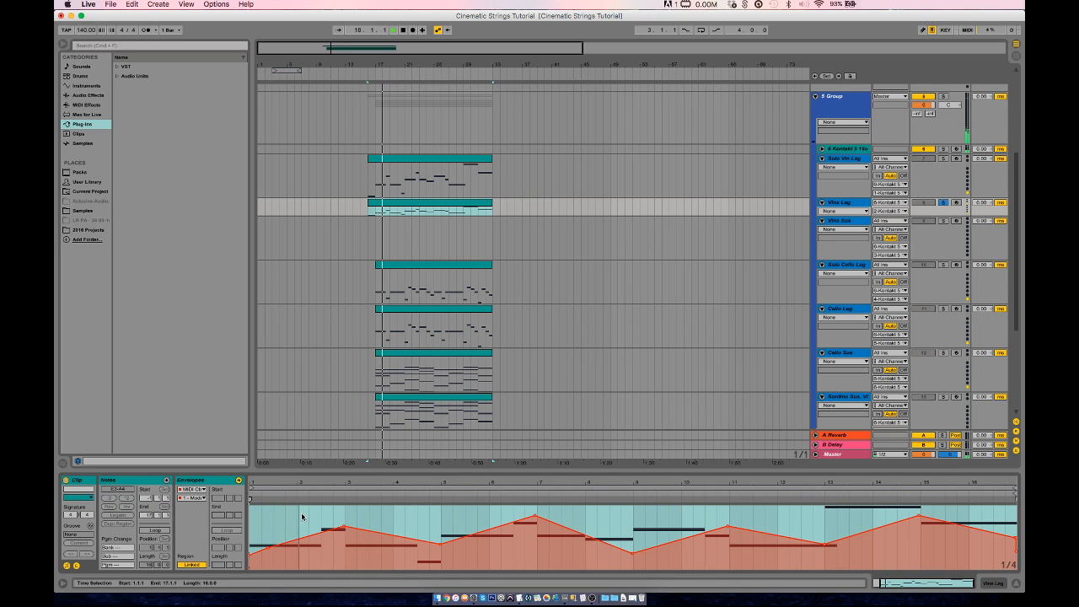
pyautogui.click(76, 566)
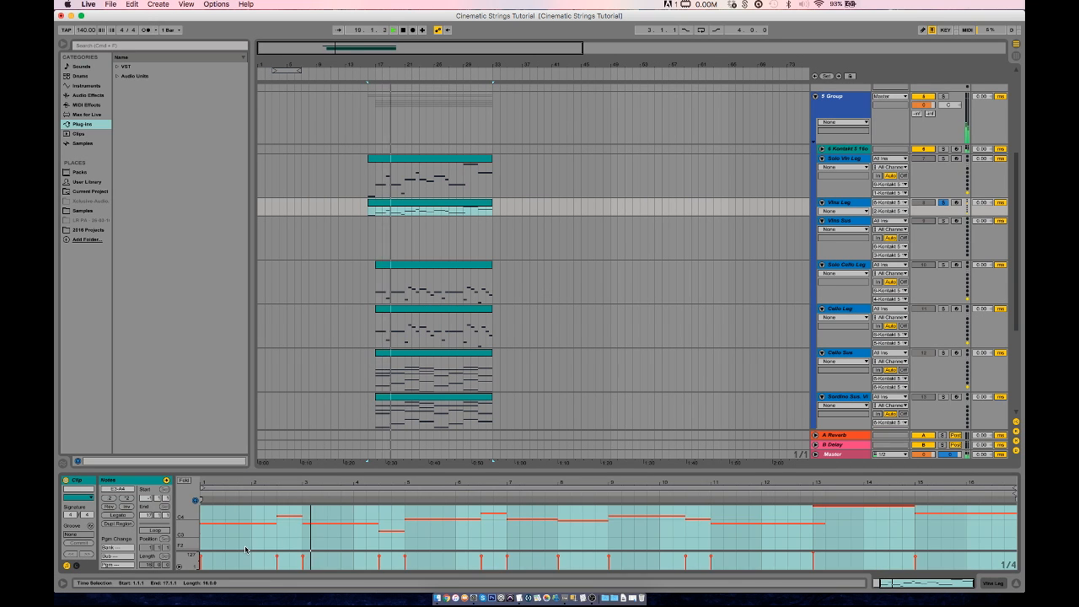
# Lengthen all notes of the Vlns Leg clip slightly so that consecutive notes overlap for the legato.
pyautogui.press('super+a')
pyautogui.press('space')
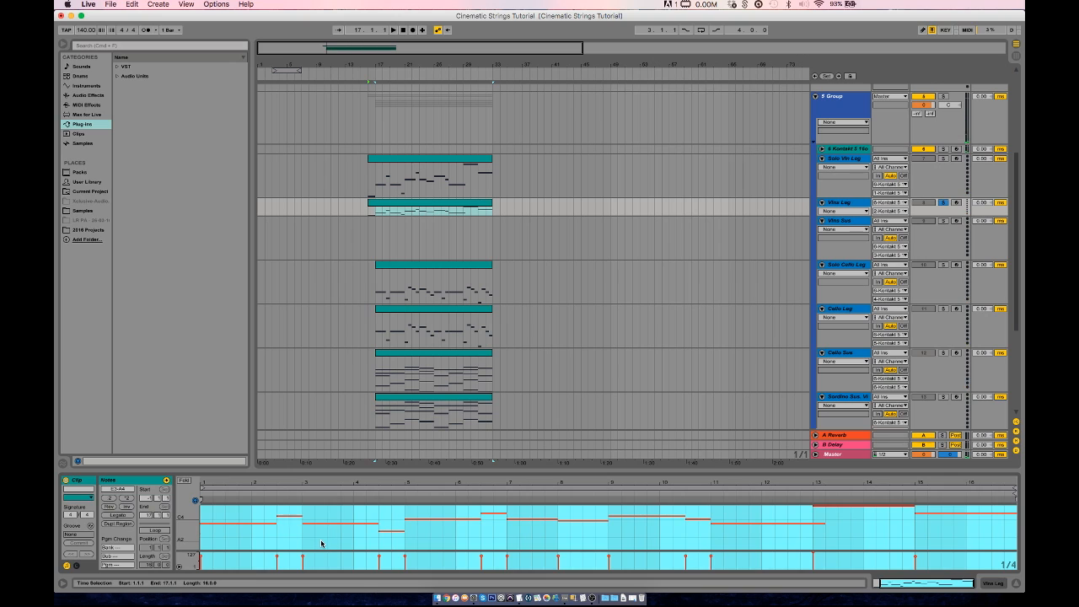
pyautogui.press('super+a')
pyautogui.click(304, 519)
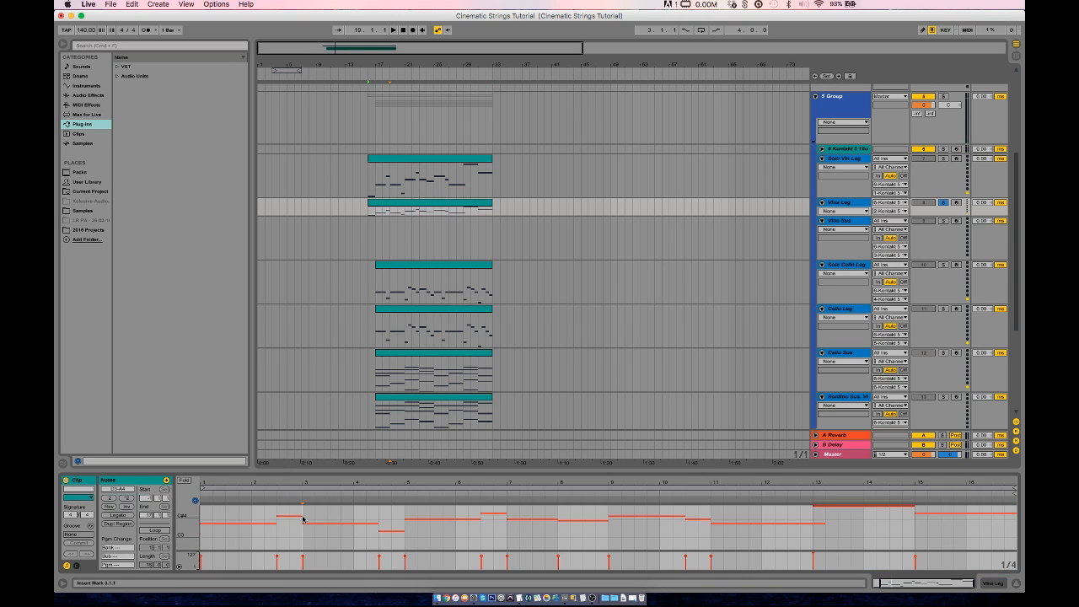
pyautogui.press('super+a')
pyautogui.moveTo(302, 516); pyautogui.dragTo(302, 516)
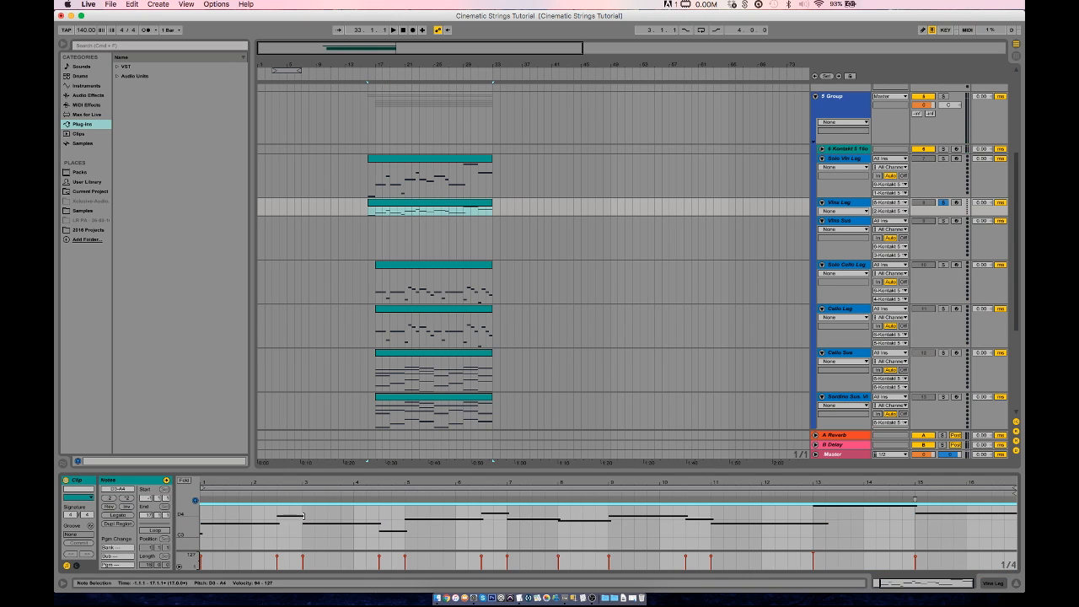
pyautogui.click(341, 549)
# In the Vlns Leg clip's Modulation envelope, remove the low breakpoint just before bar 1 and raise the bar 1 breakpoint during playback.
pyautogui.press('space')
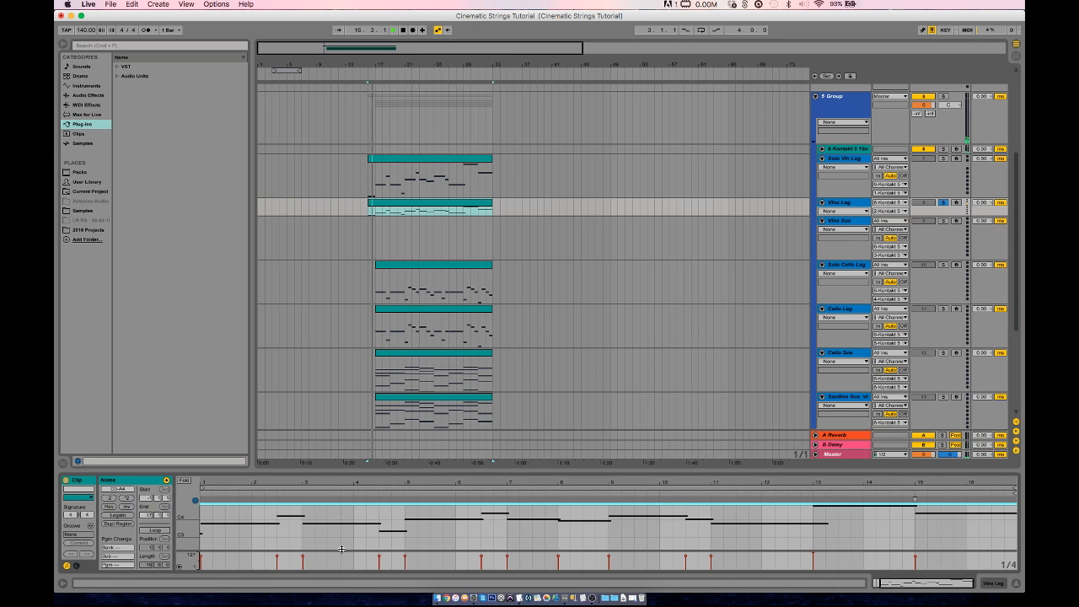
pyautogui.click(76, 565)
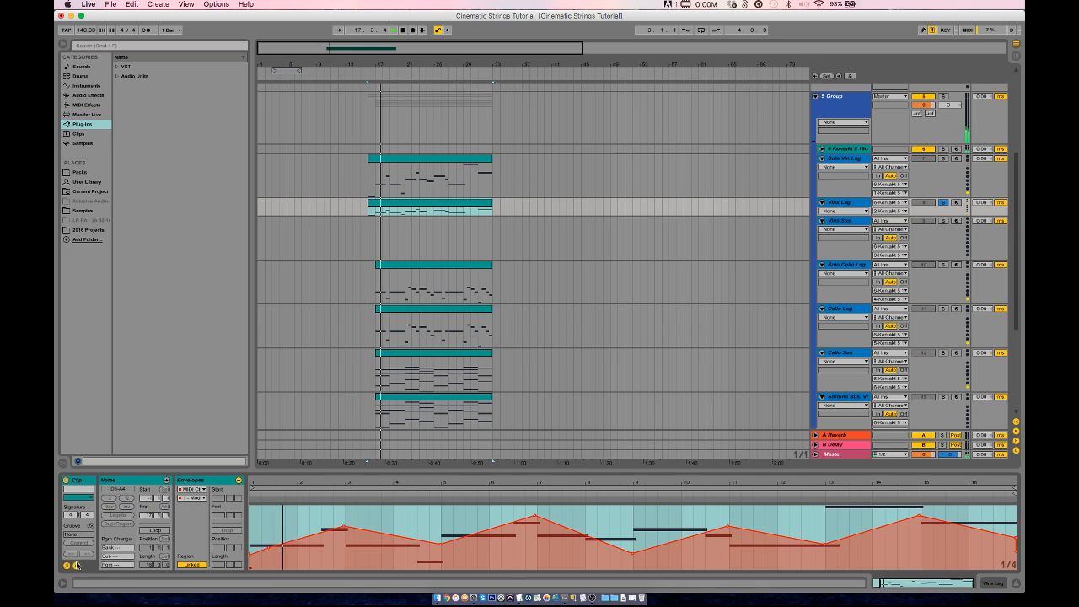
pyautogui.hscroll(-3, 287, 535)
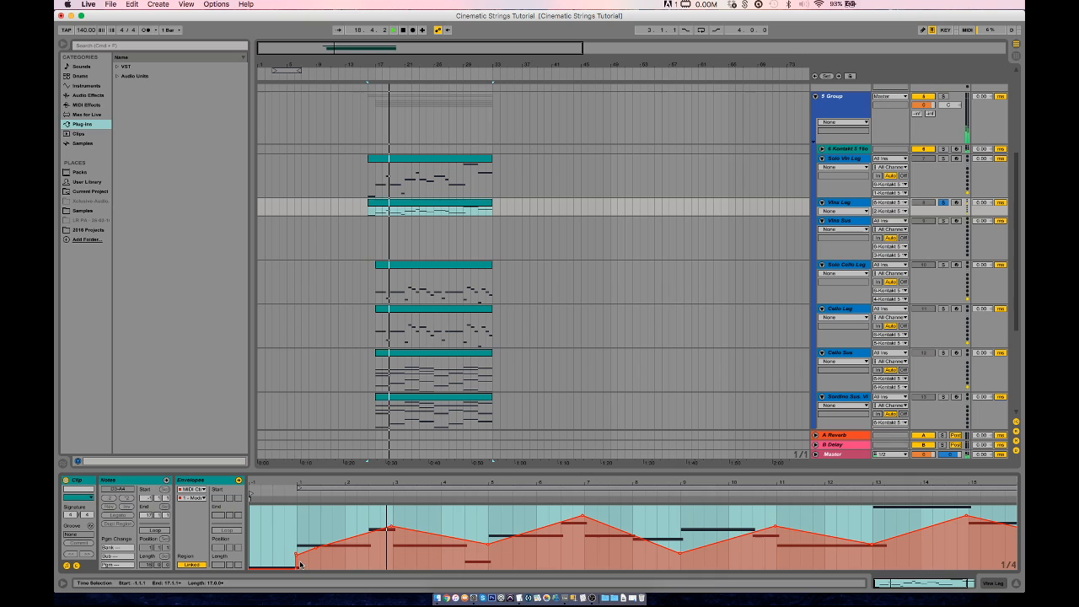
pyautogui.click(296, 568)
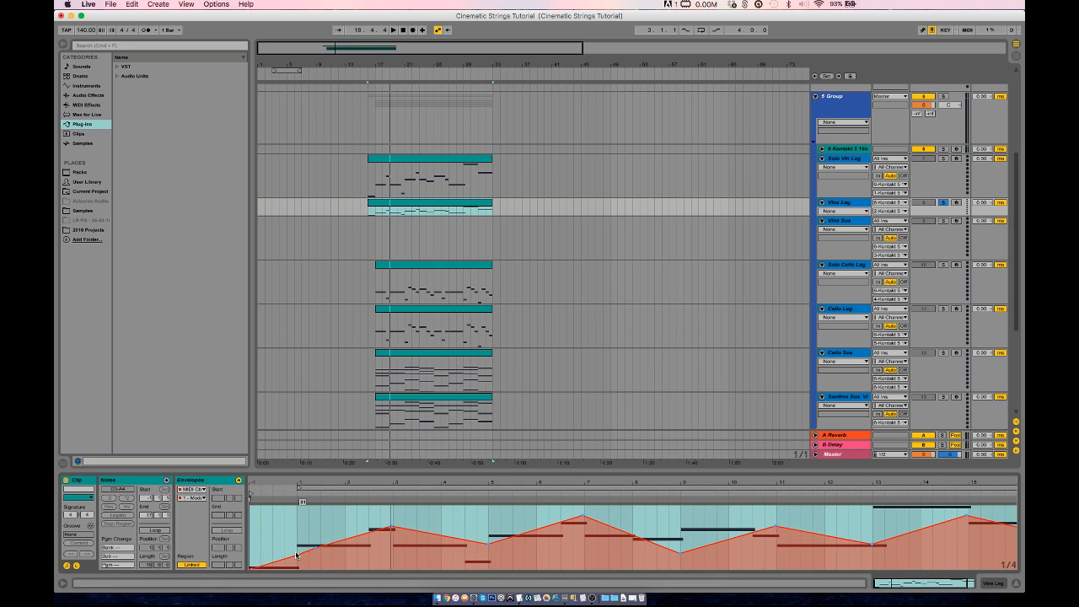
pyautogui.press('space')
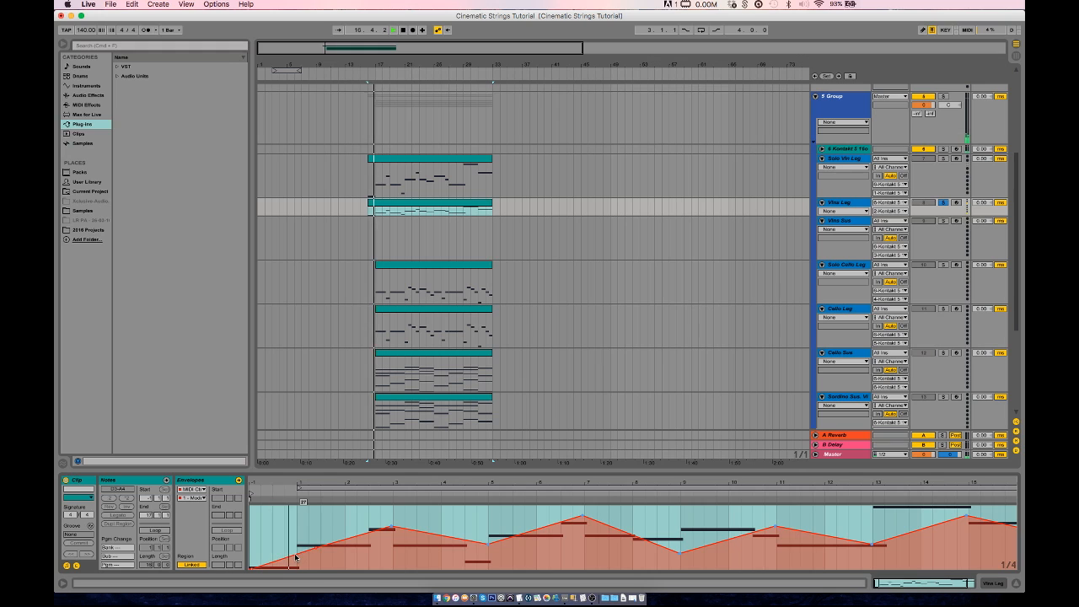
pyautogui.moveTo(295, 556); pyautogui.dragTo(295, 543)
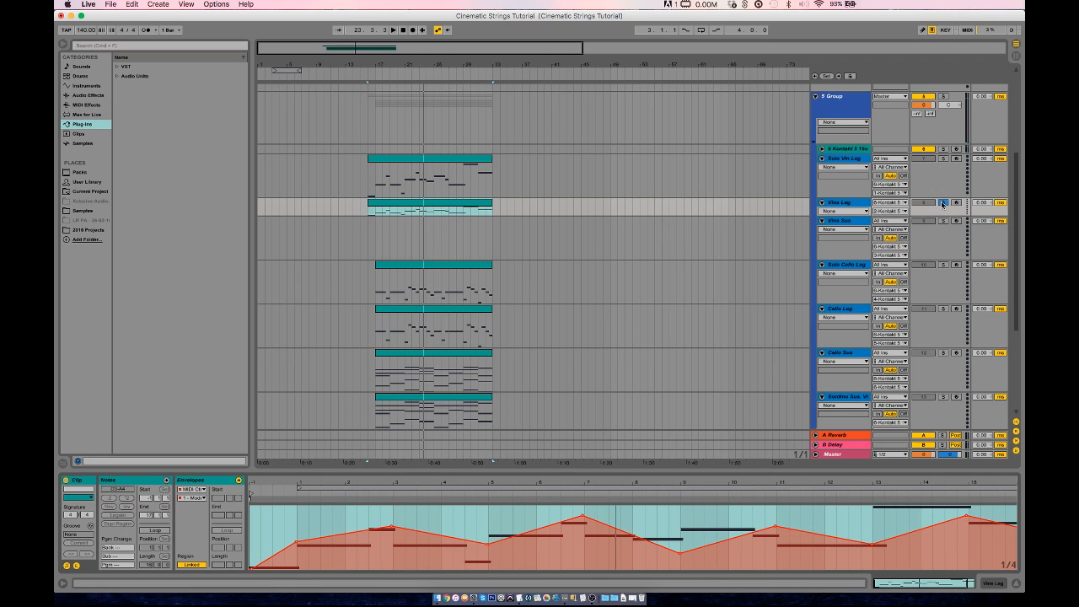
# Unsolo the Vlns Leg track and update the sample pool of Kontakt's 02 Violin 1 True Legato instrument.
pyautogui.click(943, 203)
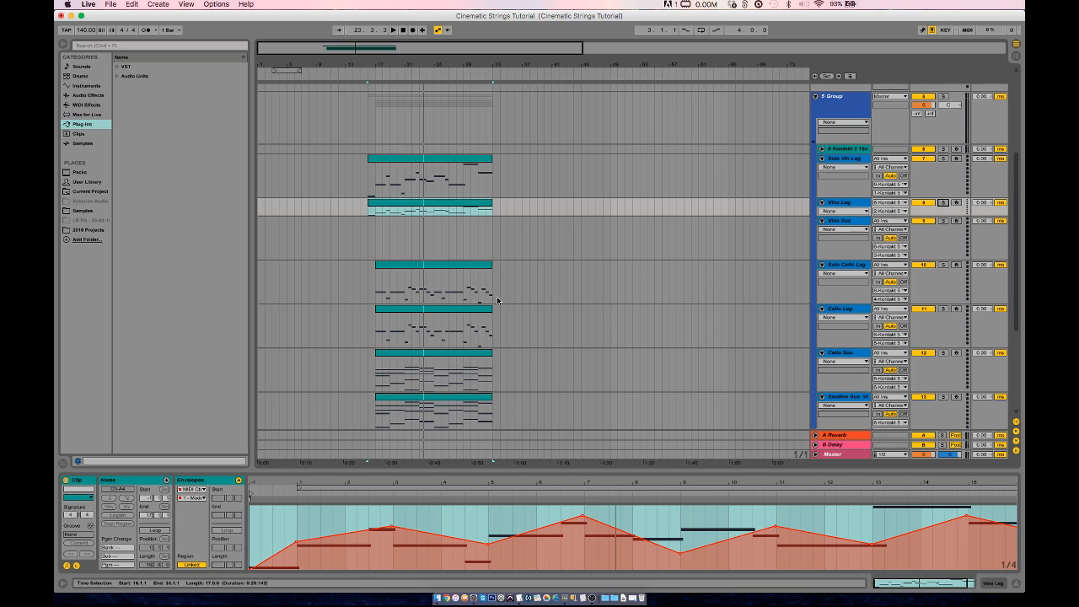
pyautogui.press('space')
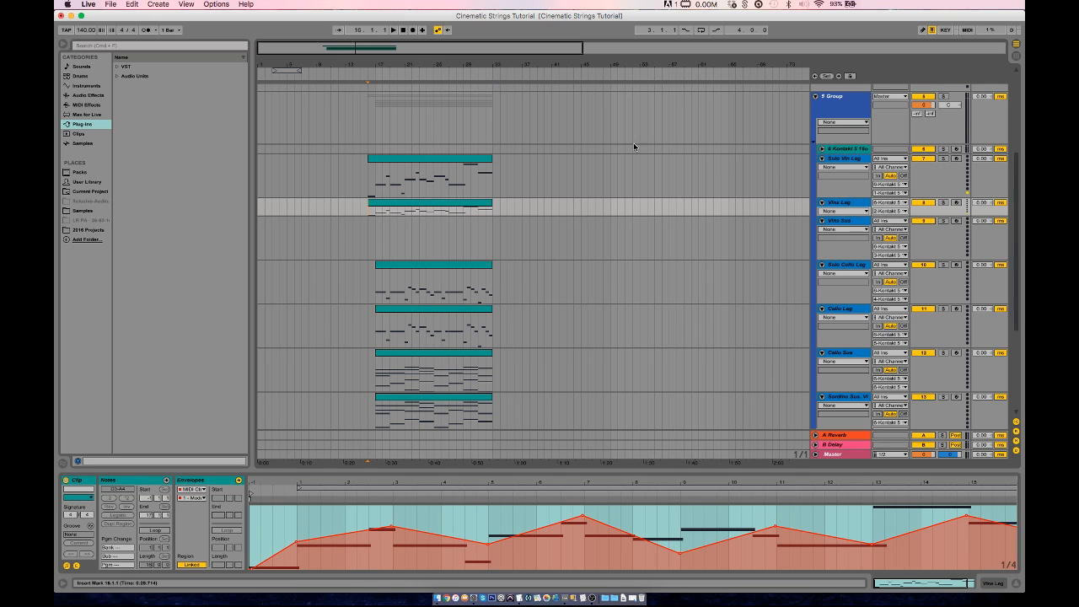
pyautogui.click(848, 150)
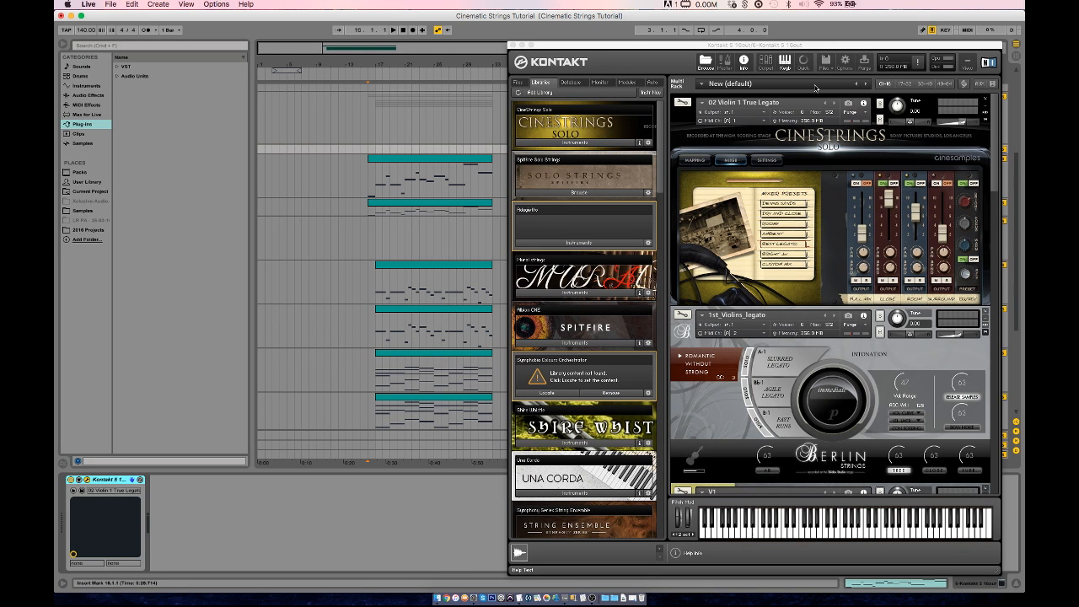
pyautogui.click(860, 113)
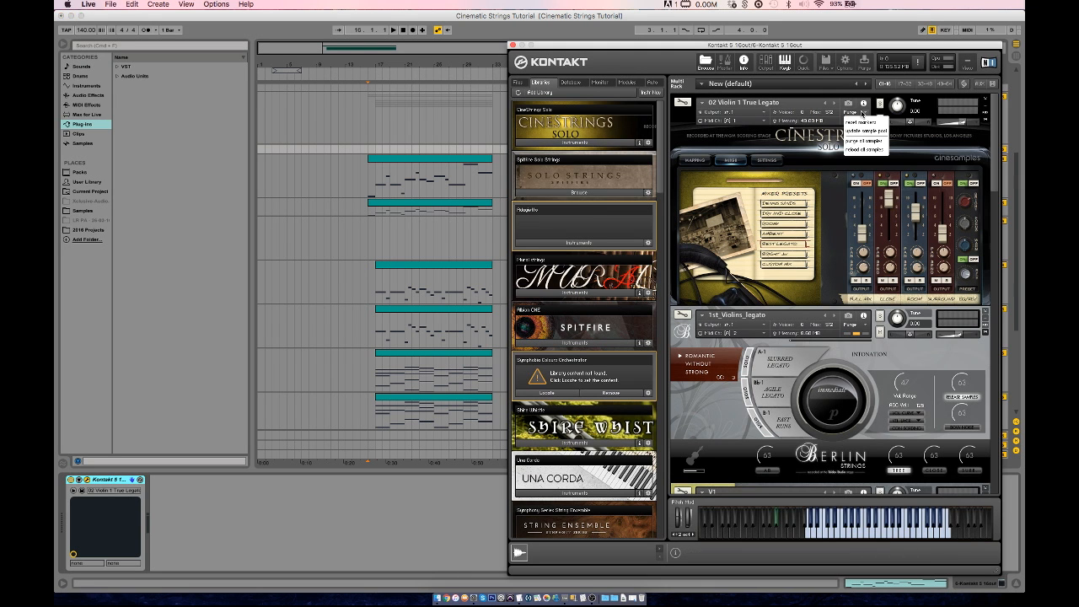
pyautogui.click(876, 133)
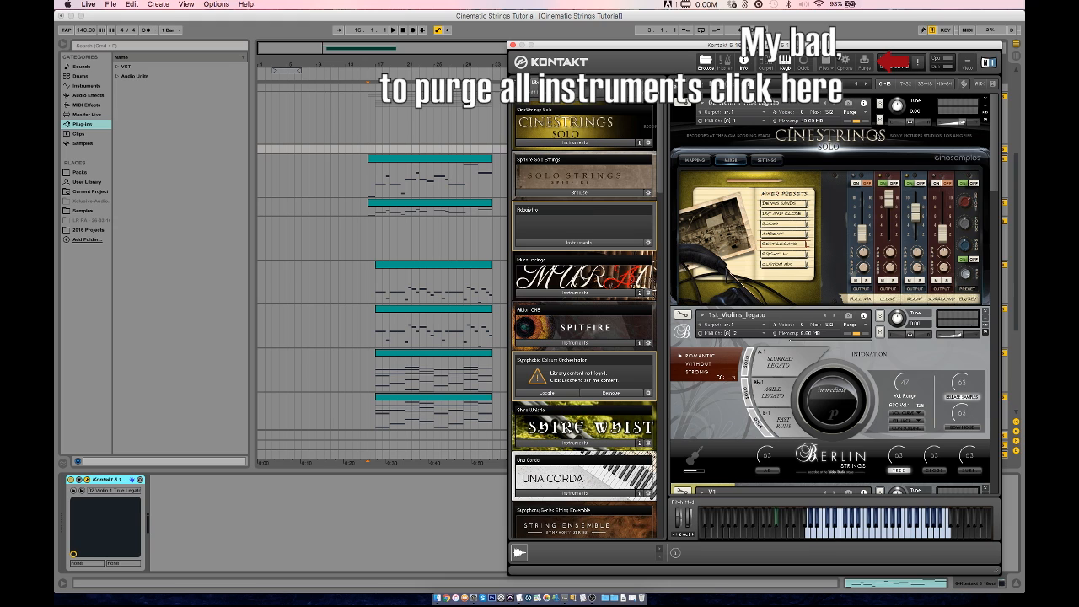
# Play the full arrangement from 16.1.1 and review the string tracks down to Solo Bass Leg.
pyautogui.click(365, 240)
pyautogui.press('space')
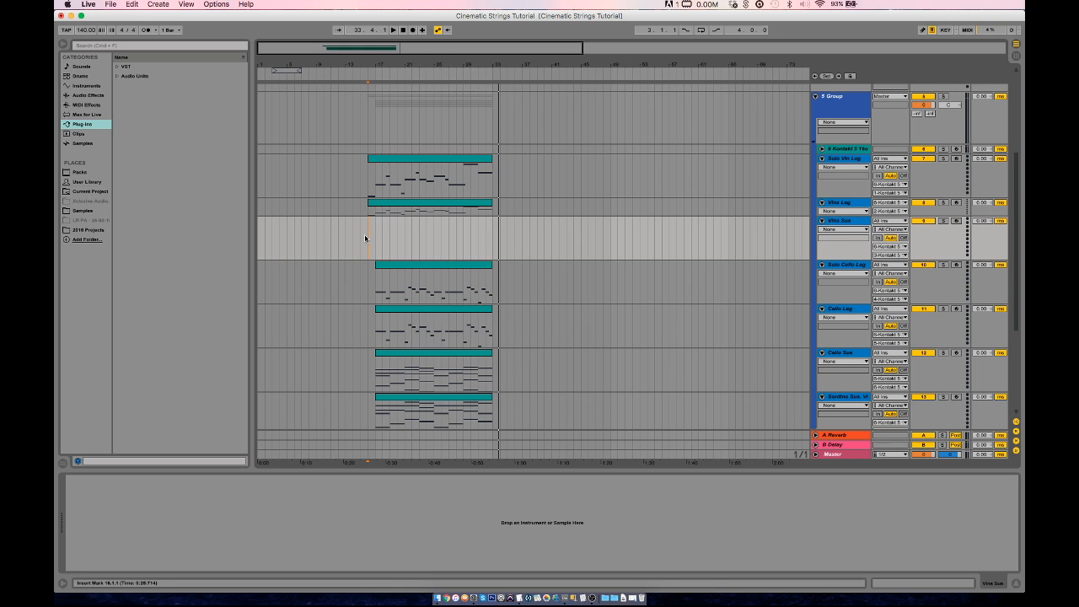
pyautogui.scroll(-5, 422, 258)
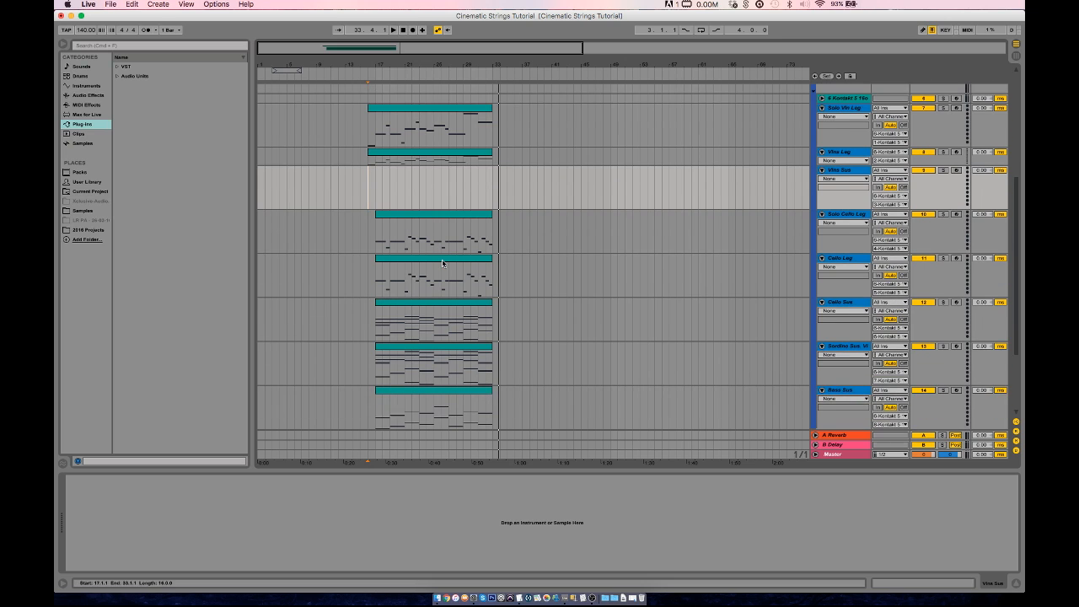
pyautogui.scroll(-2, 442, 264)
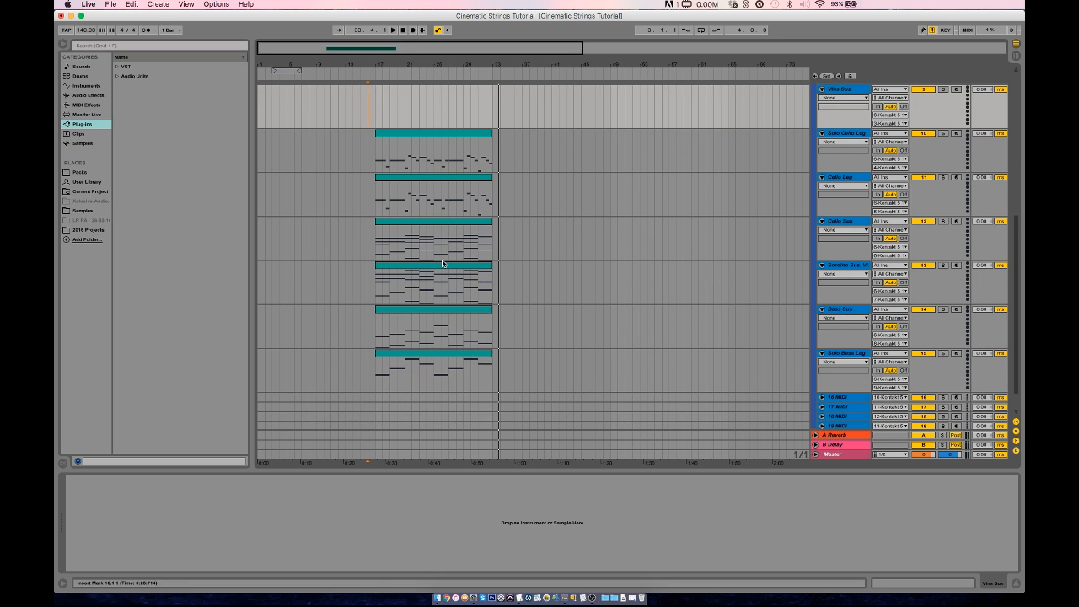
pyautogui.scroll(6, 443, 263)
pyautogui.scroll(-3, 443, 263)
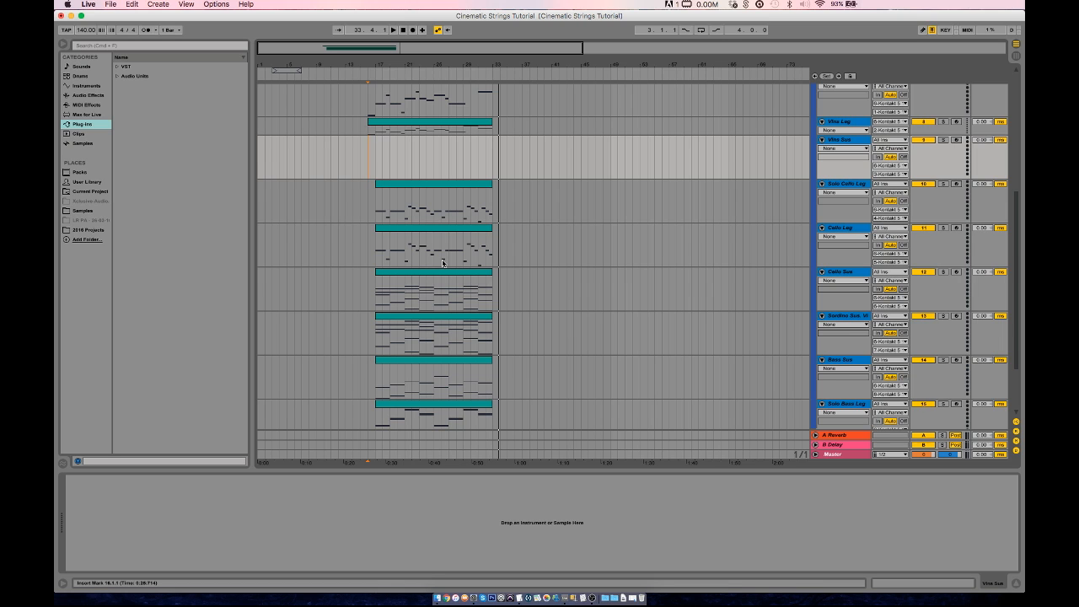
pyautogui.scroll(-3, 442, 263)
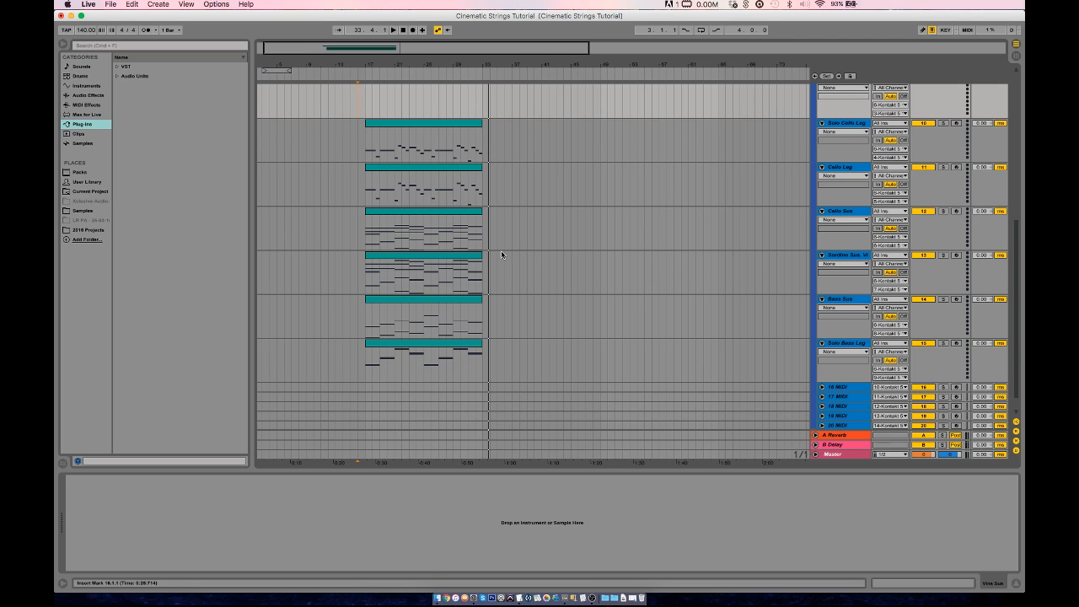
pyautogui.scroll(3, 501, 254)
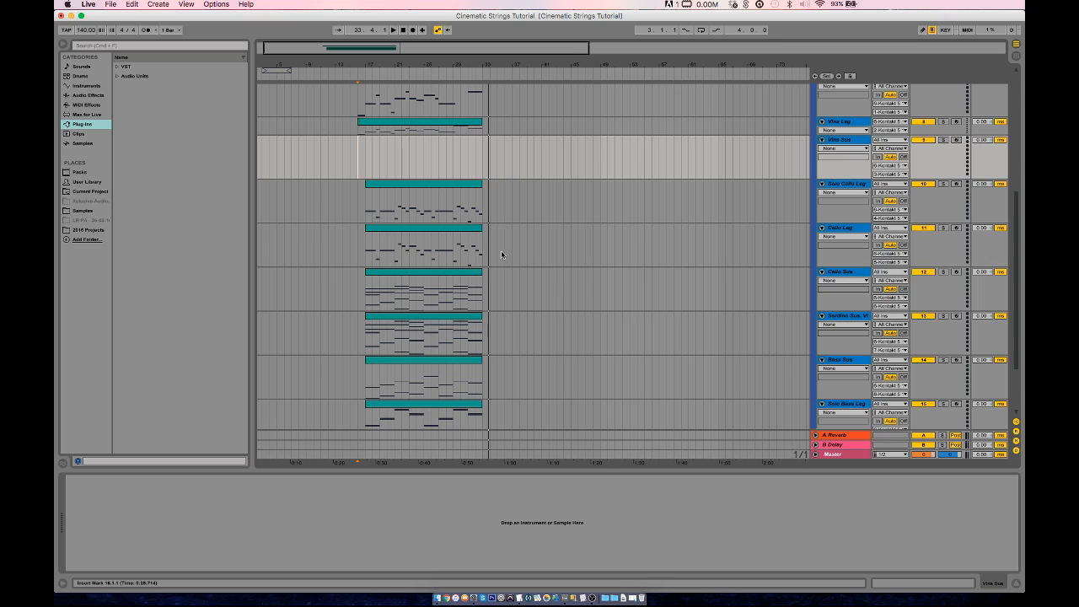
pyautogui.scroll(-2, 502, 255)
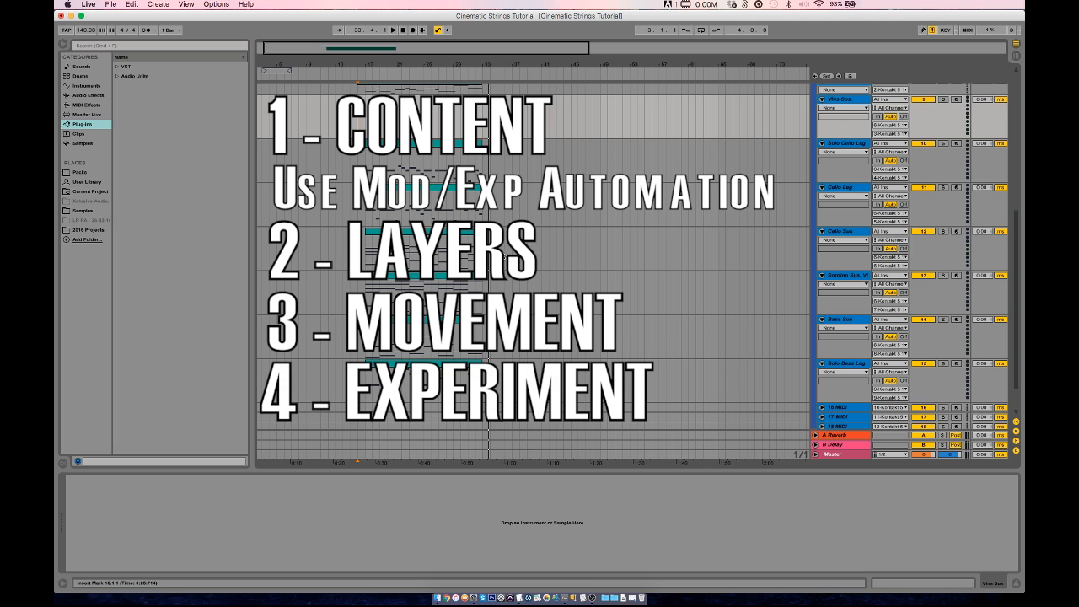
pyautogui.scroll(3, 502, 254)
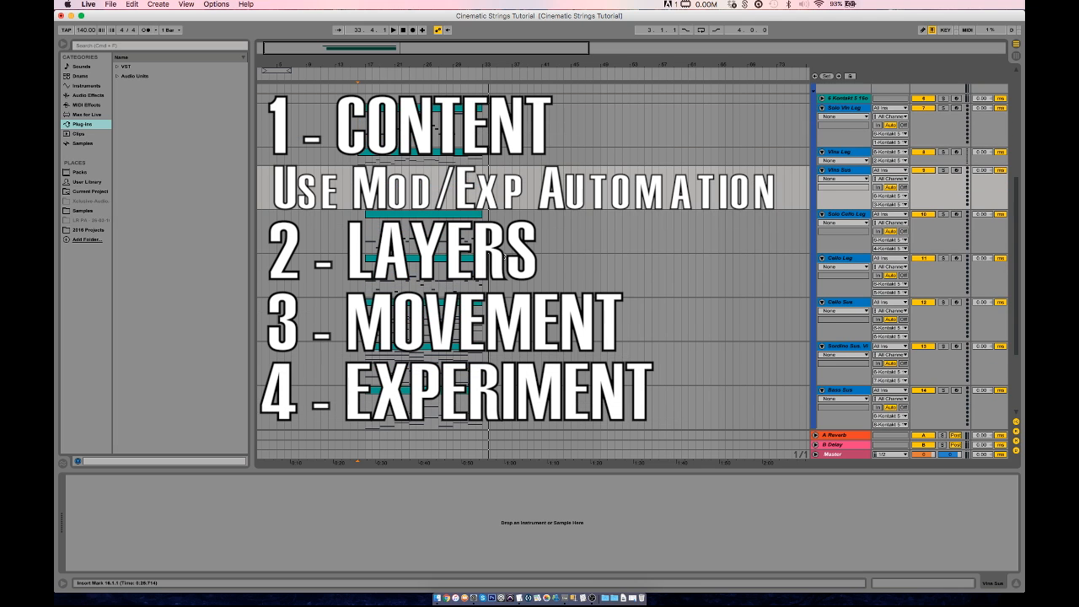
pyautogui.scroll(-3, 501, 253)
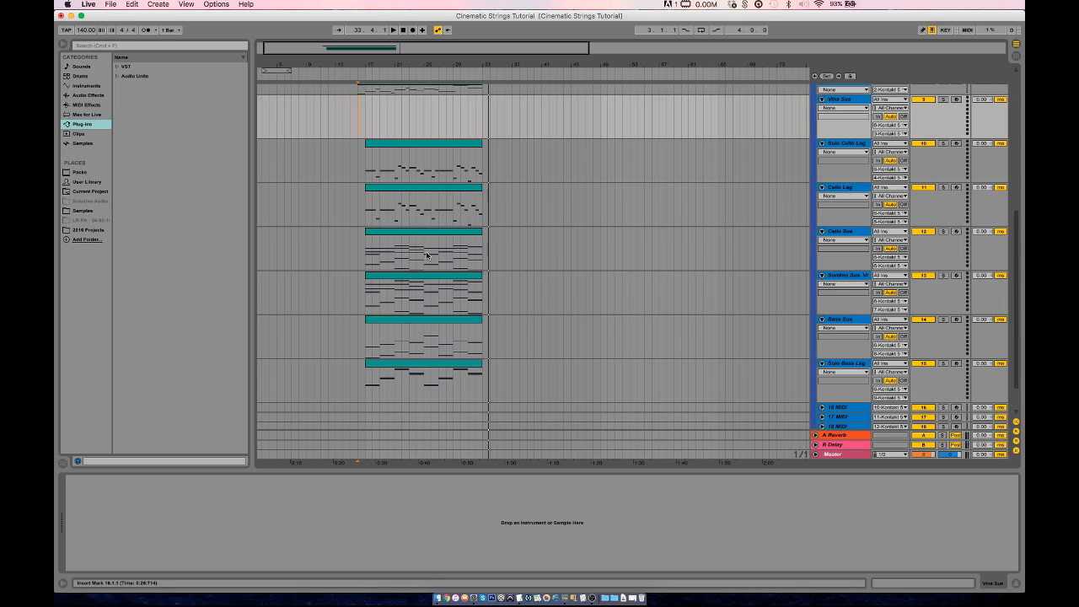
# Audition the Sordino Sus track on its own by soloing it and playing from 17.1.1 to the clip's end, and unsolo it.
pyautogui.click(366, 297)
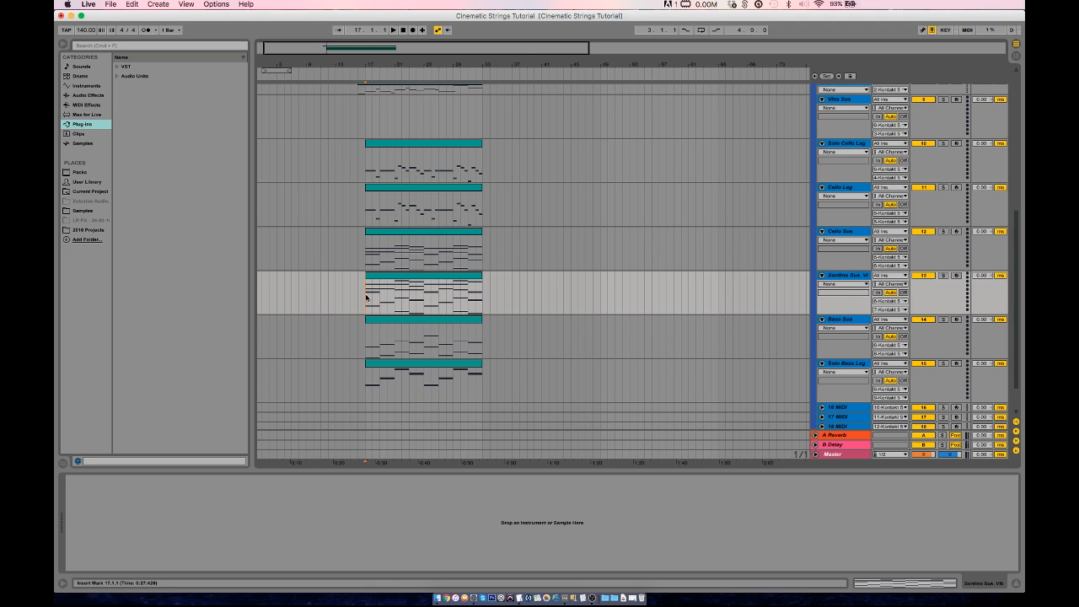
pyautogui.scroll(2, 366, 297)
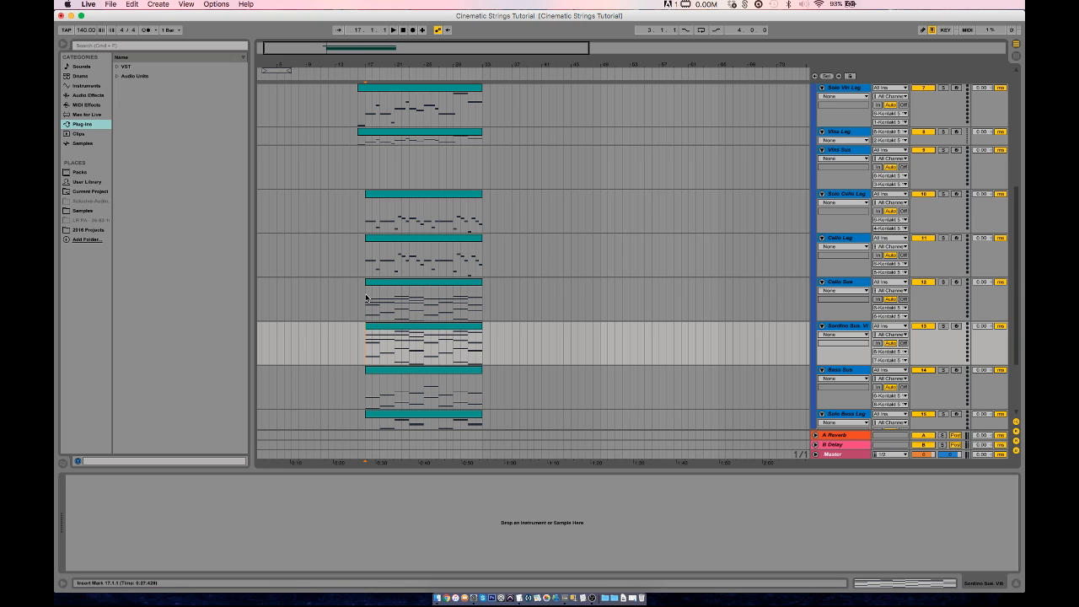
pyautogui.click(944, 327)
pyautogui.press('space')
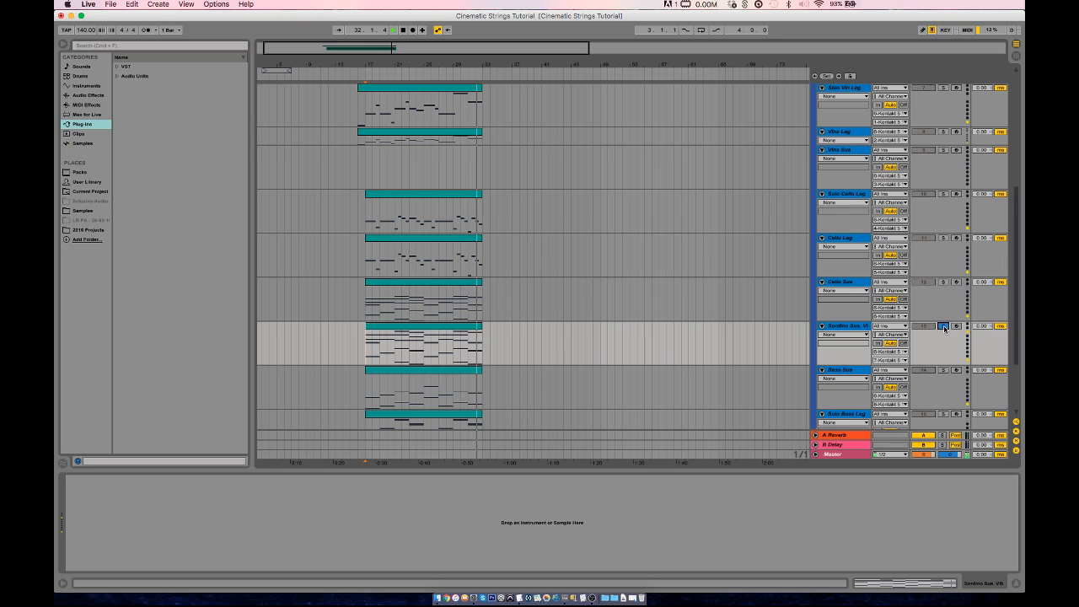
pyautogui.press('space')
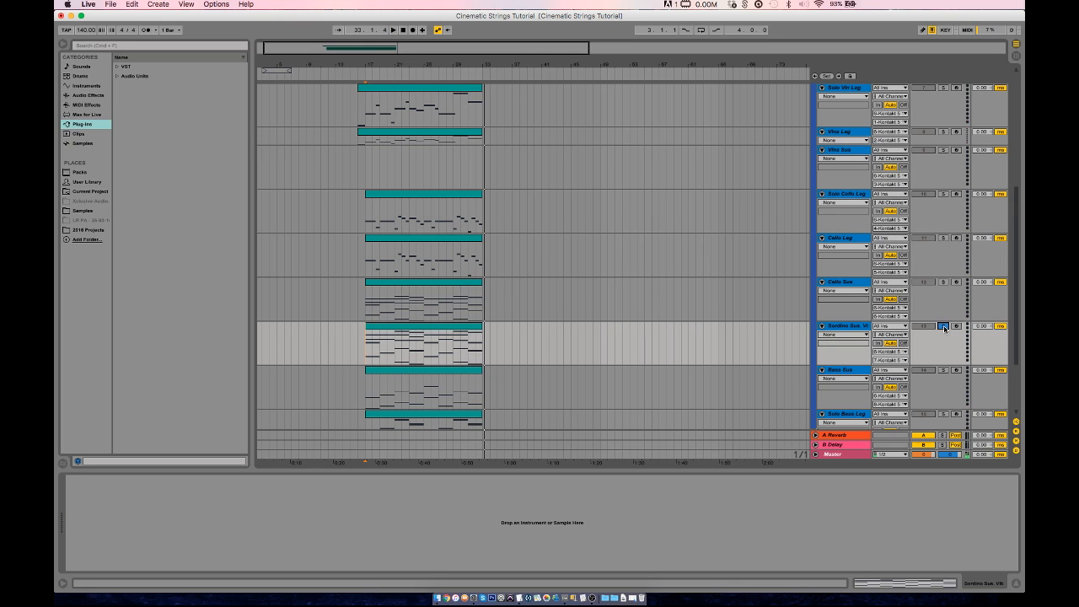
pyautogui.click(943, 326)
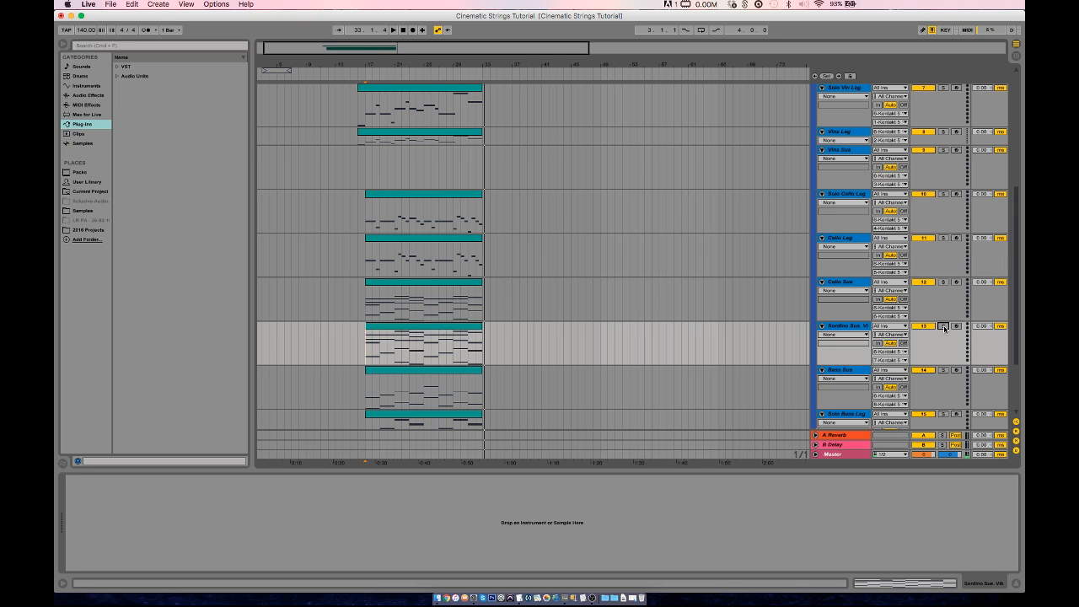
# Play the full arrangement with all string layers together from 16.1.1.
pyautogui.click(358, 221)
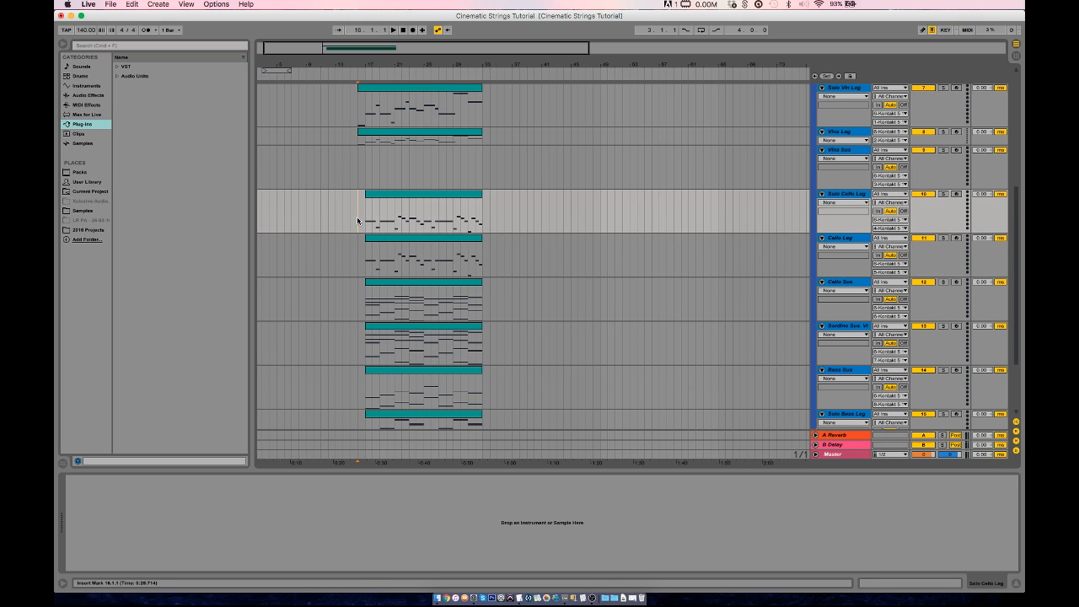
pyautogui.press('space')
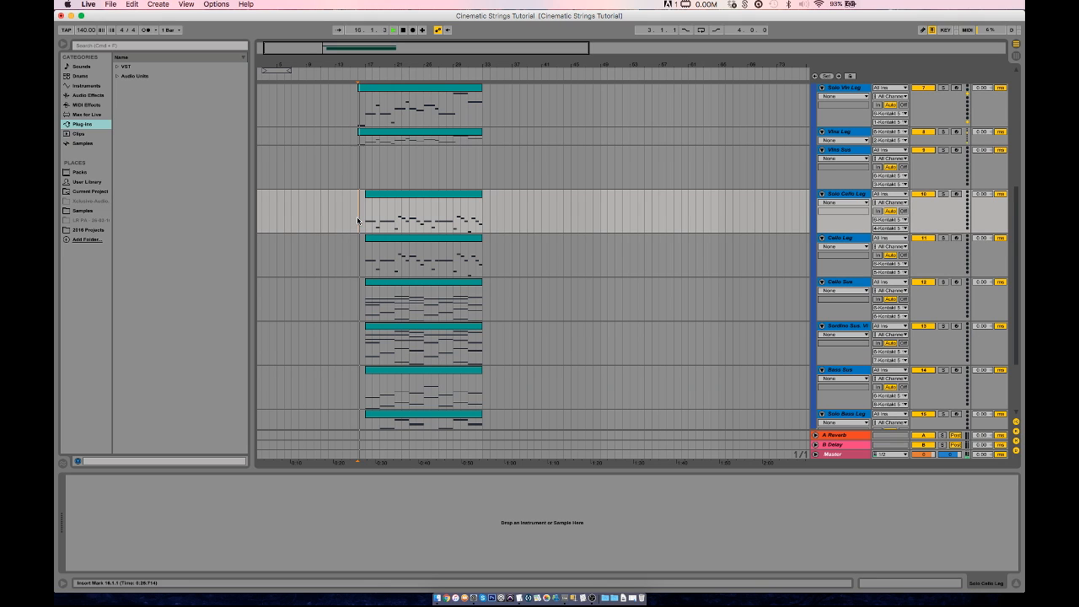